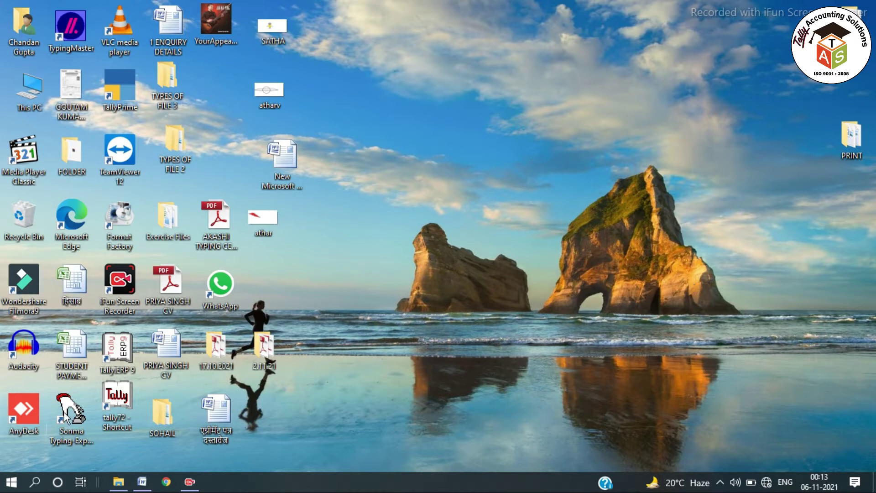
# - Switch to the 4.11 SALE BILL document in Word and highlight its 4.16 SALE BILL title
pyautogui.click(141, 482)
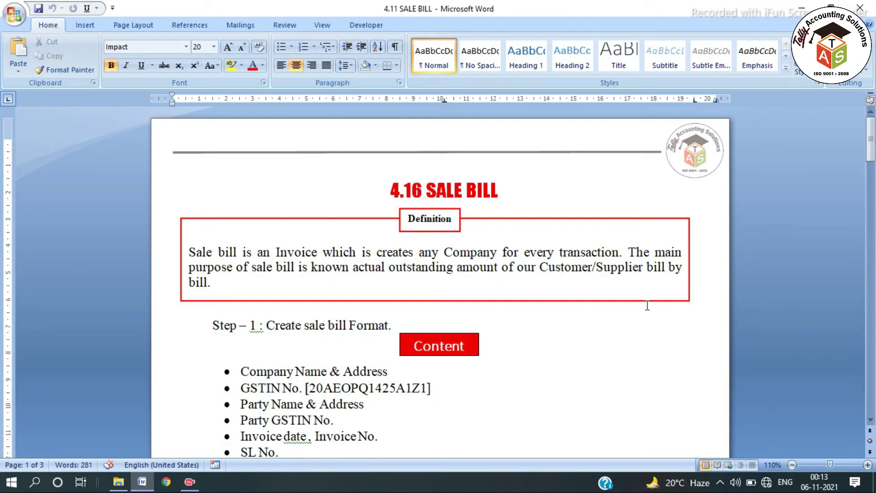
pyautogui.moveTo(508, 189); pyautogui.dragTo(383, 187)
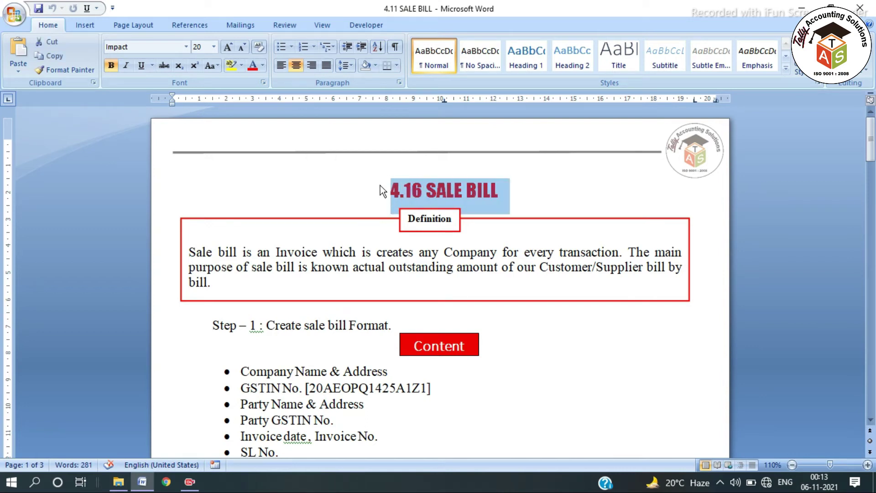
pyautogui.click(527, 225)
pyautogui.tripleClick(523, 187)
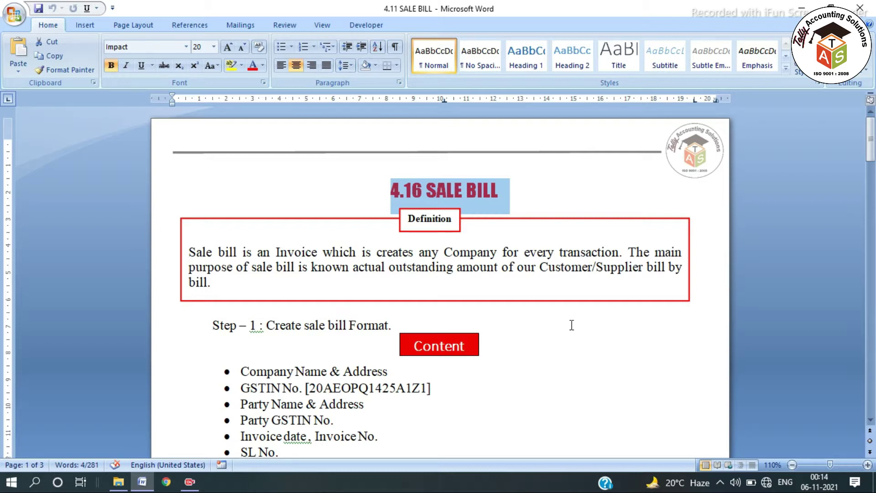
pyautogui.click(477, 192)
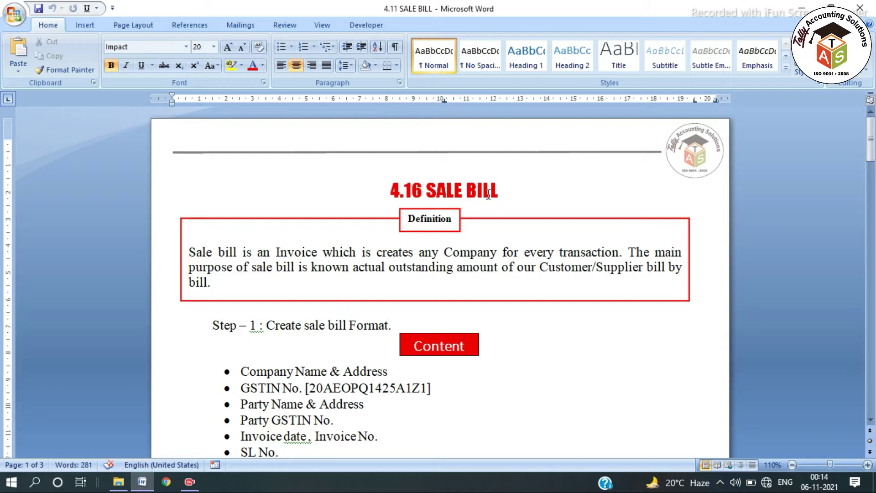
# - Read the sale bill definition, highlighting the sentence about the invoice and the one about its main purpose
pyautogui.scroll(-3, 507, 246)
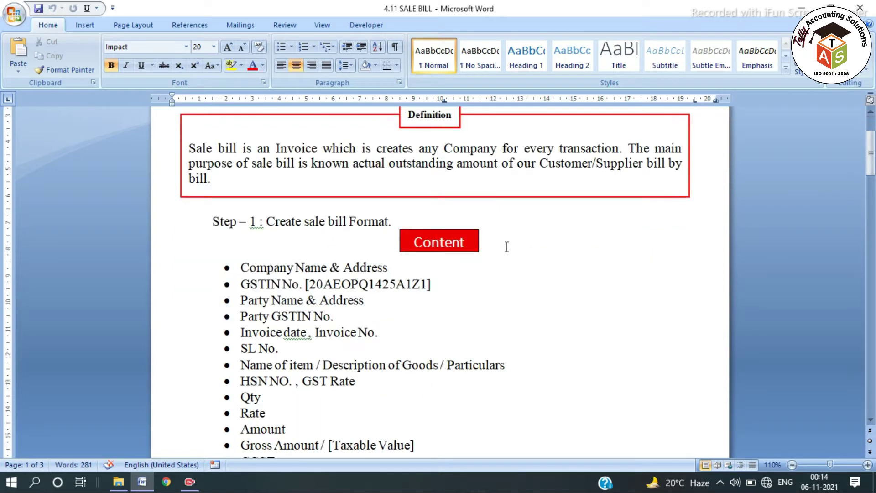
pyautogui.scroll(3, 542, 272)
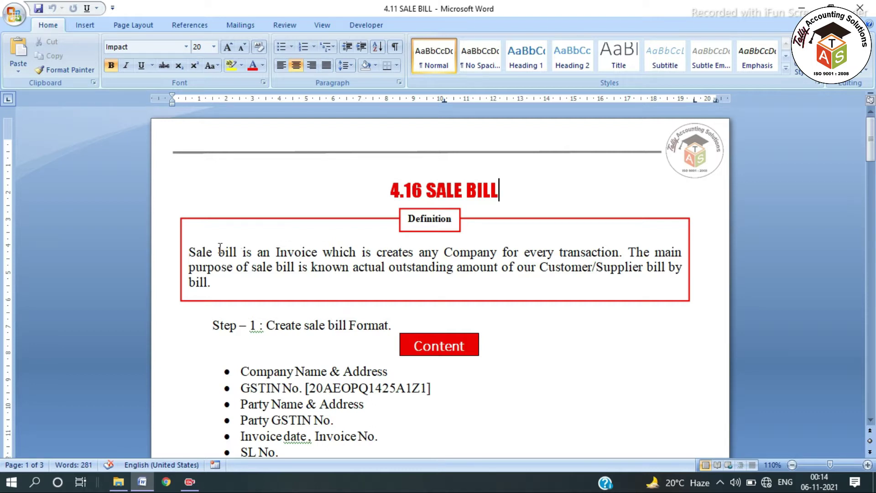
pyautogui.moveTo(193, 254); pyautogui.dragTo(612, 257)
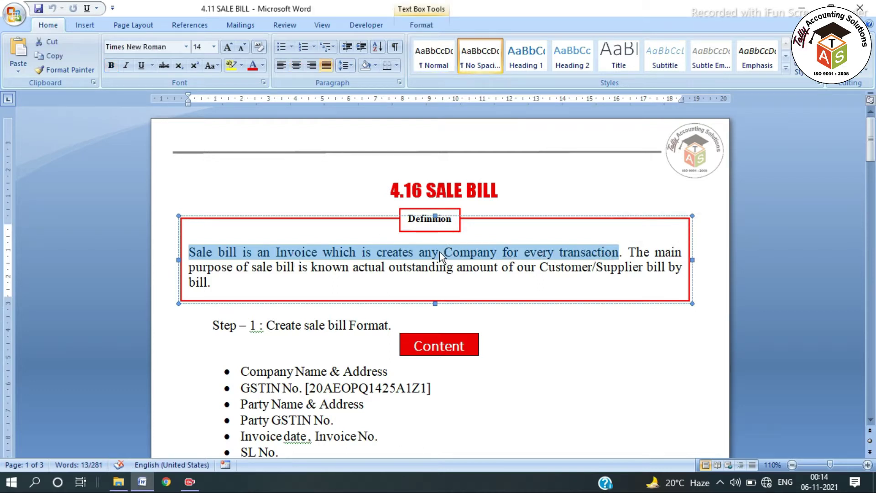
pyautogui.click(529, 254)
pyautogui.moveTo(528, 252); pyautogui.dragTo(667, 276)
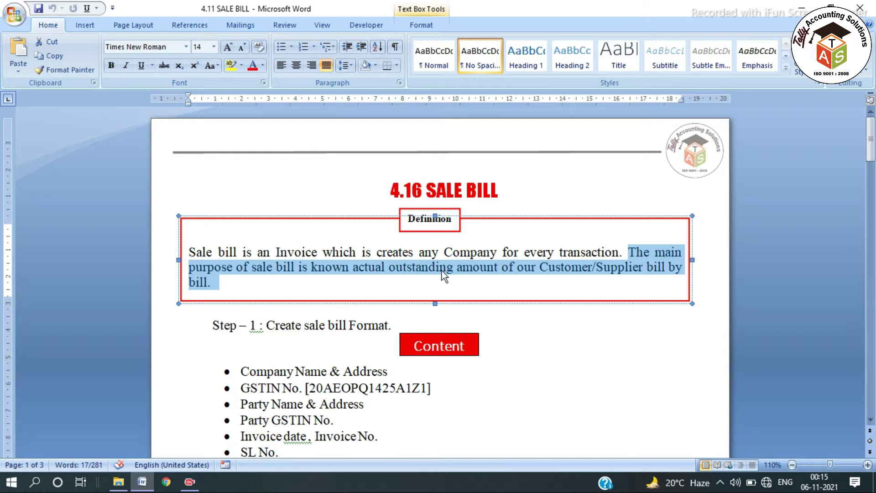
pyautogui.click(588, 273)
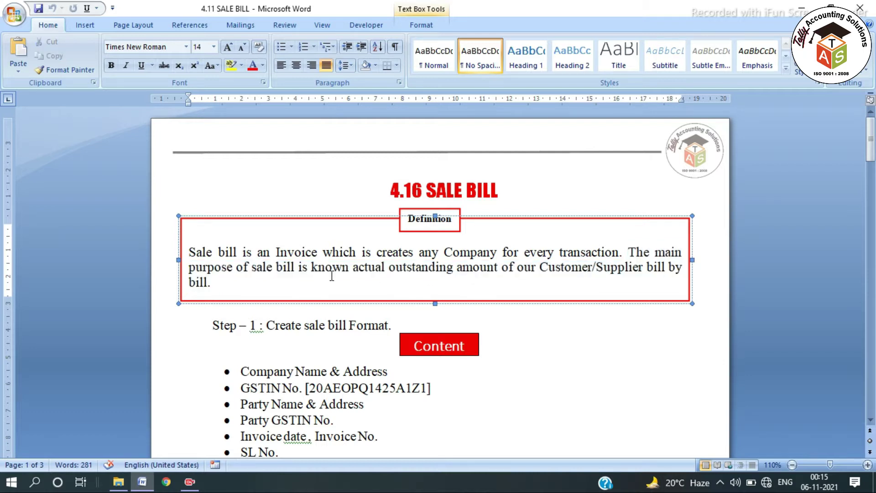
# - Review the Content list of the sale bill format, highlighting the whole list and its Company Name & Address item
pyautogui.scroll(-5, 247, 272)
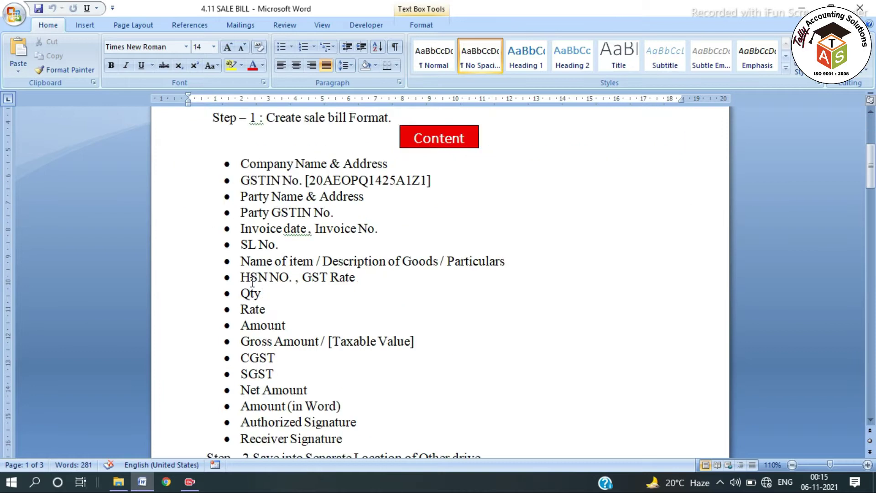
pyautogui.moveTo(239, 164)
pyautogui.mouseDown()
pyautogui.moveTo(310, 390)
pyautogui.moveTo(349, 441)
pyautogui.mouseUp()
pyautogui.moveTo(249, 162)
pyautogui.mouseDown()
pyautogui.moveTo(248, 179)
pyautogui.moveTo(388, 424)
pyautogui.moveTo(392, 461)
pyautogui.moveTo(364, 351)
pyautogui.moveTo(360, 362)
pyautogui.mouseUp()
pyautogui.scroll(2, 360, 363)
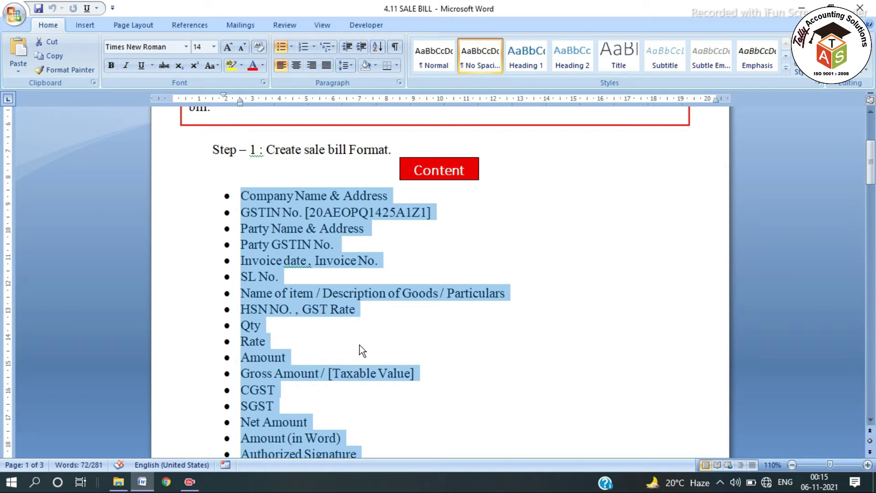
pyautogui.click(359, 344)
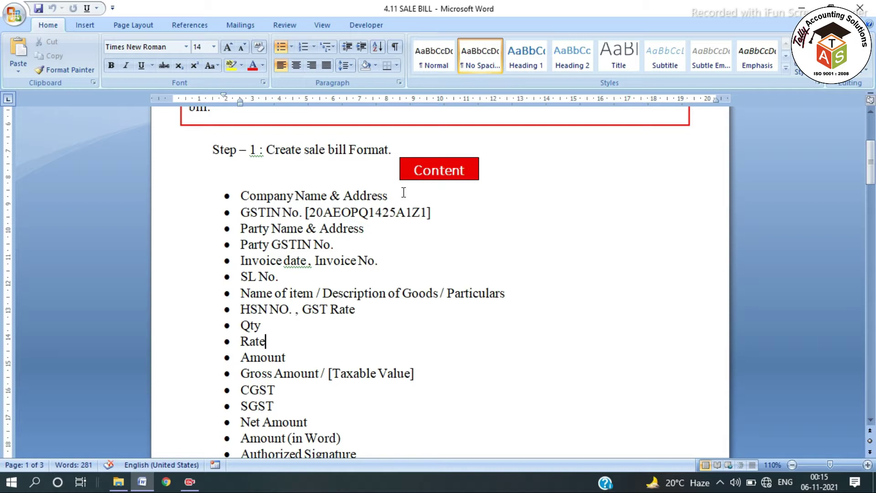
pyautogui.moveTo(389, 193); pyautogui.dragTo(239, 195)
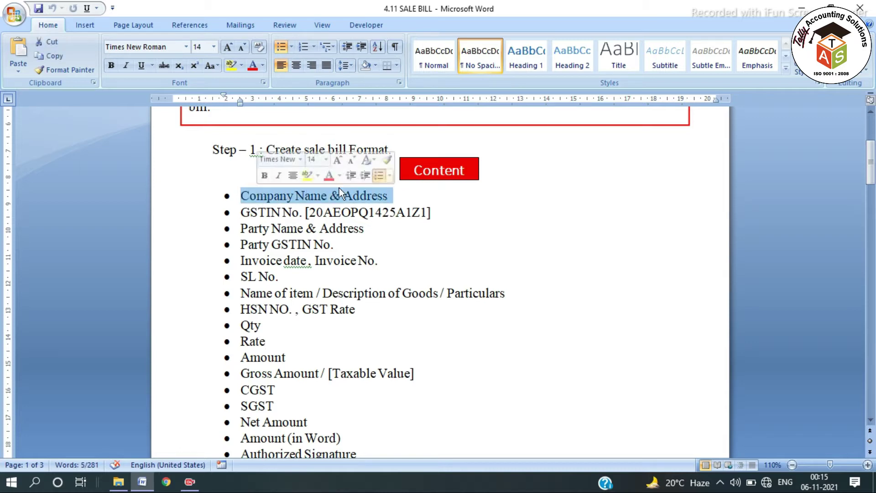
pyautogui.click(391, 198)
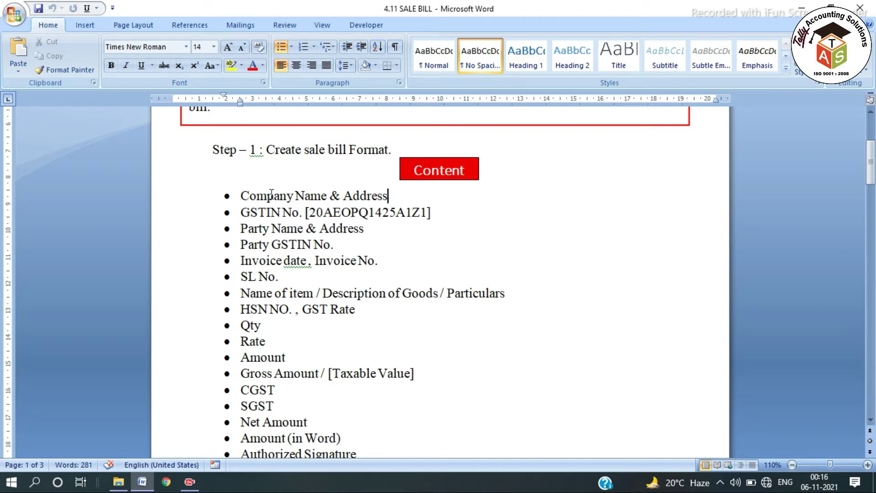
# - Highlight the GSTIN No. item in the Content list and the sample number in its brackets
pyautogui.click(243, 195)
pyautogui.moveTo(244, 195); pyautogui.dragTo(271, 212)
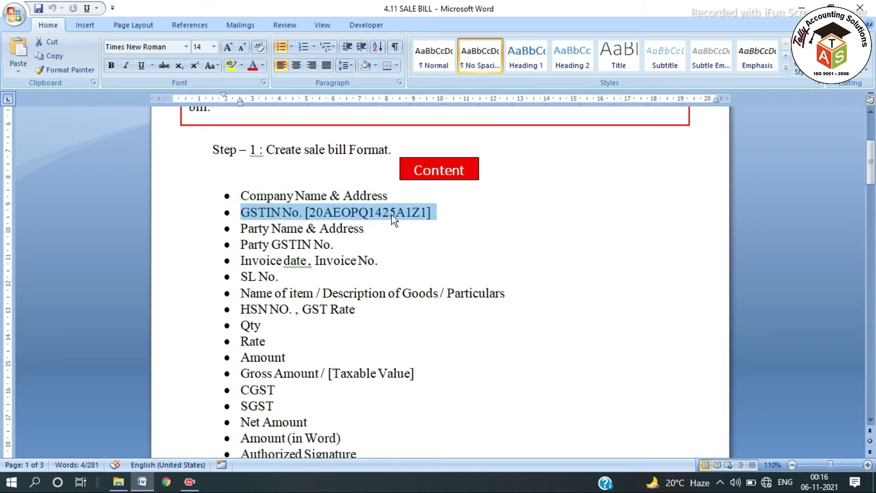
pyautogui.click(437, 213)
pyautogui.moveTo(437, 212); pyautogui.dragTo(308, 213)
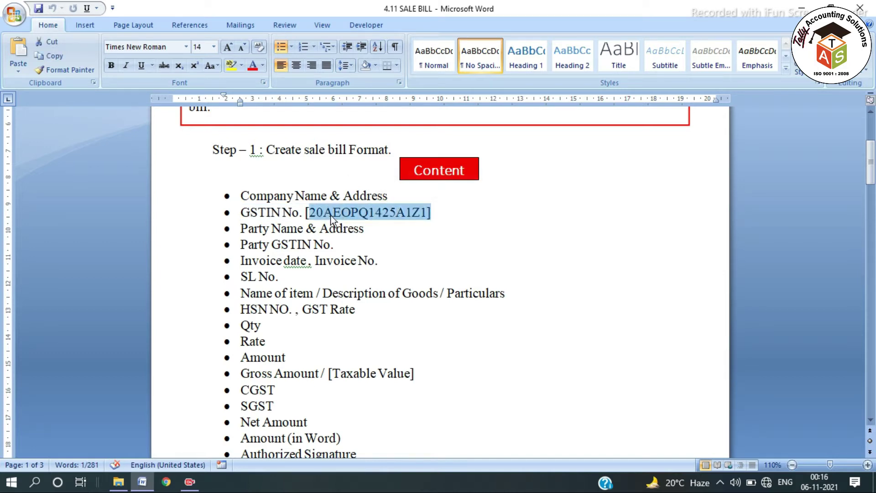
pyautogui.click(315, 213)
pyautogui.moveTo(315, 213); pyautogui.dragTo(403, 212)
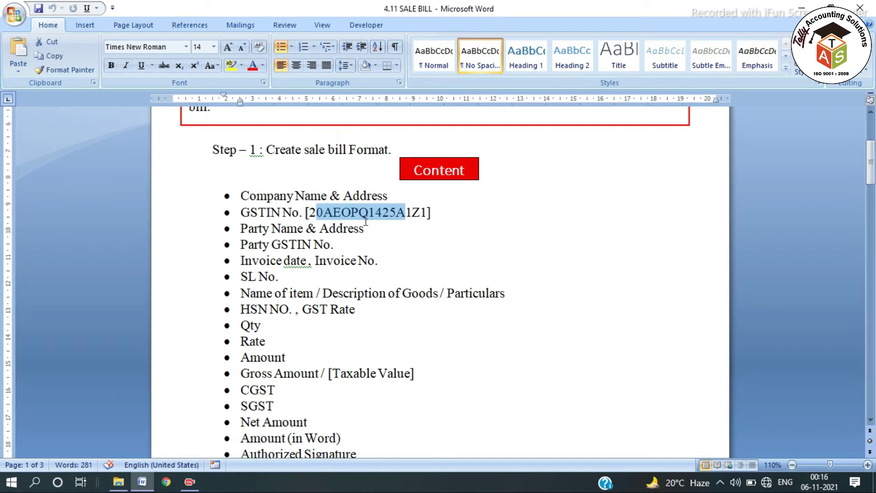
pyautogui.click(366, 224)
# - Examine the sample GSTIN piece by piece, highlighting its letter and digit groups and the complete number
pyautogui.keyDown('ctrl'); pyautogui.scroll(4, 324, 213); pyautogui.keyUp('ctrl')
pyautogui.click(323, 233)
pyautogui.scroll(10, 325, 235)
pyautogui.scroll(-5, 327, 241)
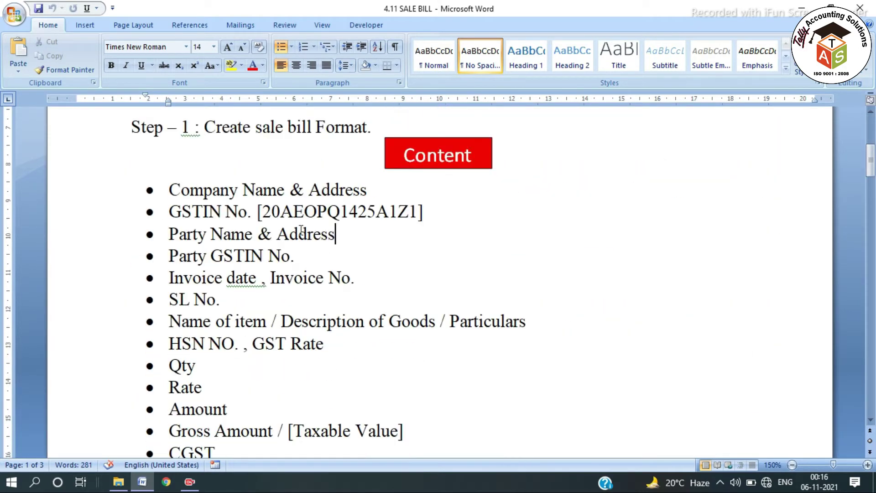
pyautogui.moveTo(264, 211); pyautogui.dragTo(345, 212)
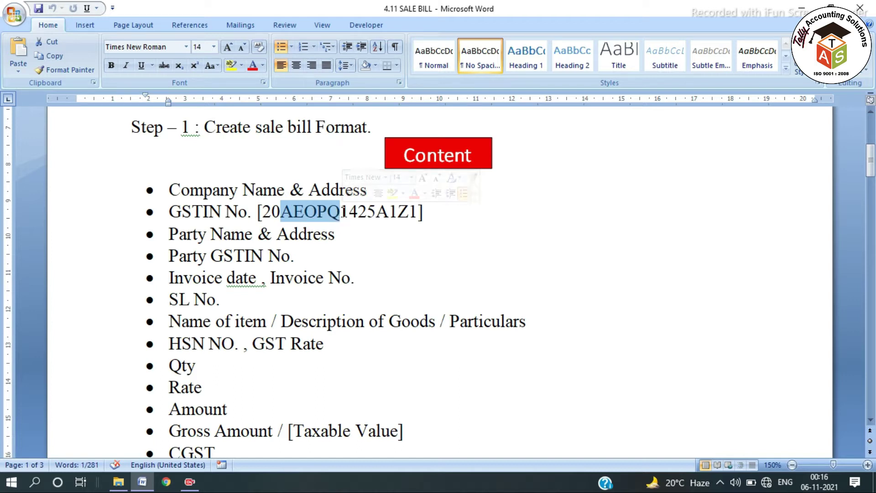
pyautogui.moveTo(341, 212); pyautogui.dragTo(385, 211)
pyautogui.click(345, 214)
pyautogui.moveTo(281, 211); pyautogui.dragTo(389, 211)
pyautogui.moveTo(284, 212); pyautogui.dragTo(386, 211)
pyautogui.click(396, 224)
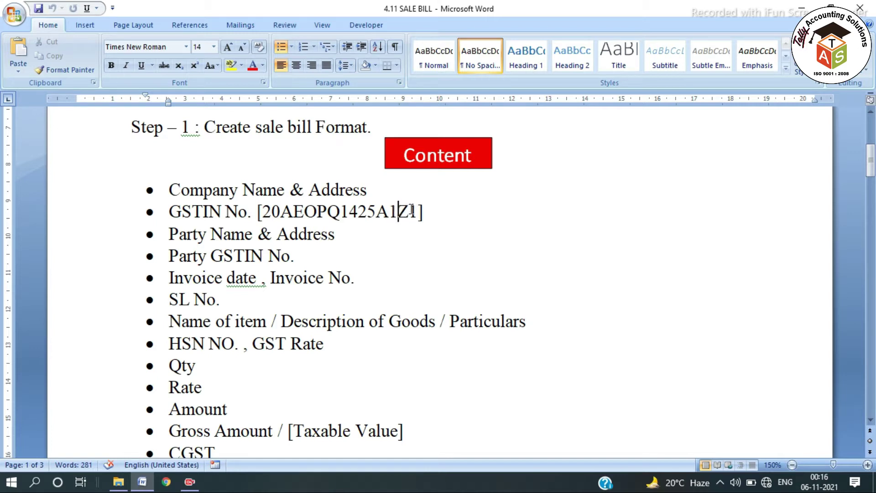
pyautogui.moveTo(418, 211); pyautogui.dragTo(264, 211)
pyautogui.click(367, 212)
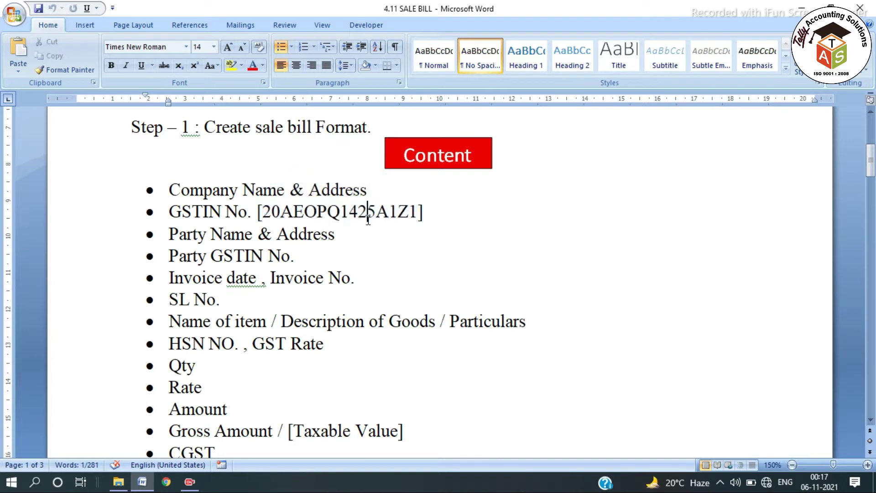
pyautogui.click(441, 209)
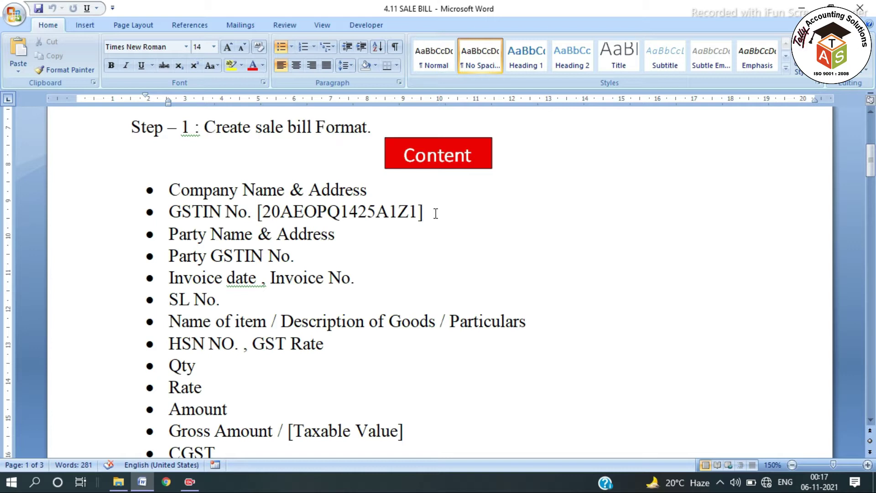
# - Go through the Party Name & Address, Party GSTIN No., Invoice No. and SL No. items, highlighting each one
pyautogui.moveTo(169, 233); pyautogui.dragTo(310, 238)
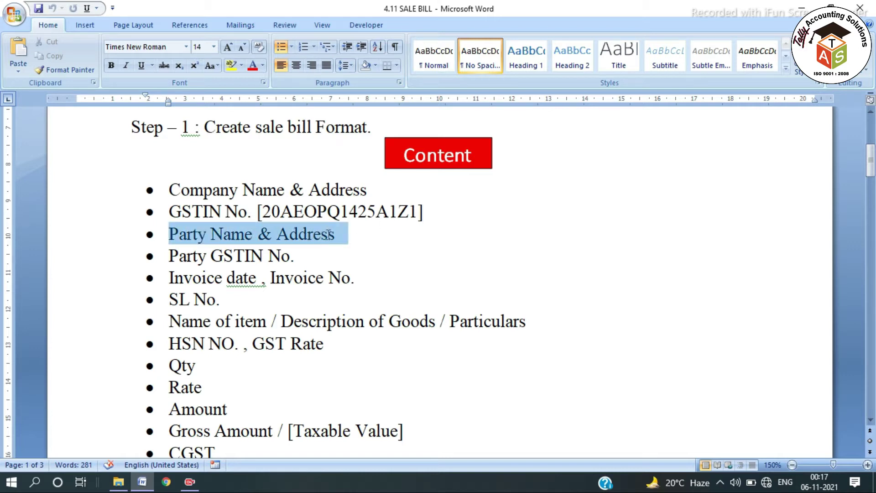
pyautogui.moveTo(176, 256); pyautogui.dragTo(329, 251)
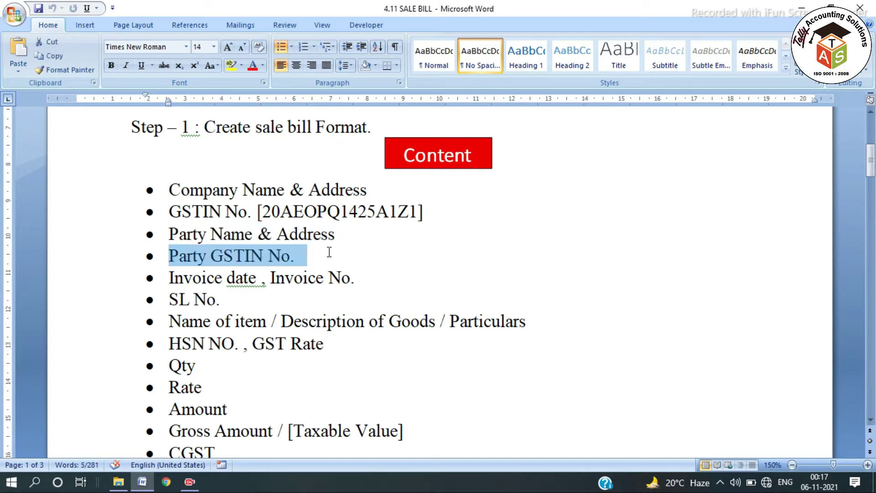
pyautogui.moveTo(169, 277); pyautogui.dragTo(351, 279)
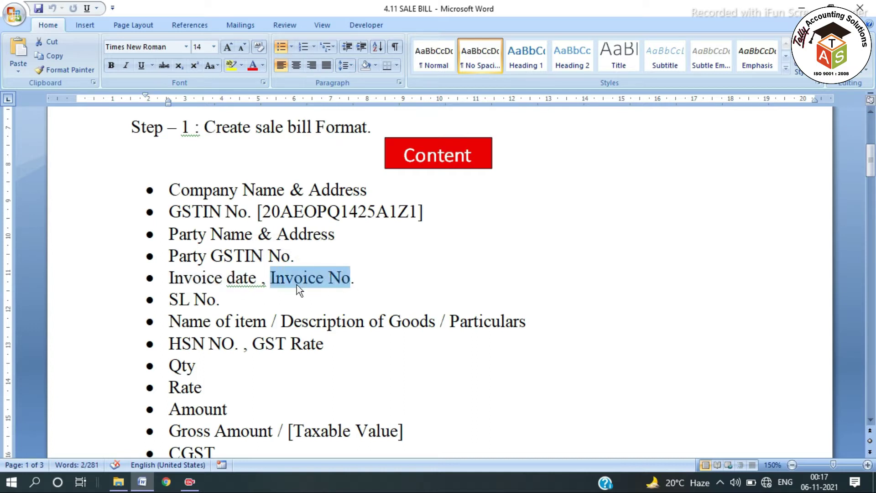
pyautogui.press('End')
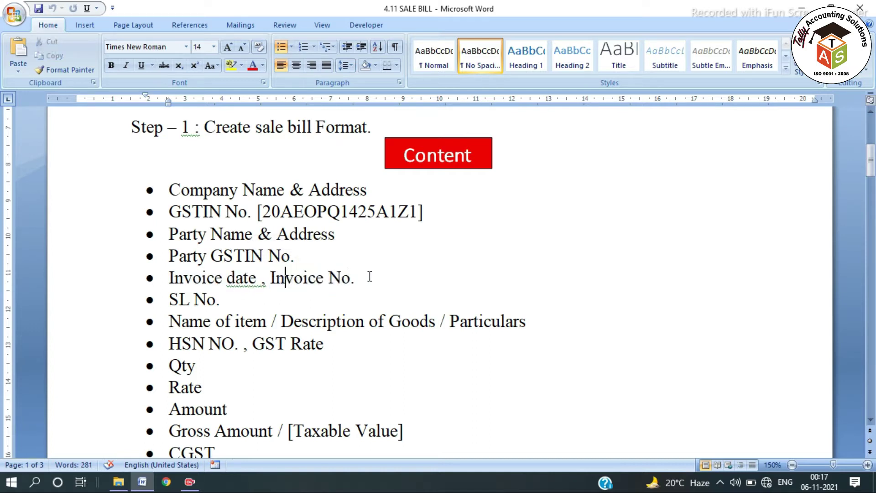
pyautogui.moveTo(170, 299); pyautogui.dragTo(215, 299)
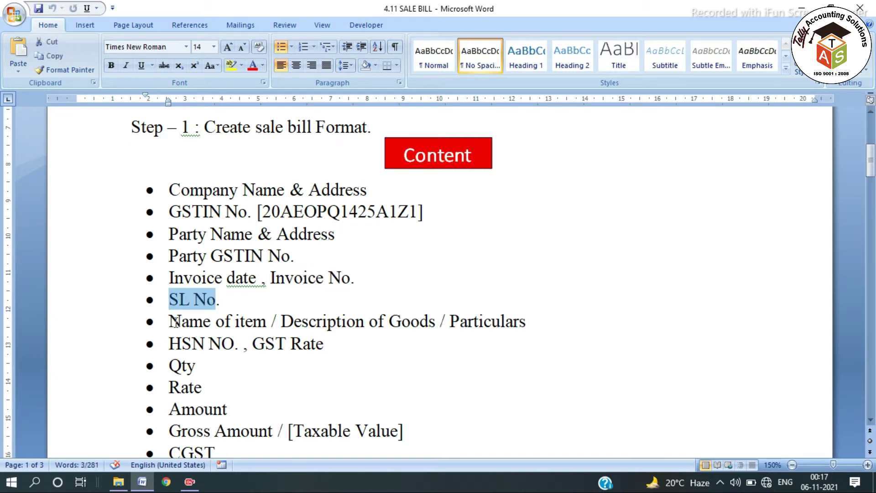
# - Highlight the Name of item / Description of Goods / Particulars line and the HSN NO. entry below it
pyautogui.click(172, 322)
pyautogui.moveTo(172, 322); pyautogui.dragTo(433, 320)
pyautogui.moveTo(529, 322); pyautogui.dragTo(133, 322)
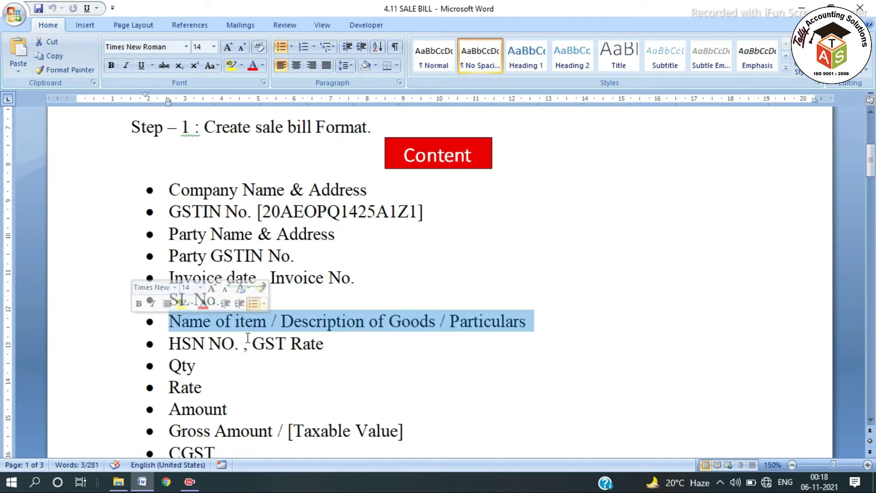
pyautogui.scroll(-2, 248, 337)
pyautogui.click(236, 207)
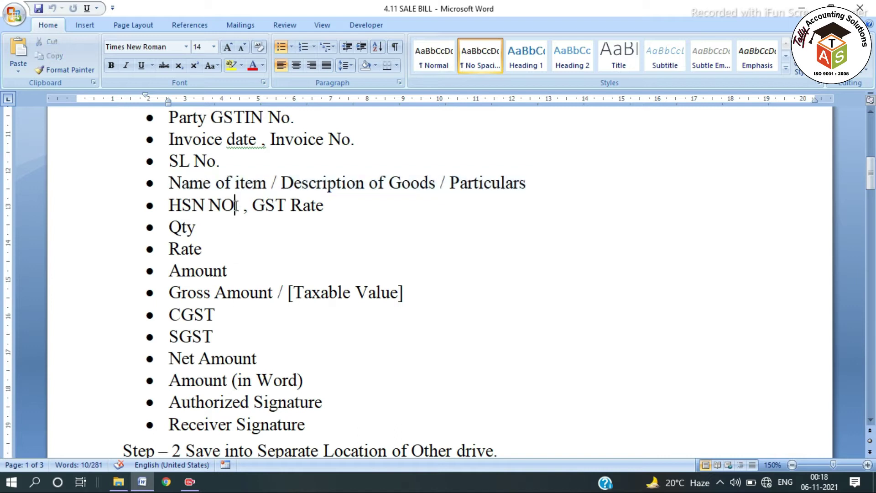
pyautogui.moveTo(243, 206); pyautogui.dragTo(170, 211)
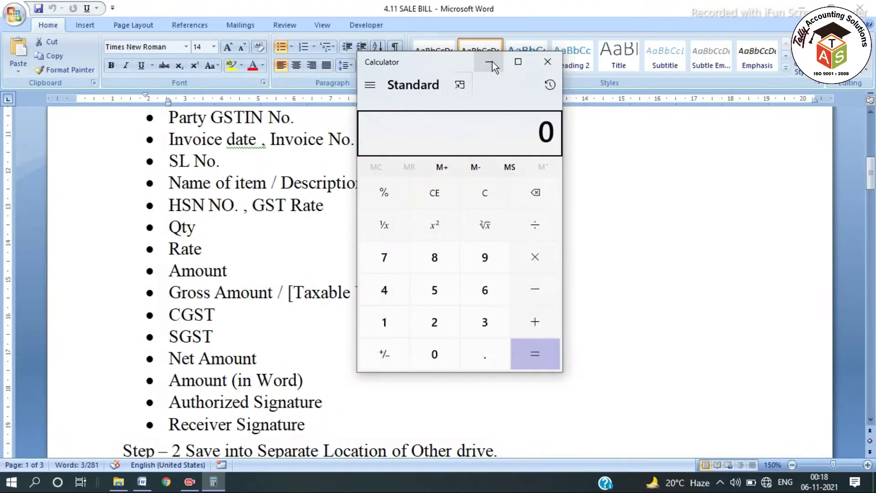
# - Switch to Calculator and divide 1,50,00,000 by 12
pyautogui.click(492, 62)
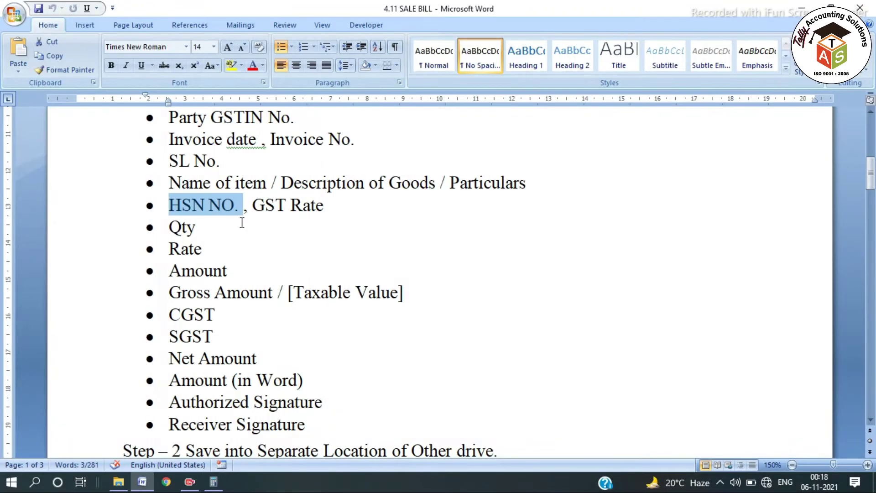
pyautogui.hotkey('alt', 'Tab')
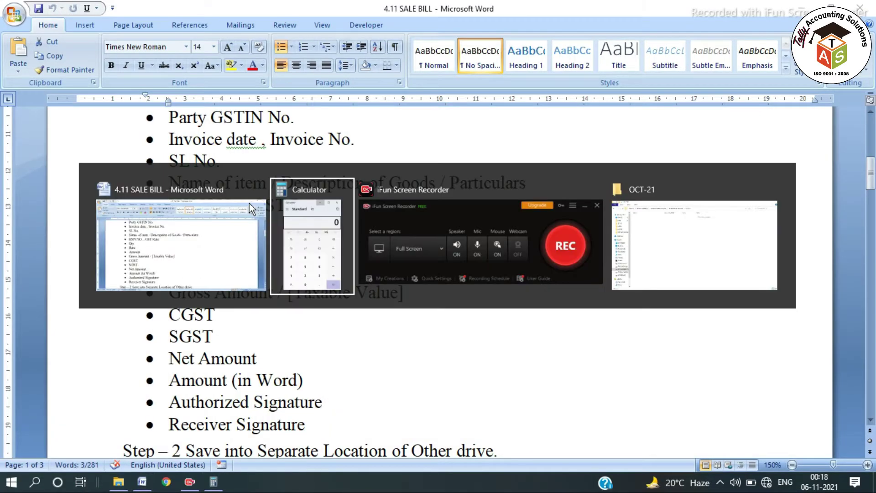
pyautogui.write('1')
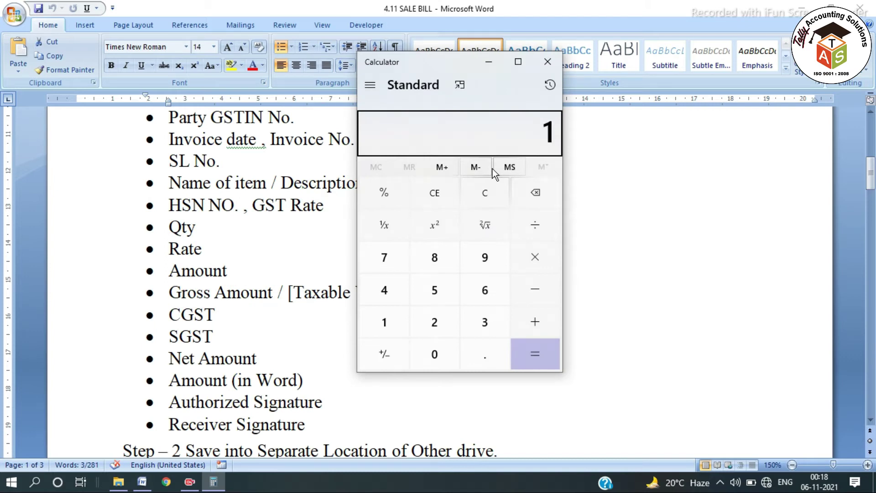
pyautogui.write(',50,00,000')
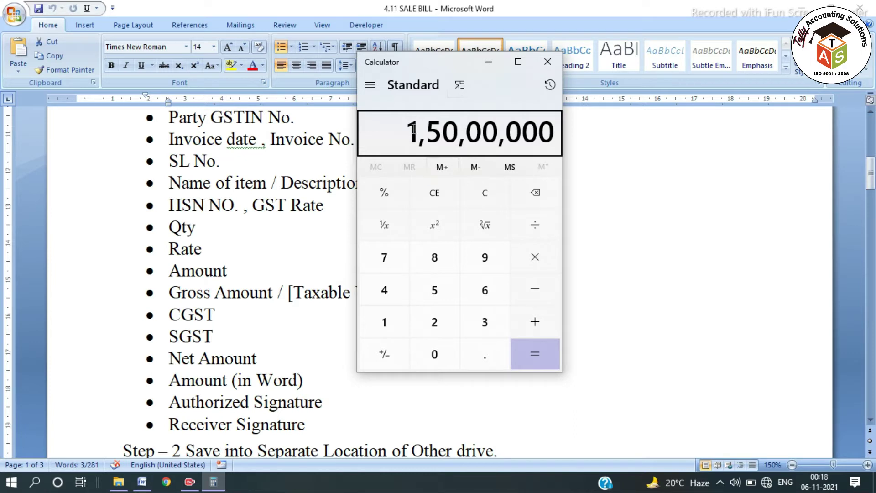
pyautogui.click(557, 229)
pyautogui.write('12')
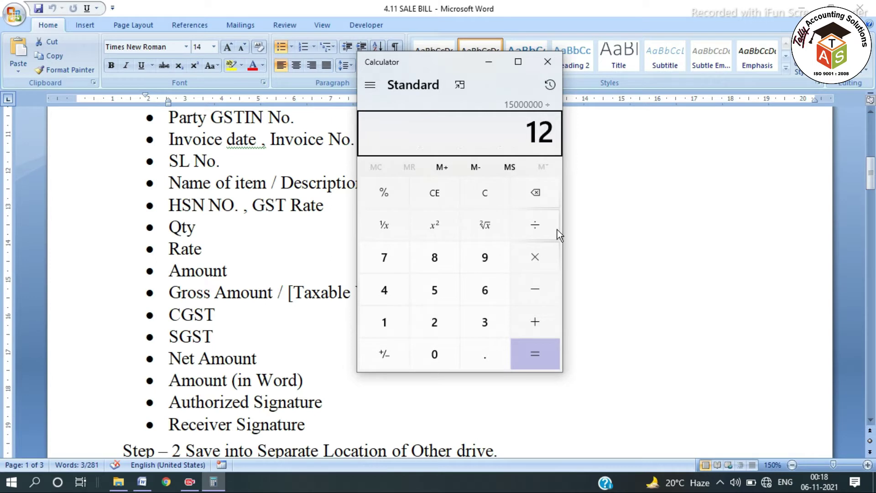
pyautogui.press('Return')
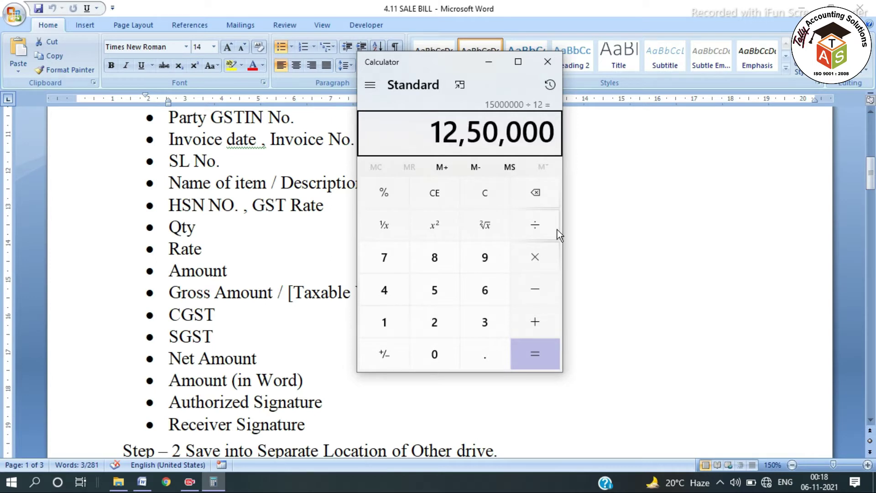
# - Divide the monthly figure by 30, highlight the daily result and close Calculator
pyautogui.click(557, 229)
pyautogui.write('30')
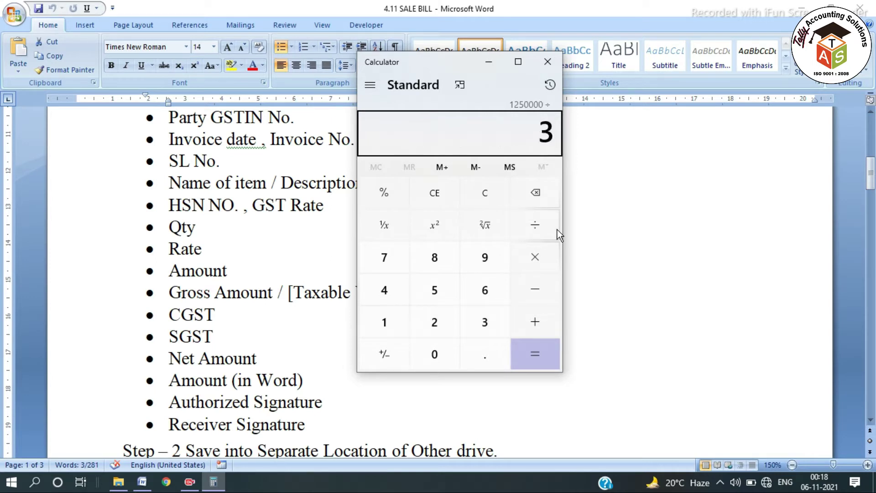
pyautogui.press('Return')
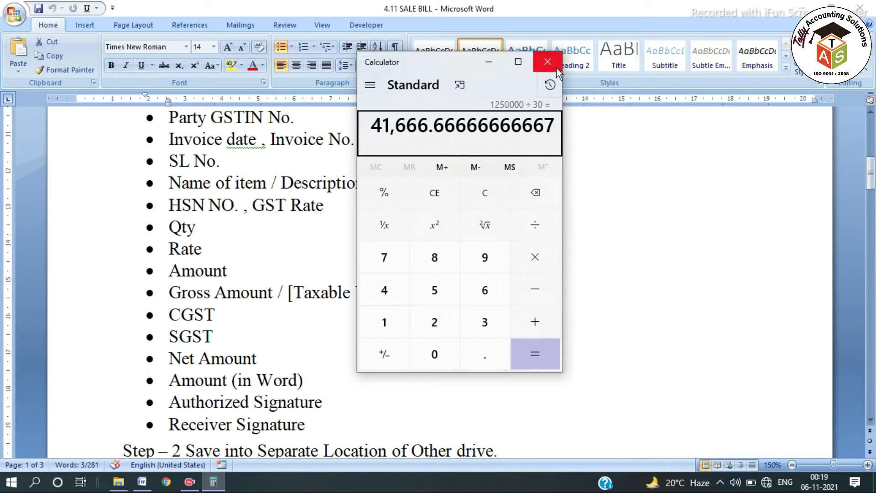
pyautogui.moveTo(374, 125); pyautogui.dragTo(560, 135)
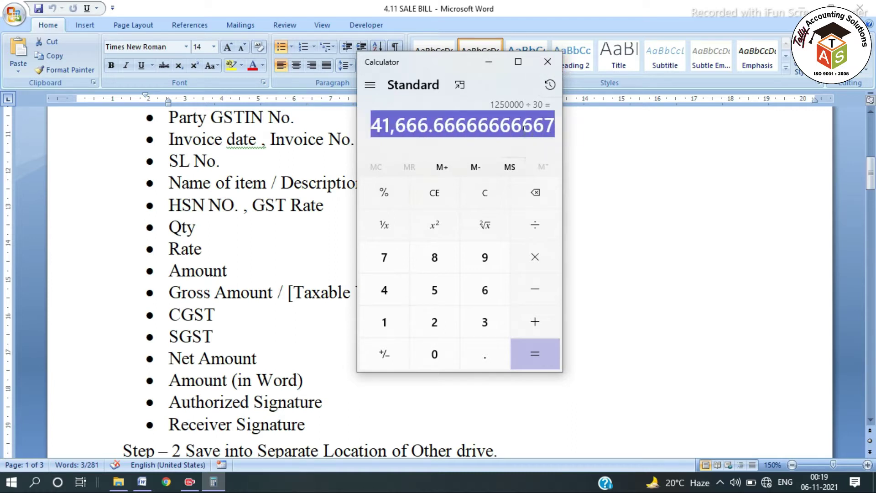
pyautogui.click(520, 130)
pyautogui.moveTo(375, 124); pyautogui.dragTo(561, 109)
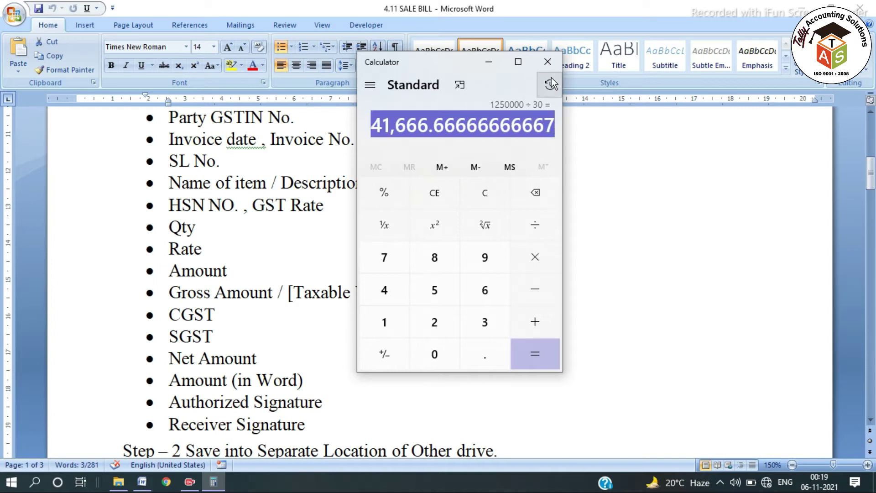
pyautogui.click(546, 64)
# - Highlight the GST Rate entry, followed by the Qty, Rate and Amount items in the Content list
pyautogui.click(248, 205)
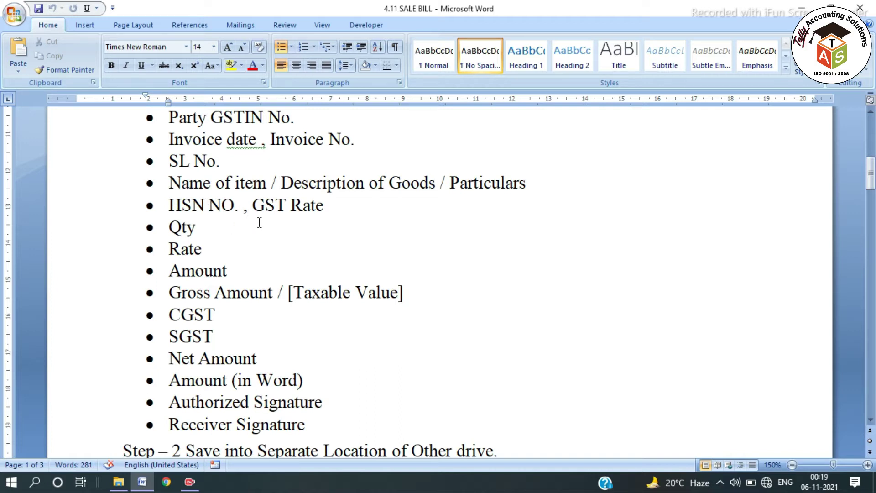
pyautogui.moveTo(252, 205); pyautogui.dragTo(324, 206)
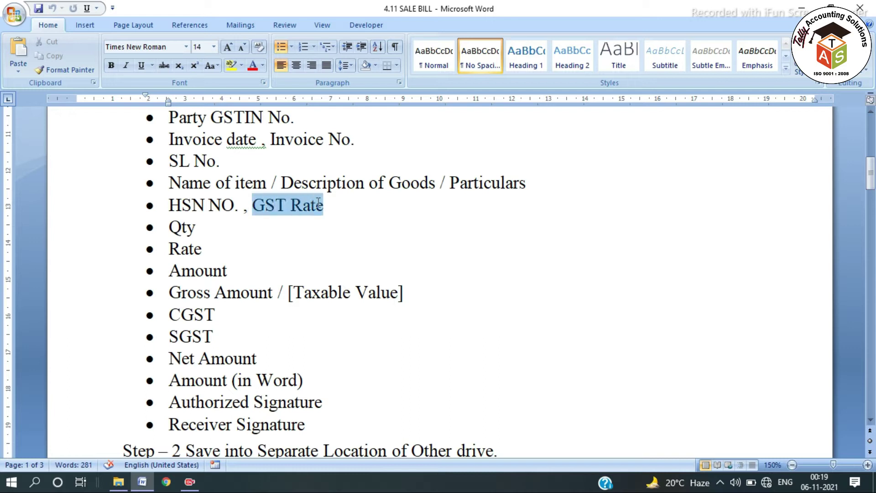
pyautogui.moveTo(200, 229); pyautogui.dragTo(167, 227)
pyautogui.moveTo(211, 252); pyautogui.dragTo(185, 252)
pyautogui.moveTo(231, 273); pyautogui.dragTo(169, 228)
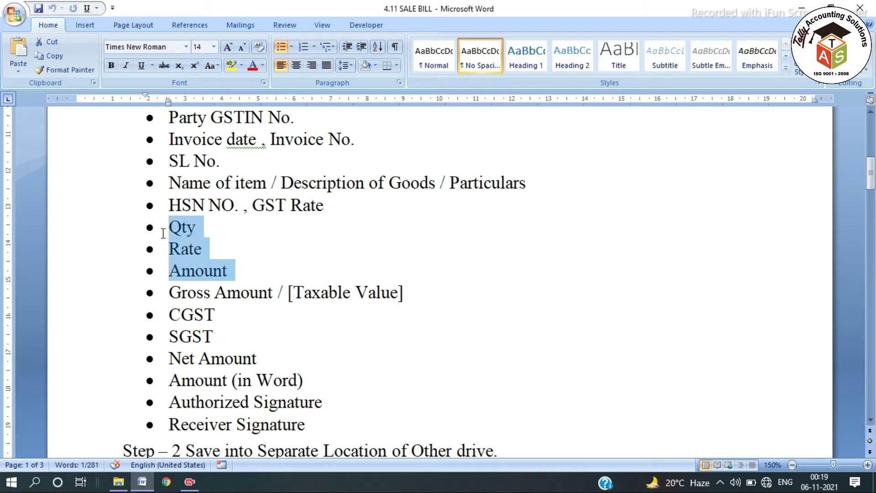
pyautogui.click(176, 283)
# - Add a new bullet item "Unit" between Rate and Amount in the Content list
pyautogui.click(218, 252)
pyautogui.press('Return')
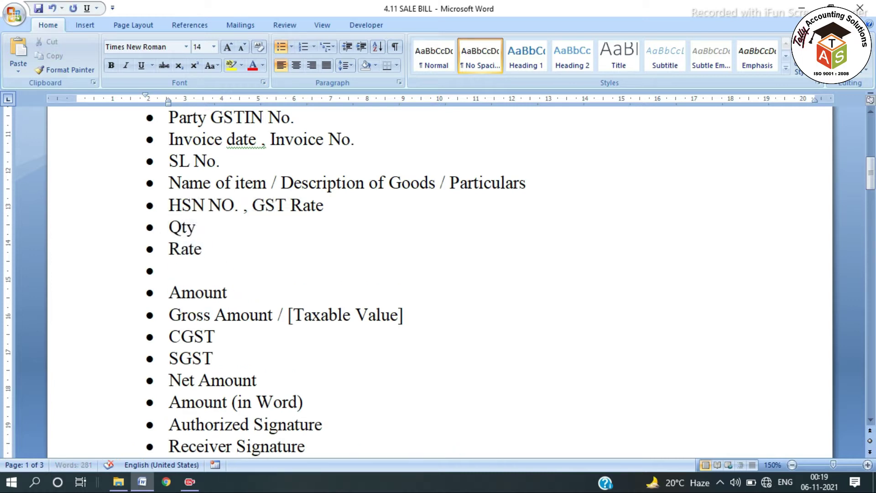
pyautogui.write('Unit')
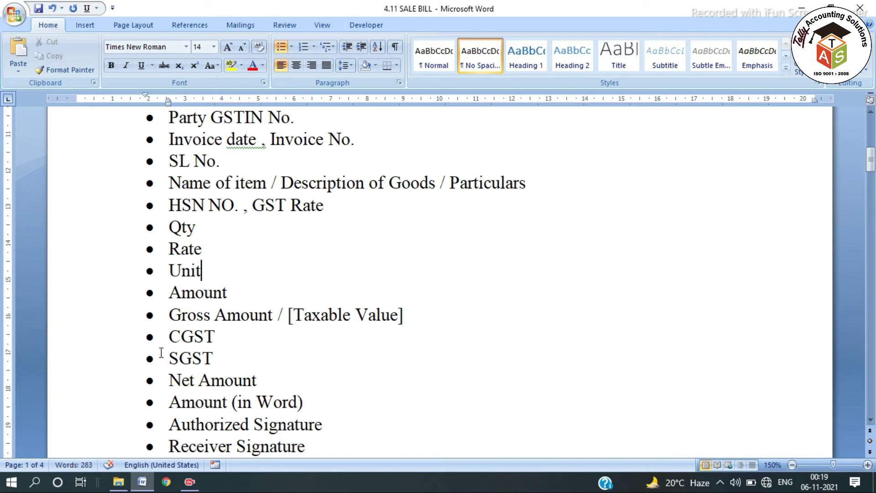
# - Highlight Gross Amount and Taxable Value in turn, and add an "IGST" bullet item below SGST
pyautogui.moveTo(172, 312); pyautogui.dragTo(267, 314)
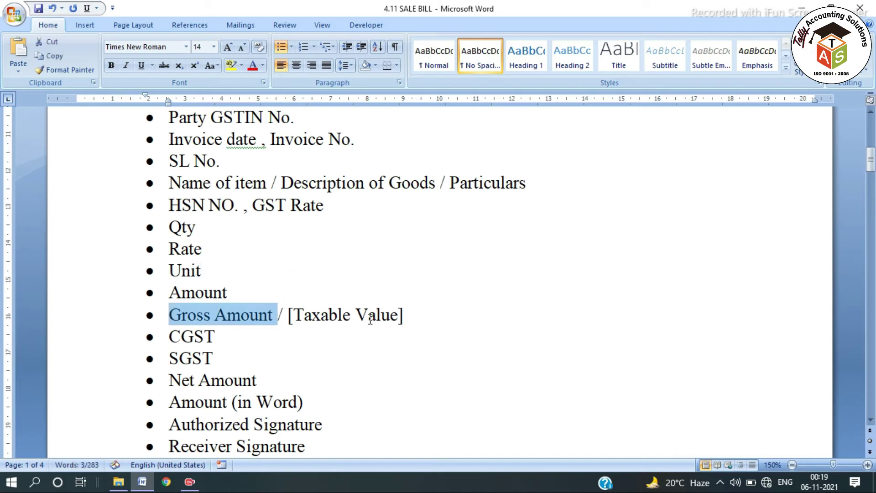
pyautogui.moveTo(405, 316); pyautogui.dragTo(292, 312)
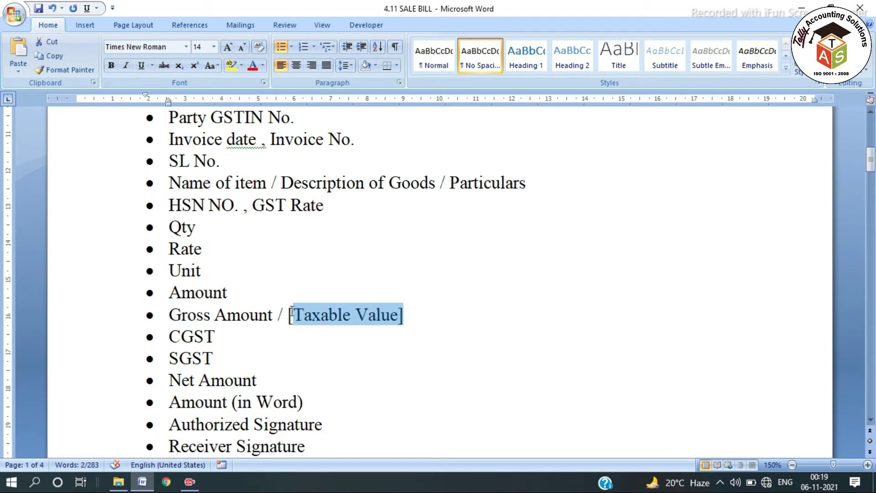
pyautogui.click(225, 360)
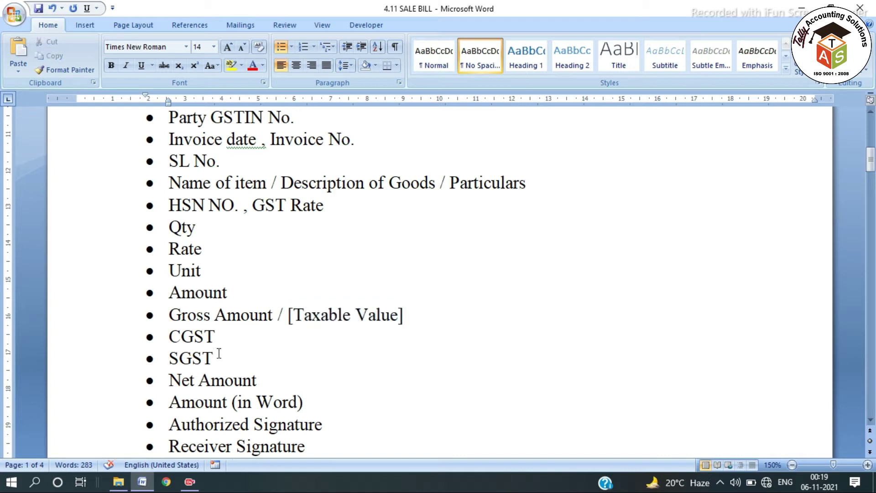
pyautogui.press('Return')
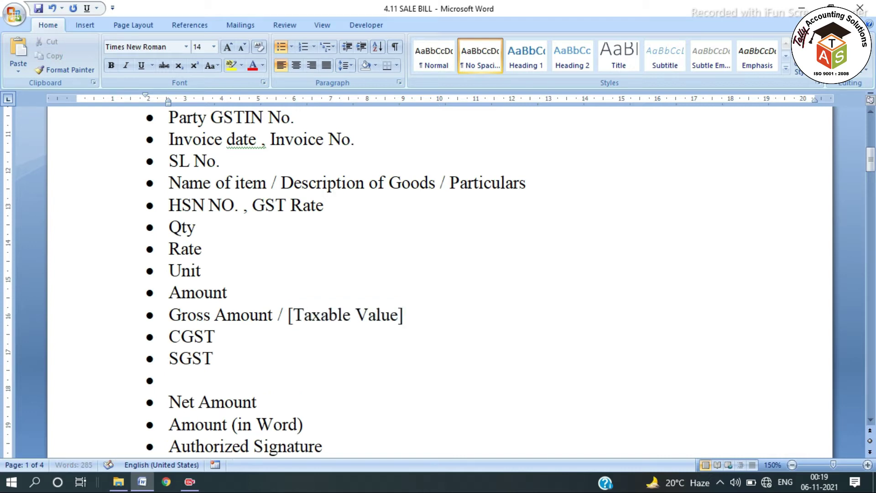
pyautogui.write('IGST')
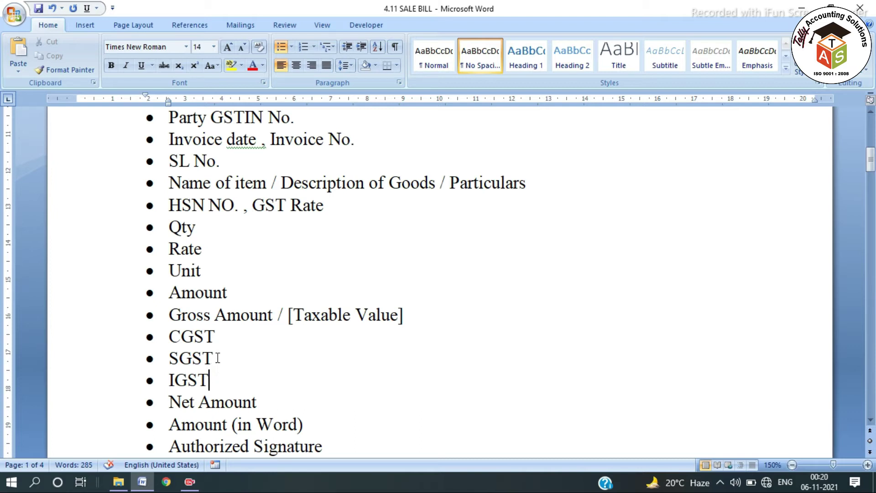
# - Highlight the CGST and SGST items together, and the IGST item on its own
pyautogui.moveTo(224, 357); pyautogui.dragTo(167, 334)
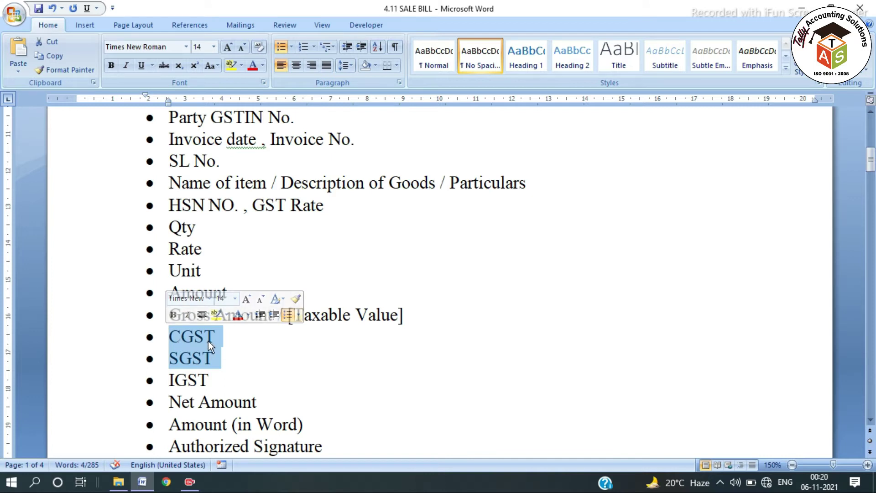
pyautogui.click(204, 375)
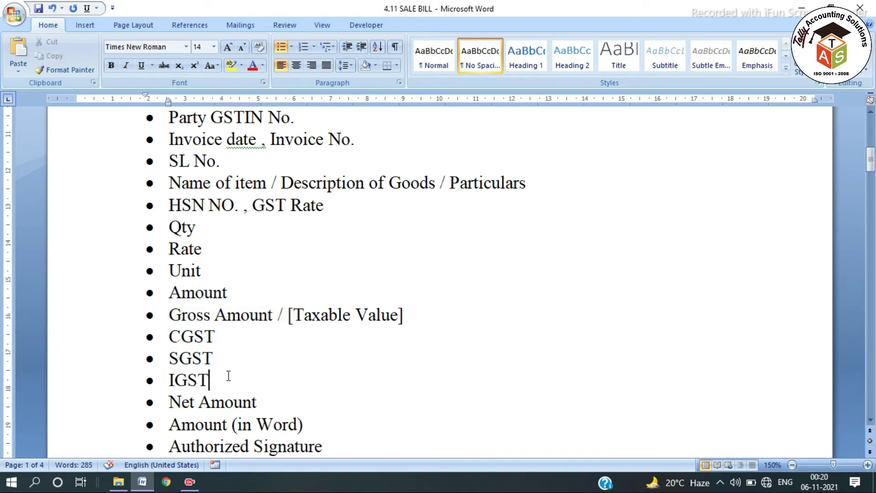
pyautogui.moveTo(221, 375); pyautogui.dragTo(167, 376)
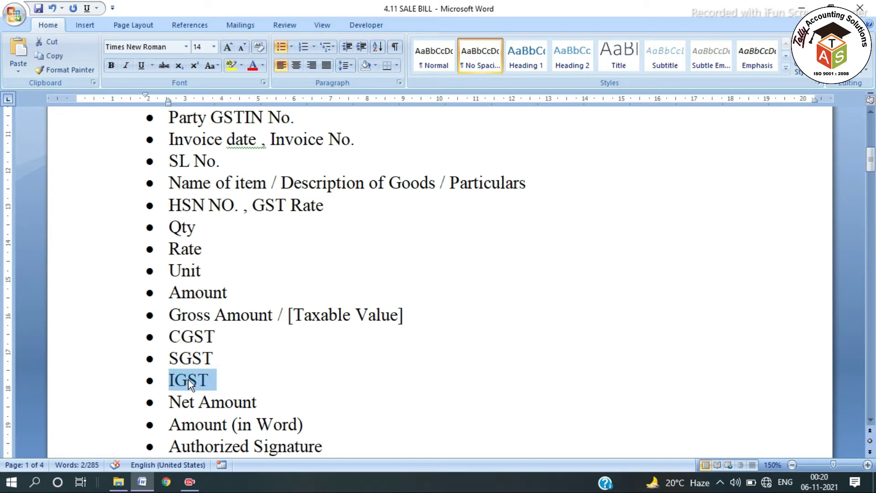
pyautogui.click(241, 384)
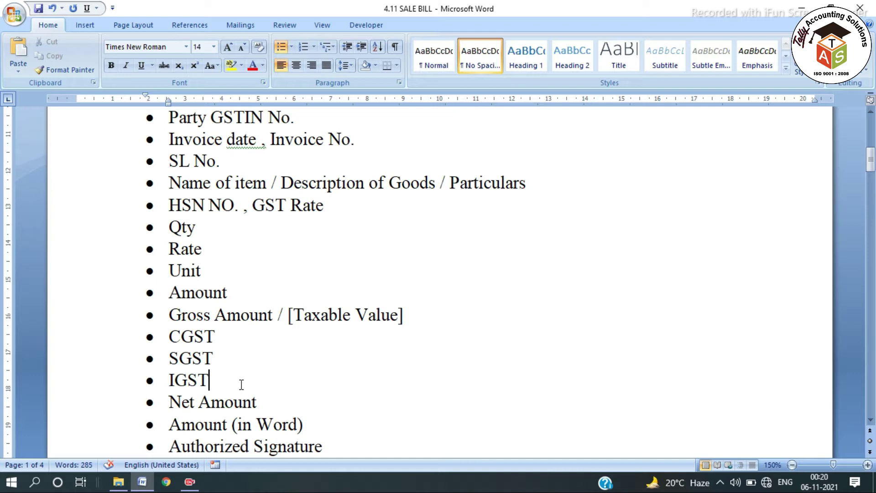
# - Highlight Net Amount, the Gross Amount to IGST lines, Amount (in Word), Authorized Signature and Receiver Signature in turn
pyautogui.scroll(-2, 242, 385)
pyautogui.moveTo(273, 264); pyautogui.dragTo(167, 265)
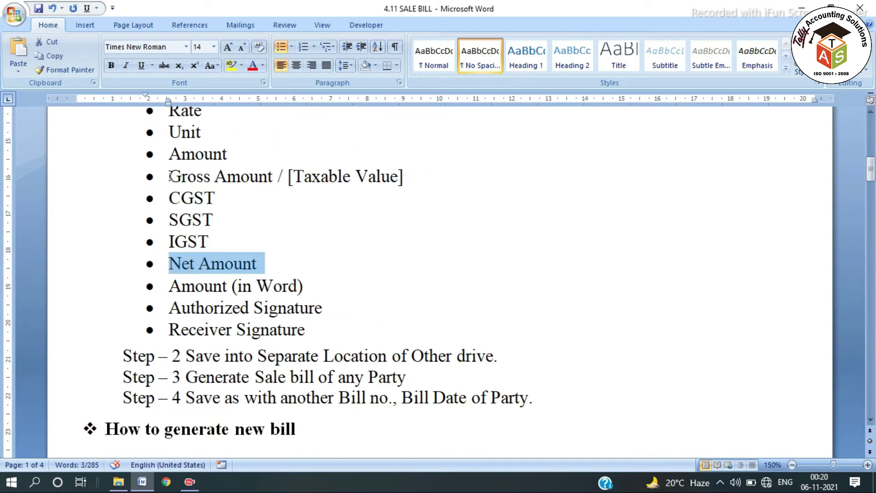
pyautogui.moveTo(170, 176); pyautogui.dragTo(202, 233)
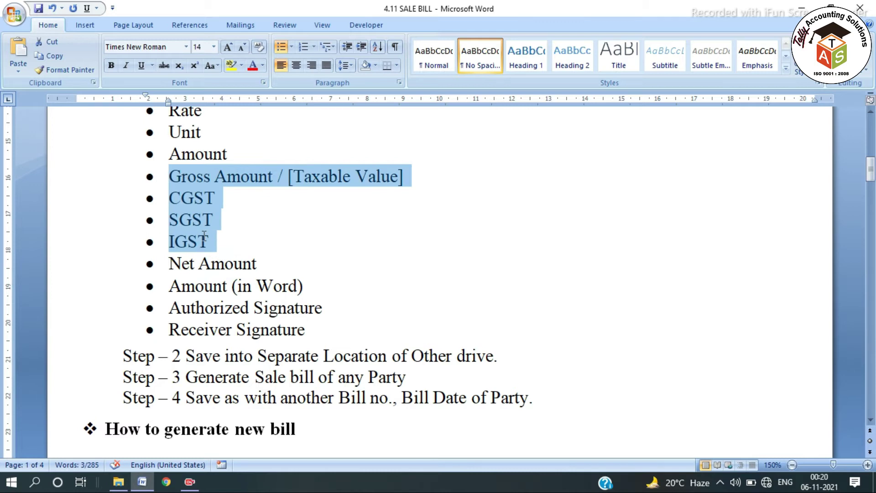
pyautogui.moveTo(332, 291); pyautogui.dragTo(101, 286)
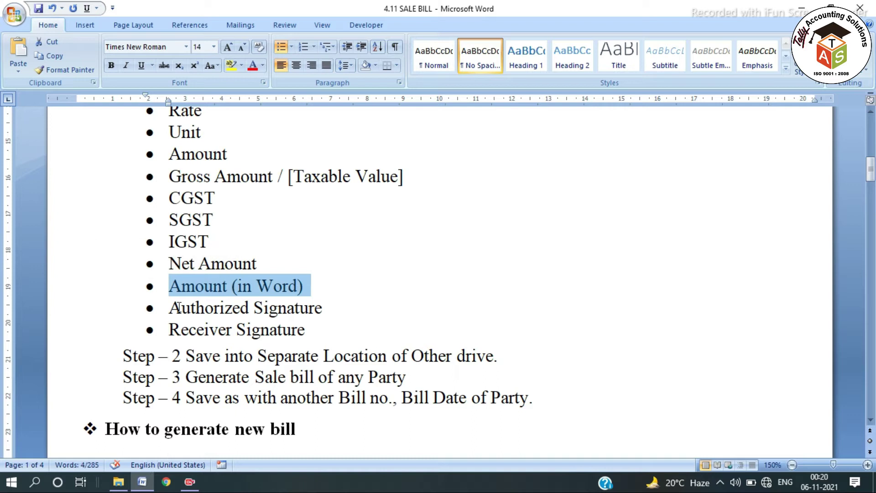
pyautogui.moveTo(169, 310); pyautogui.dragTo(342, 307)
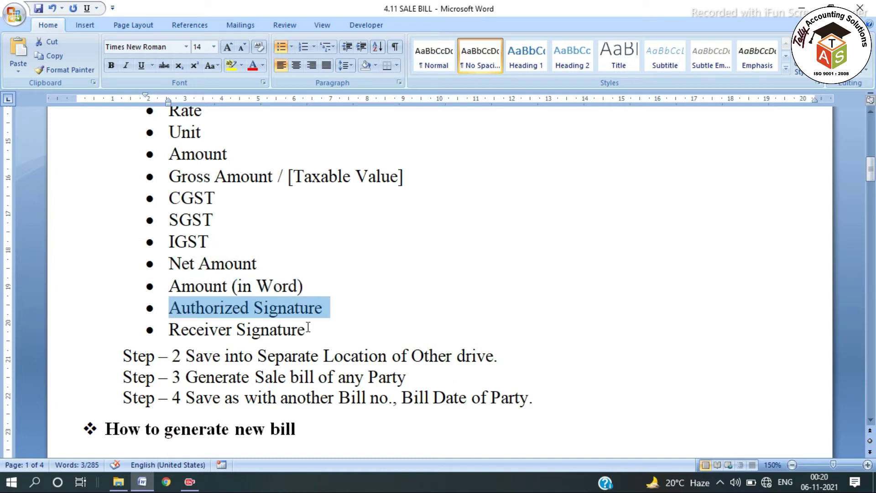
pyautogui.moveTo(294, 327); pyautogui.dragTo(167, 328)
# - Review the whole Content list from Company Name & Address to Receiver Signature
pyautogui.scroll(1, 325, 327)
pyautogui.click(311, 411)
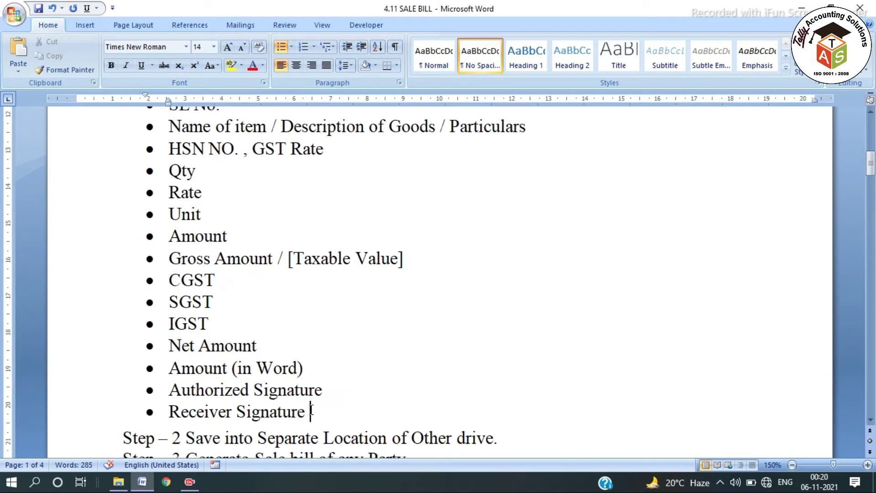
pyautogui.scroll(3, 265, 271)
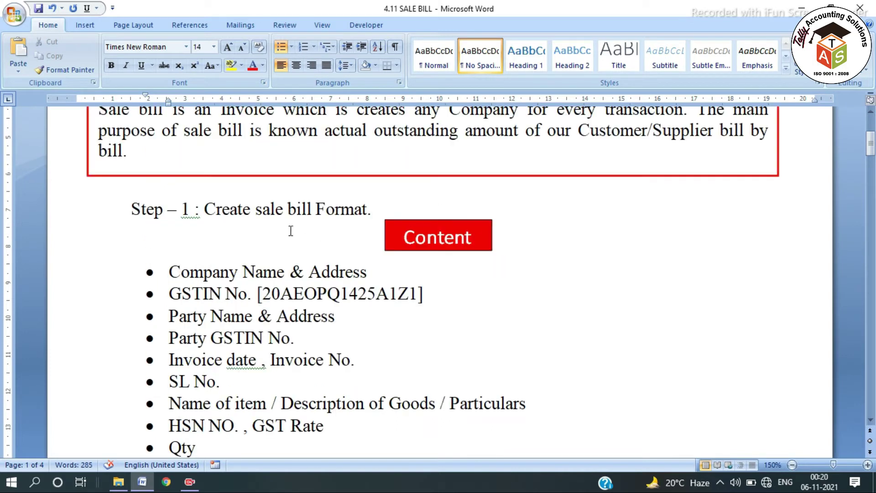
pyautogui.scroll(-2, 290, 230)
pyautogui.scroll(-2, 261, 175)
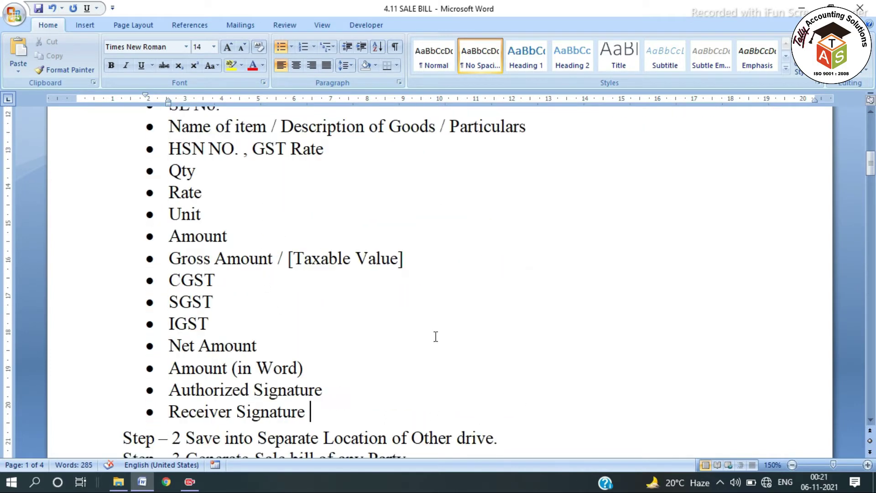
pyautogui.scroll(4, 434, 336)
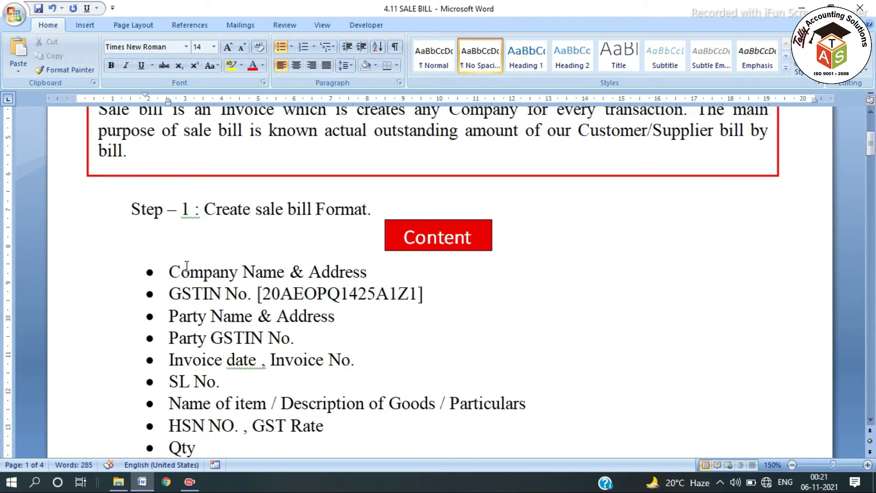
# - Minimise the notes, launch Microsoft Office Excel 2007 with a blank workbook, and enlarge the sheet view to 160%
pyautogui.click(802, 8)
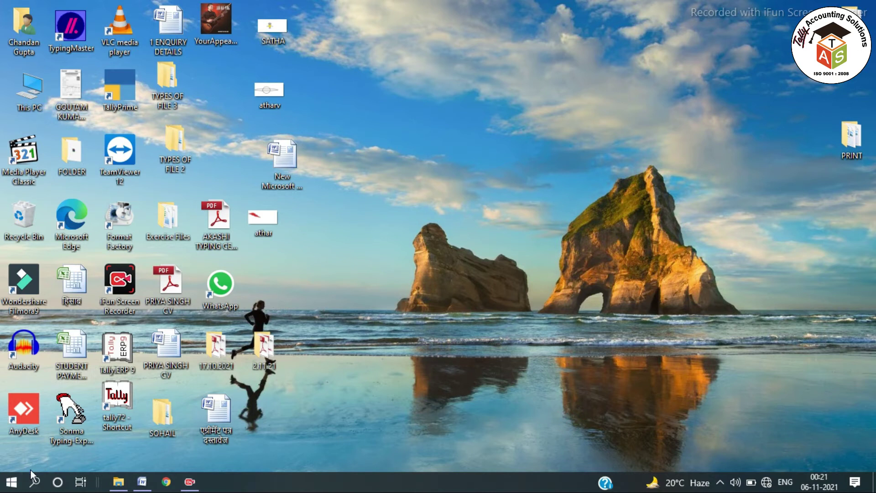
pyautogui.click(12, 481)
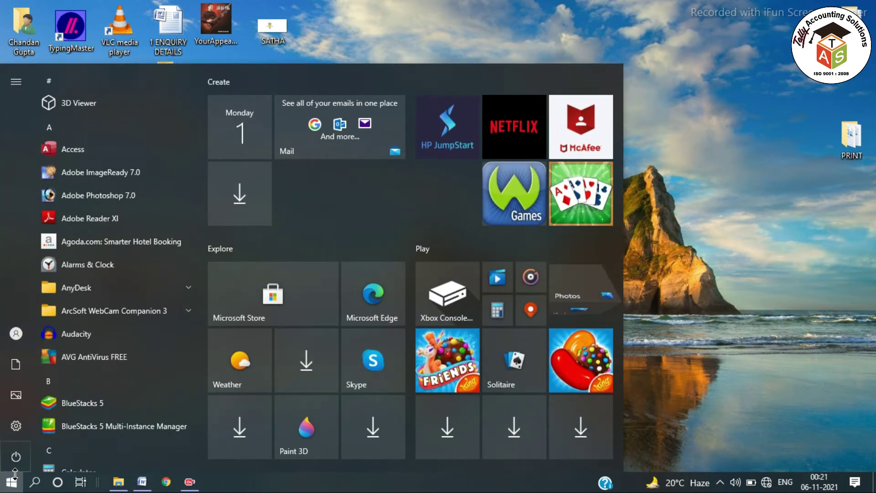
pyautogui.write('EXCE')
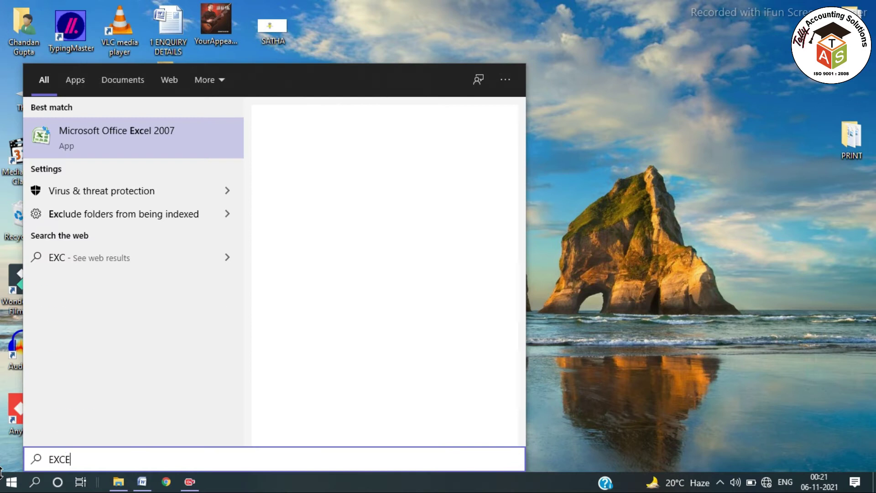
pyautogui.press('Return')
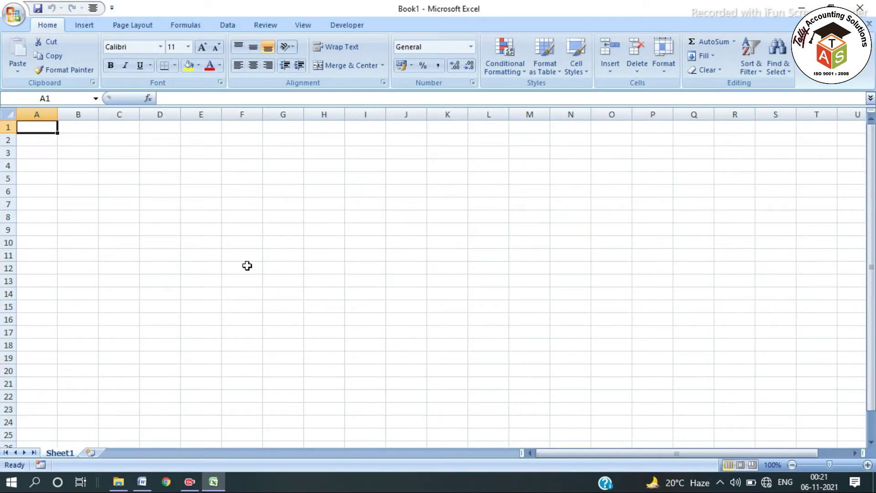
pyautogui.keyDown('ctrl'); pyautogui.scroll(4, 247, 266); pyautogui.keyUp('ctrl')
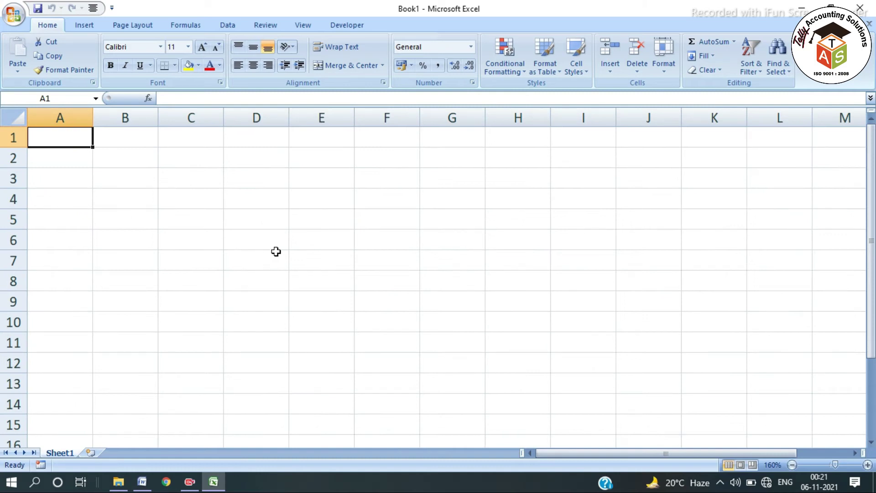
pyautogui.click(320, 233)
pyautogui.click(332, 170)
pyautogui.click(438, 197)
pyautogui.click(383, 273)
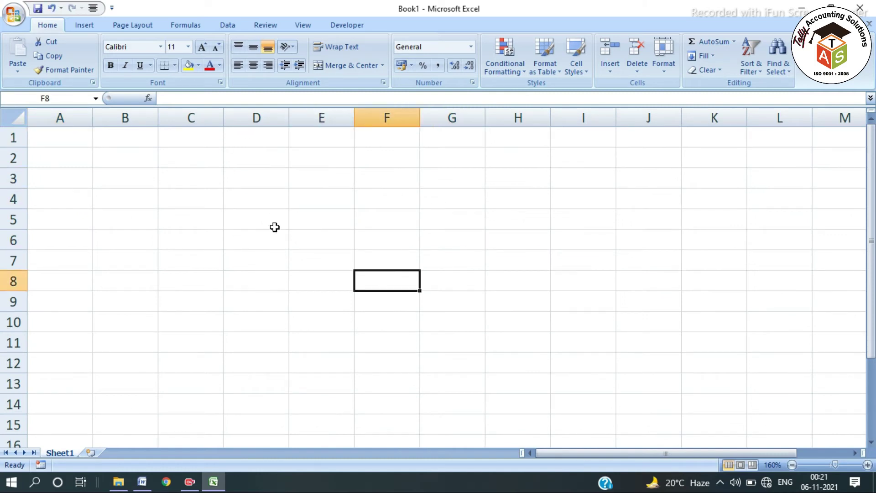
pyautogui.click(236, 196)
pyautogui.click(367, 220)
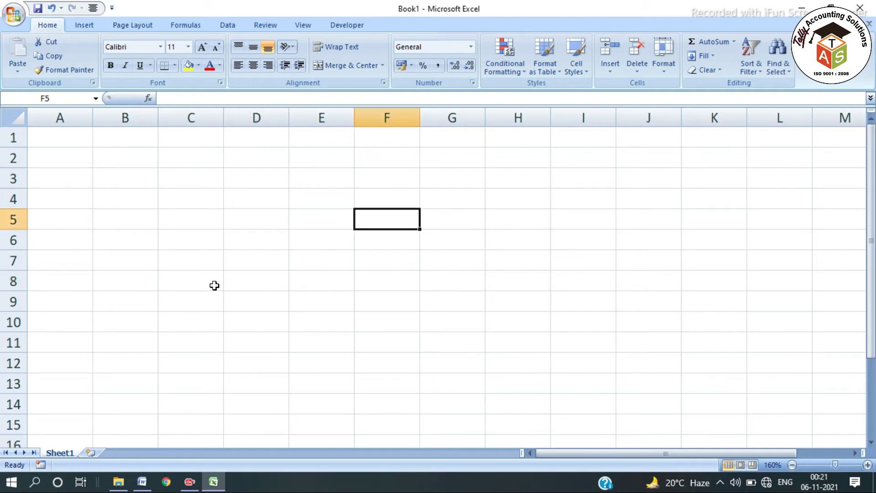
pyautogui.click(221, 225)
pyautogui.click(319, 297)
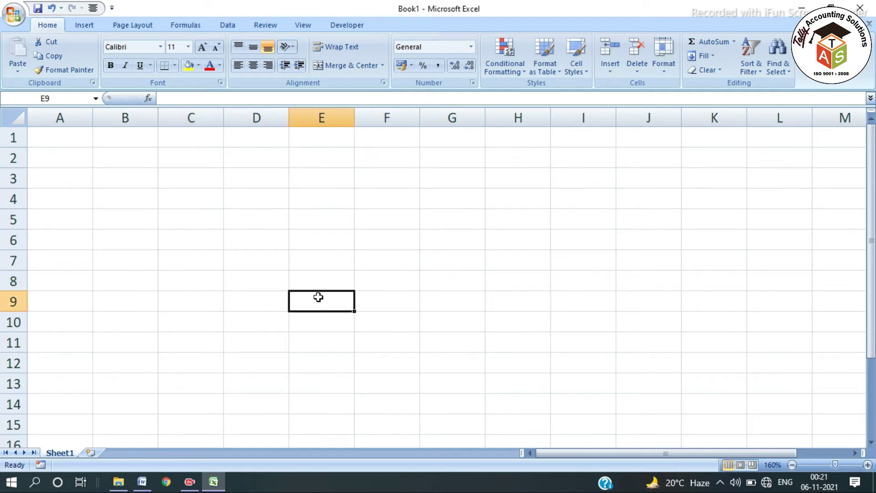
pyautogui.click(158, 176)
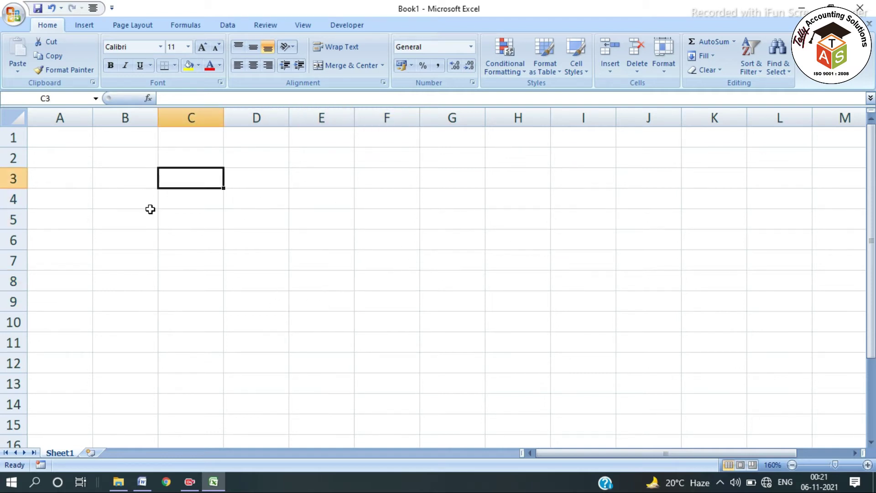
pyautogui.click(247, 236)
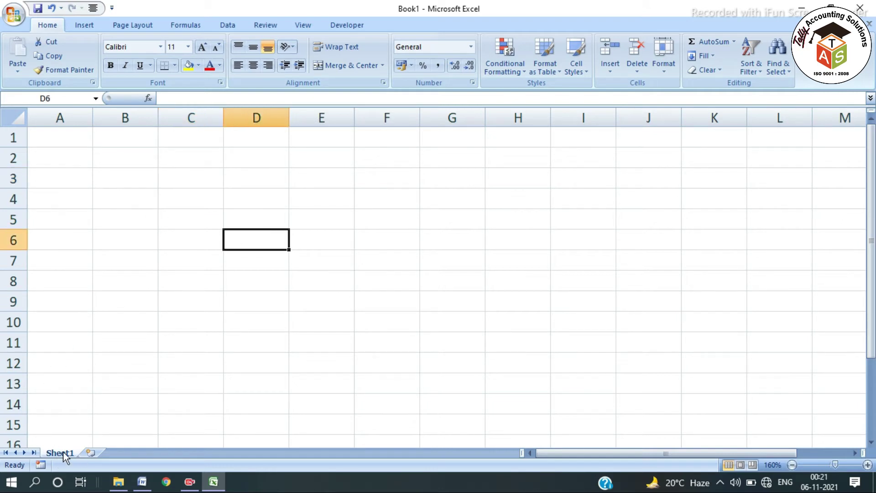
# - Add five new worksheets, Sheet2 to Sheet6, and return to Sheet1
pyautogui.click(91, 453)
pyautogui.click(132, 453)
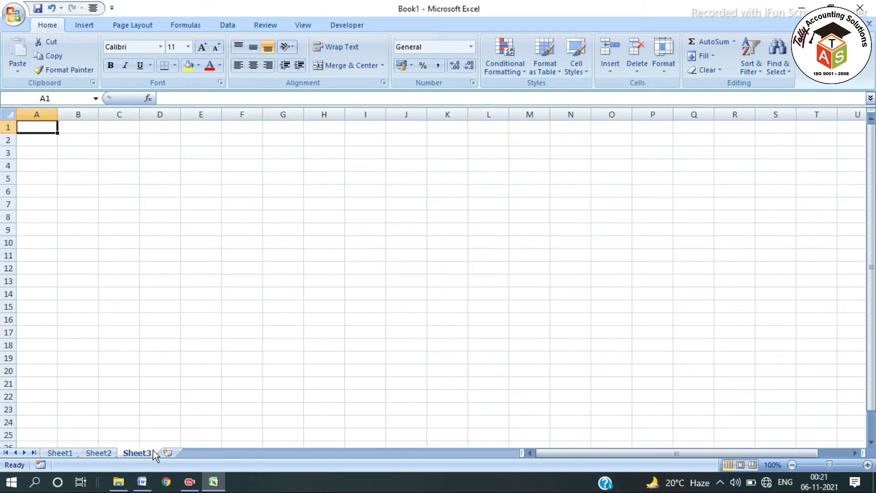
pyautogui.click(165, 454)
pyautogui.click(205, 454)
pyautogui.click(243, 454)
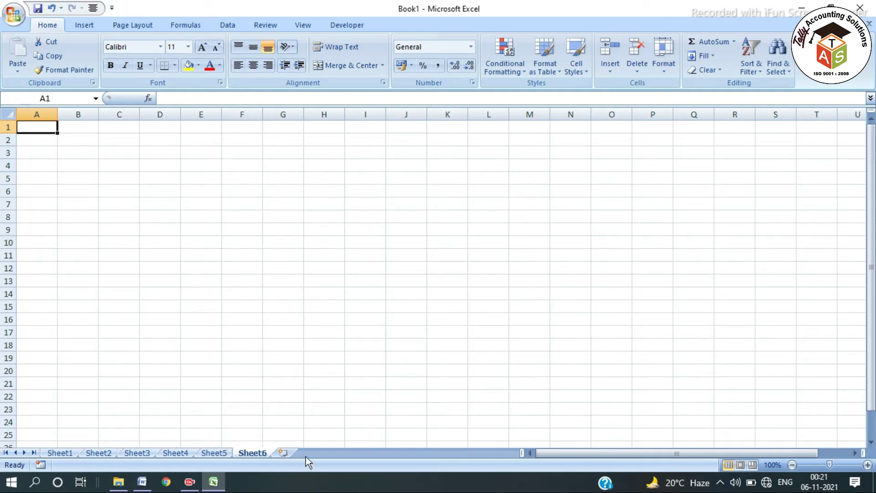
pyautogui.click(67, 452)
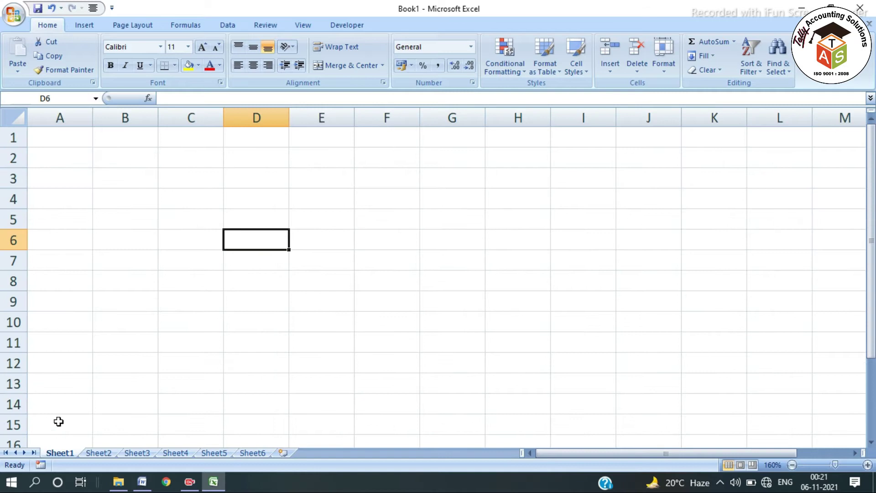
# - Highlight individual whole columns and rows of Sheet1, finishing with columns A to E one after another
pyautogui.click(100, 233)
pyautogui.click(94, 160)
pyautogui.click(153, 118)
pyautogui.click(256, 117)
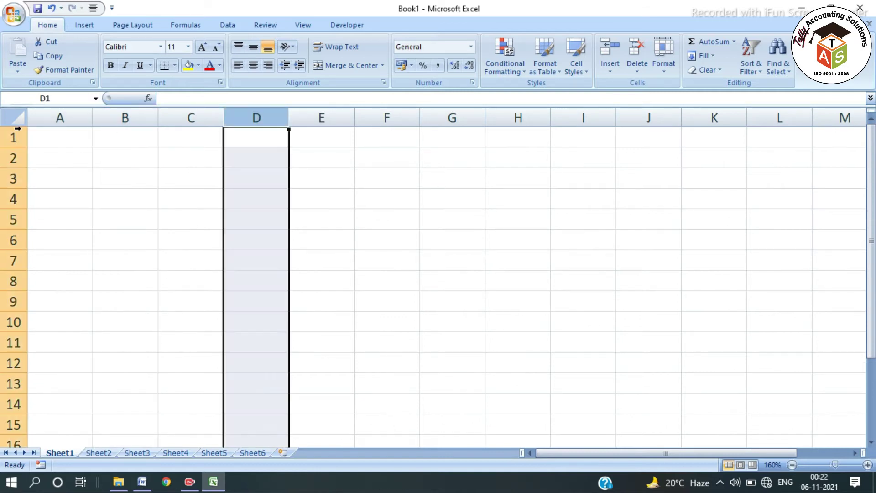
pyautogui.click(13, 157)
pyautogui.click(13, 199)
pyautogui.click(60, 118)
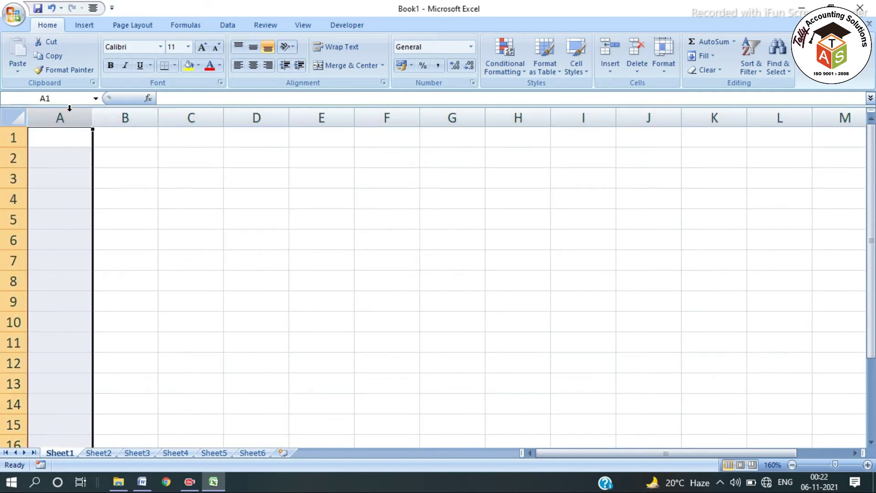
pyautogui.click(137, 118)
pyautogui.click(205, 117)
pyautogui.click(274, 118)
pyautogui.click(337, 118)
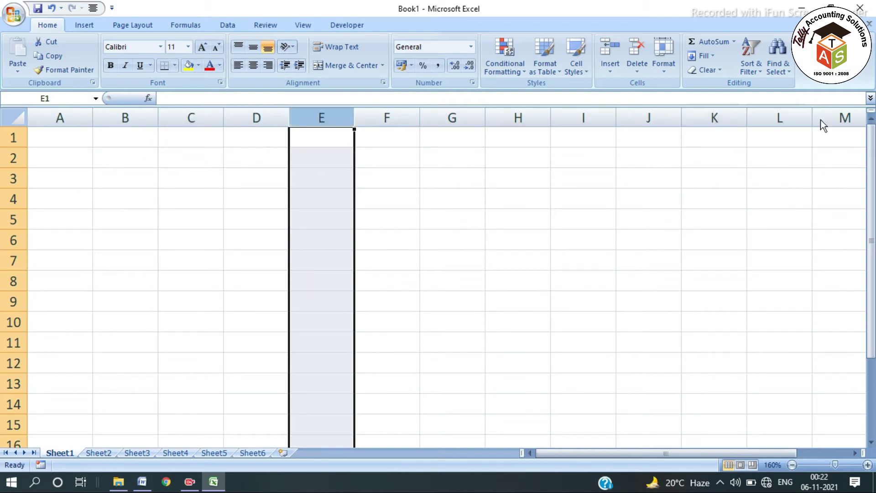
# - Move along row 1 from cell K1 to the sheet's very last column, and return to cell A1
pyautogui.click(697, 146)
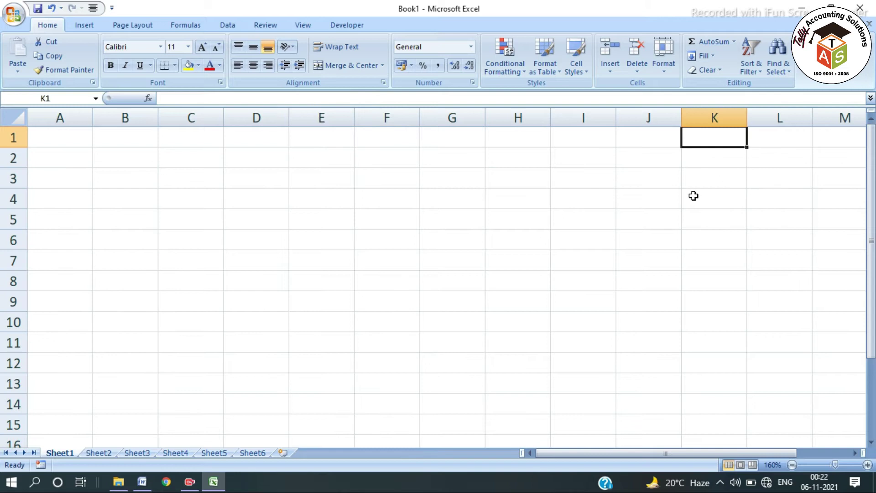
pyautogui.press('Right')
pyautogui.press('Right')
pyautogui.press('Right')
pyautogui.press('Right')
pyautogui.press('Right')
pyautogui.press('Right')
pyautogui.press('Right')
pyautogui.press('Right')
pyautogui.press('Right')
pyautogui.press('Right')
pyautogui.press('Right')
pyautogui.press('Right')
pyautogui.press('Right')
pyautogui.press('Right')
pyautogui.press('Right')
pyautogui.press('Right')
pyautogui.press('Right')
pyautogui.press('Right')
pyautogui.press('Right')
pyautogui.press('Right')
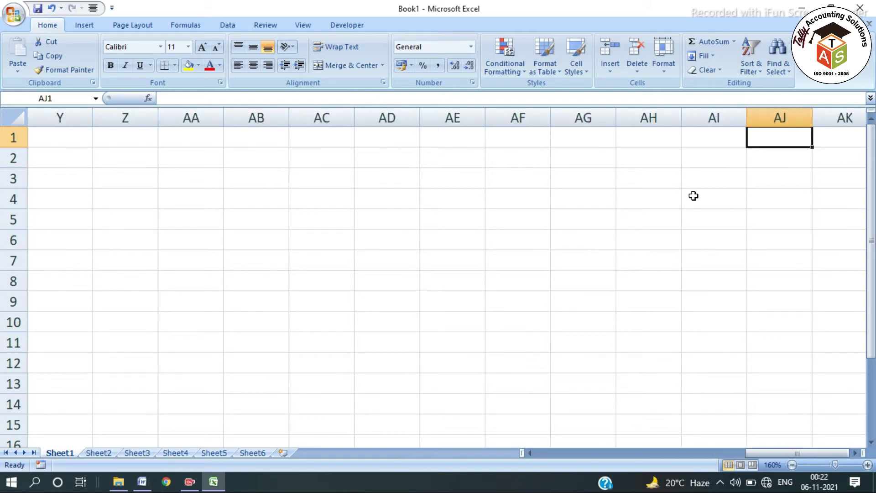
pyautogui.press('Right')
pyautogui.press('Right')
pyautogui.press('Right')
pyautogui.press('Right')
pyautogui.press('Right')
pyautogui.press('Right')
pyautogui.press('Right')
pyautogui.press('Right')
pyautogui.press('Right')
pyautogui.press('Right')
pyautogui.press('Right')
pyautogui.press('Right')
pyautogui.press('Right')
pyautogui.press('Right')
pyautogui.press('Right')
pyautogui.press('Right')
pyautogui.press('Right')
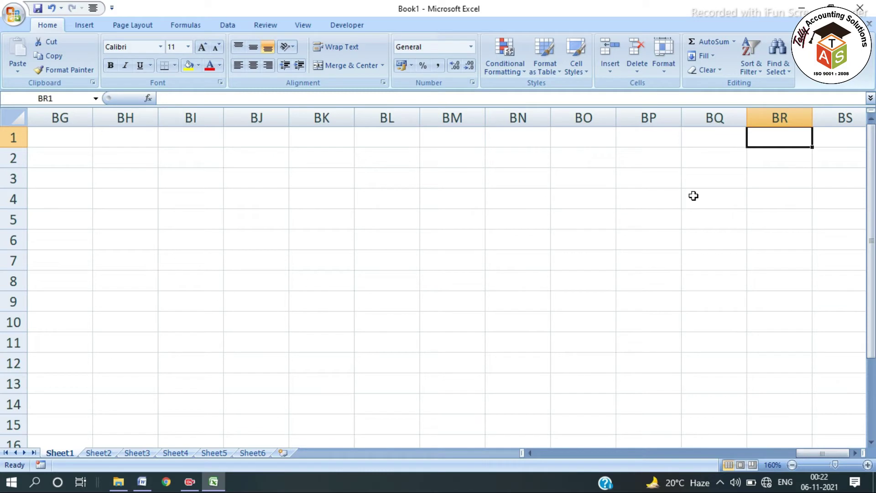
pyautogui.hotkey('ctrl', 'Right')
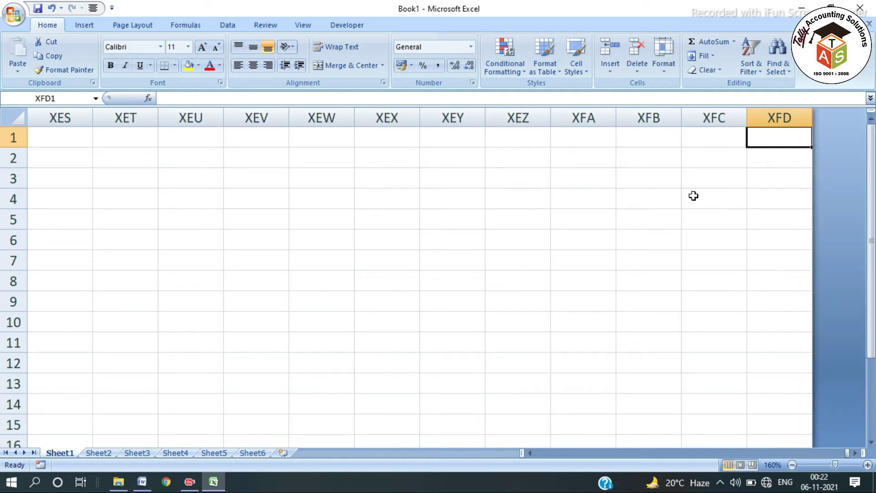
pyautogui.hotkey('ctrl', 'Left')
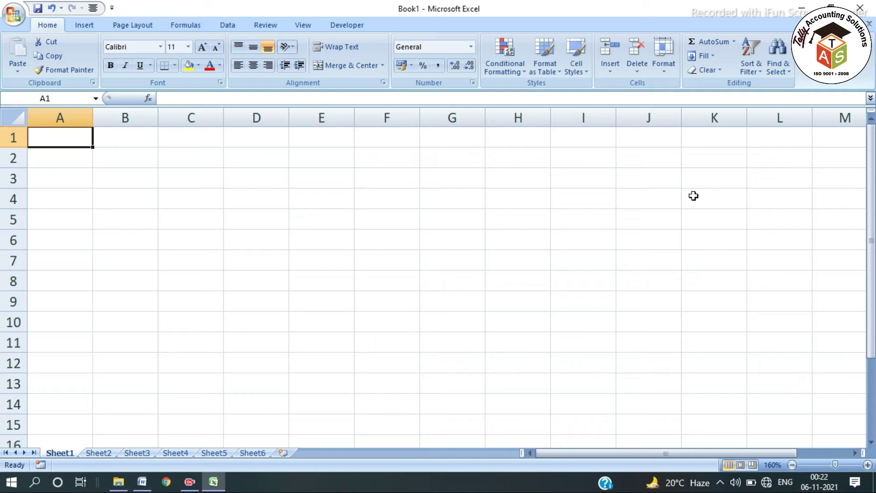
# - Move down column A to the sheet's very last row, and return to cell A1
pyautogui.press('Down')
pyautogui.press('Down')
pyautogui.press('Down')
pyautogui.press('Down')
pyautogui.press('Down')
pyautogui.press('Down')
pyautogui.press('Down')
pyautogui.press('Down')
pyautogui.press('Down')
pyautogui.press('Down')
pyautogui.press('Down')
pyautogui.press('Down')
pyautogui.press('Down')
pyautogui.press('Down')
pyautogui.press('Down')
pyautogui.press('Down')
pyautogui.press('Down')
pyautogui.press('Down')
pyautogui.press('Down')
pyautogui.press('Down')
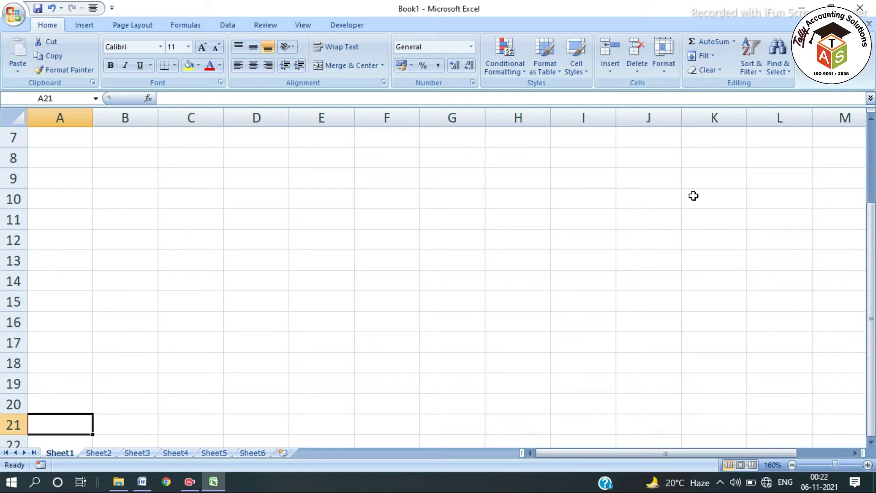
pyautogui.press('Down')
pyautogui.press('Down')
pyautogui.press('Down')
pyautogui.press('Down')
pyautogui.press('Down')
pyautogui.press('Down')
pyautogui.press('Down')
pyautogui.press('Down')
pyautogui.press('Down')
pyautogui.press('Down')
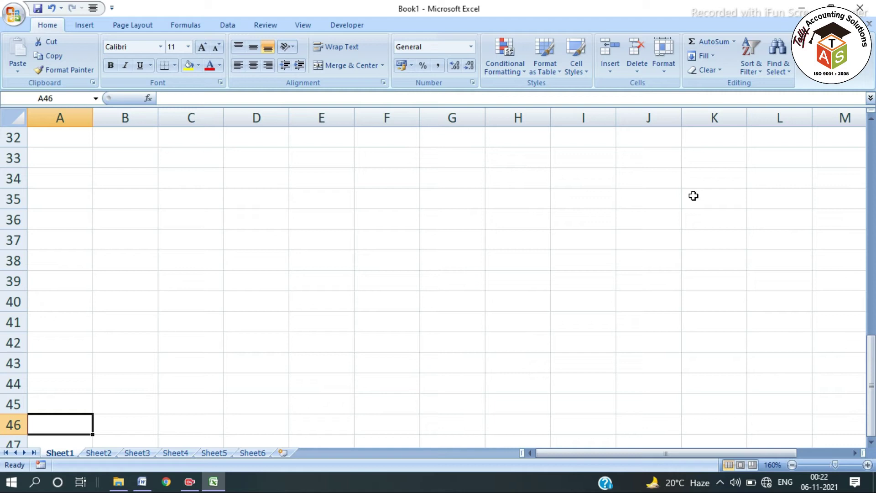
pyautogui.hotkey('ctrl', 'Down')
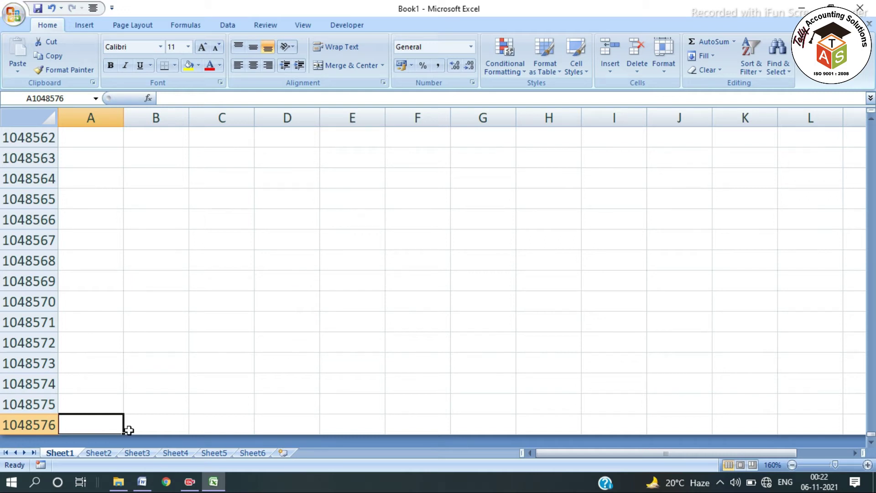
pyautogui.hotkey('ctrl', 'Up')
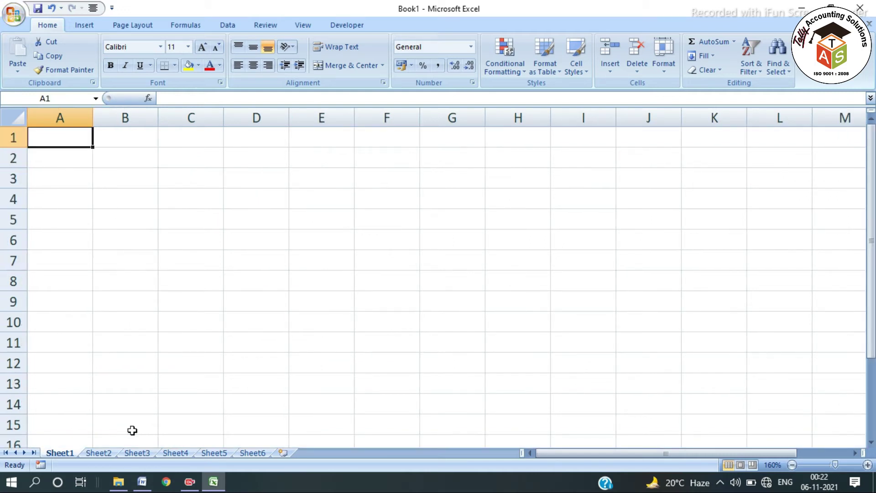
pyautogui.click(144, 167)
pyautogui.press('Left')
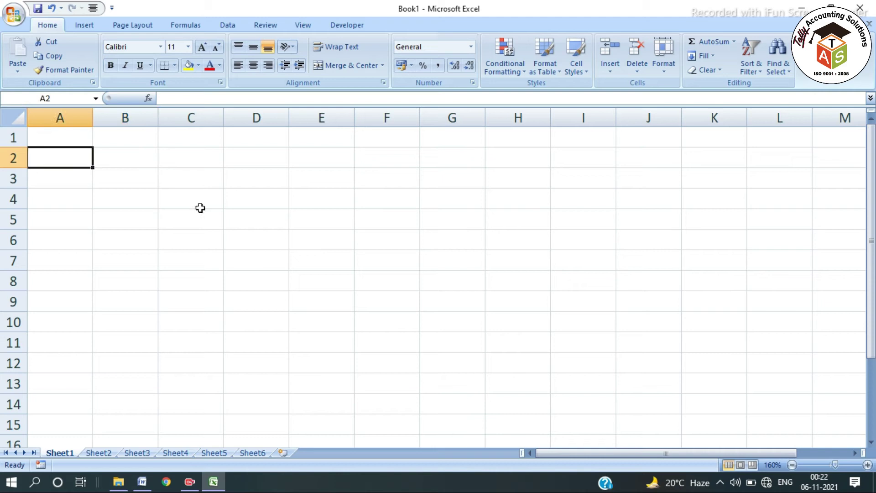
pyautogui.click(512, 211)
pyautogui.click(340, 191)
pyautogui.click(212, 190)
pyautogui.click(182, 181)
pyautogui.click(185, 231)
pyautogui.click(248, 192)
pyautogui.click(264, 260)
pyautogui.click(192, 205)
pyautogui.click(178, 280)
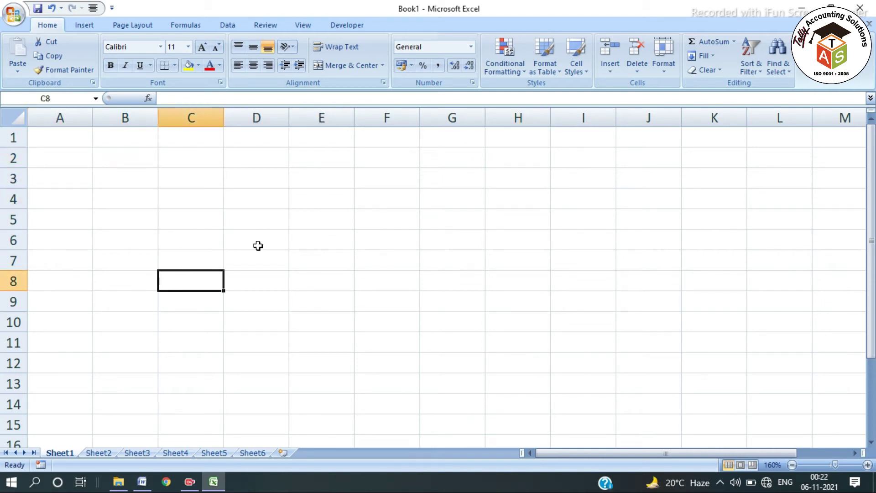
pyautogui.click(257, 246)
pyautogui.click(201, 153)
pyautogui.click(174, 232)
pyautogui.click(264, 191)
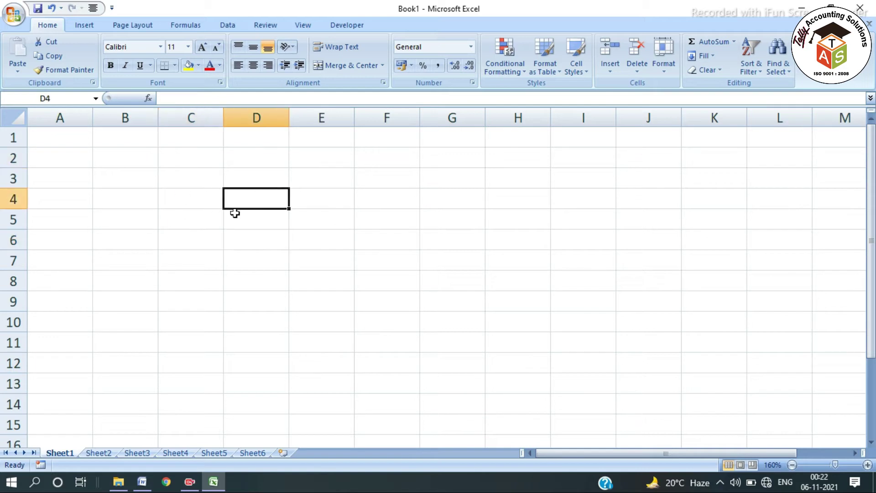
pyautogui.click(227, 241)
pyautogui.click(164, 211)
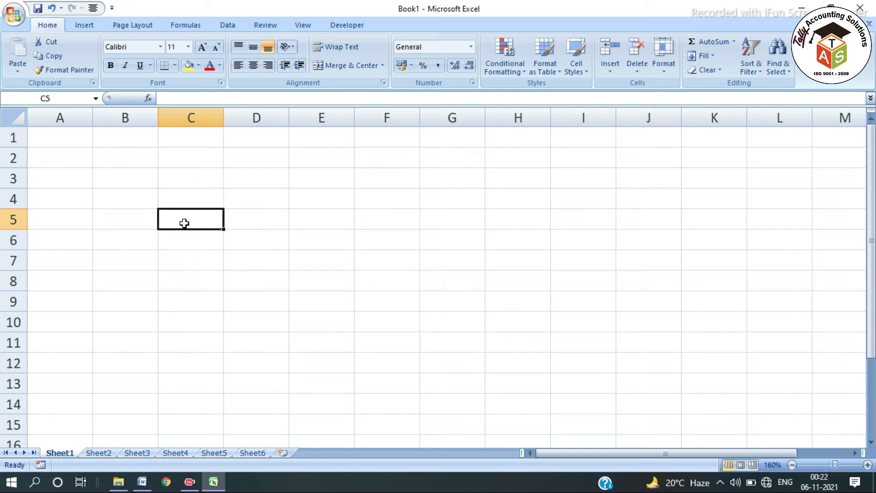
pyautogui.click(142, 217)
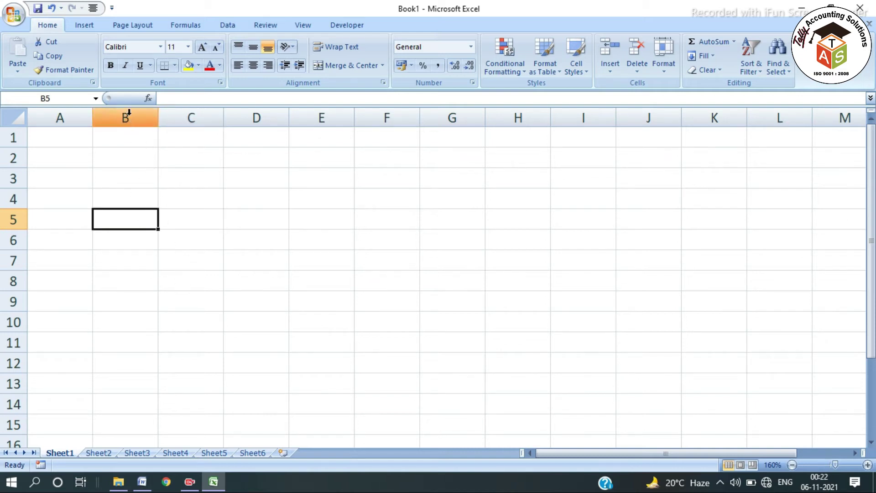
pyautogui.click(363, 251)
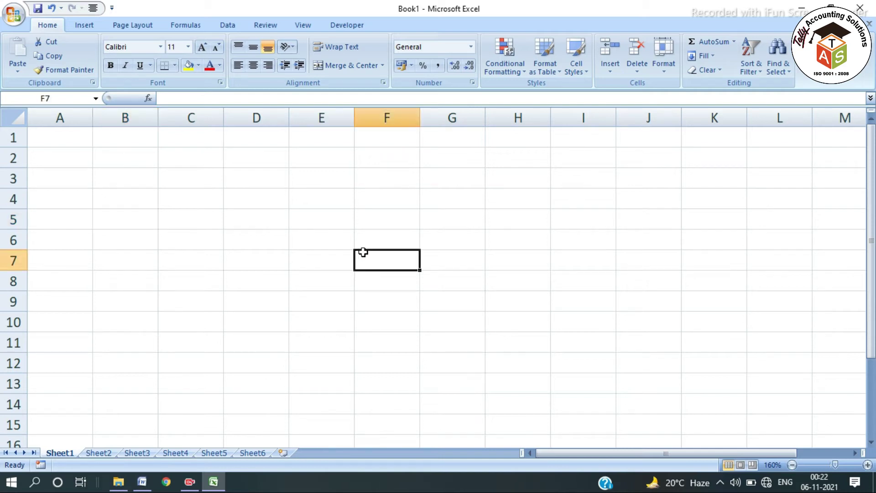
pyautogui.click(216, 200)
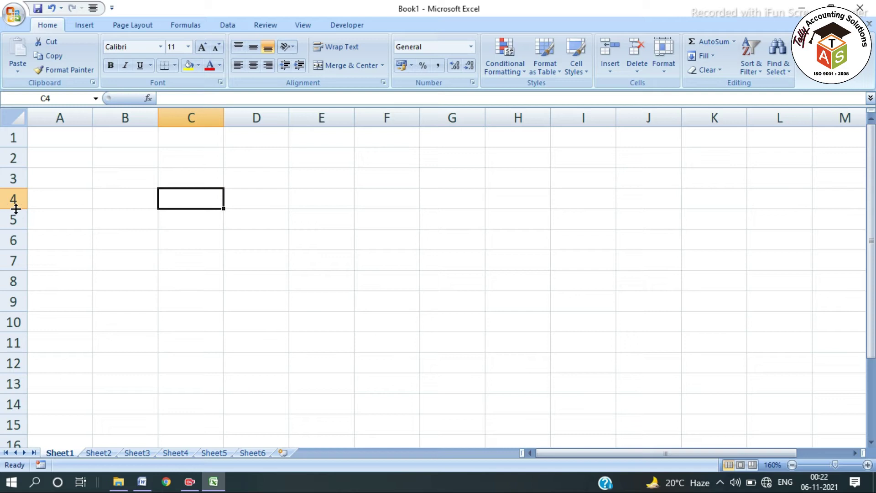
pyautogui.click(150, 261)
pyautogui.click(240, 219)
pyautogui.click(245, 285)
pyautogui.click(273, 238)
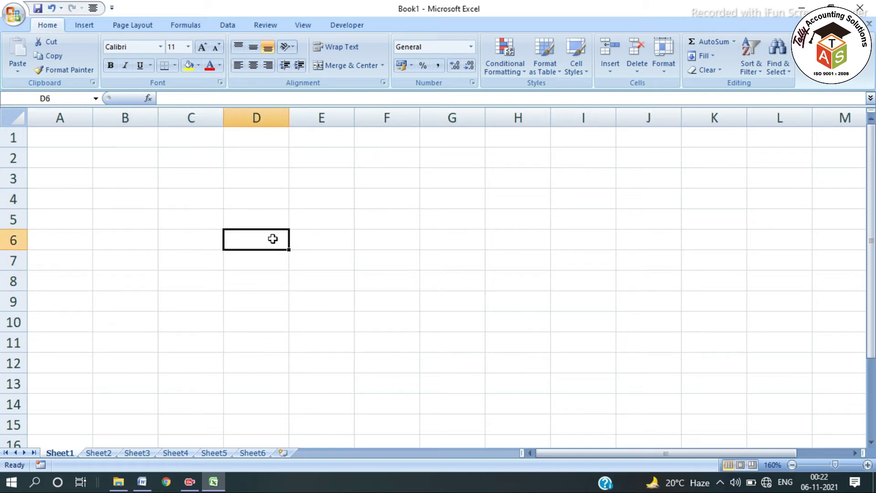
# - Set the paper size of Sheet1 to A4
pyautogui.click(190, 182)
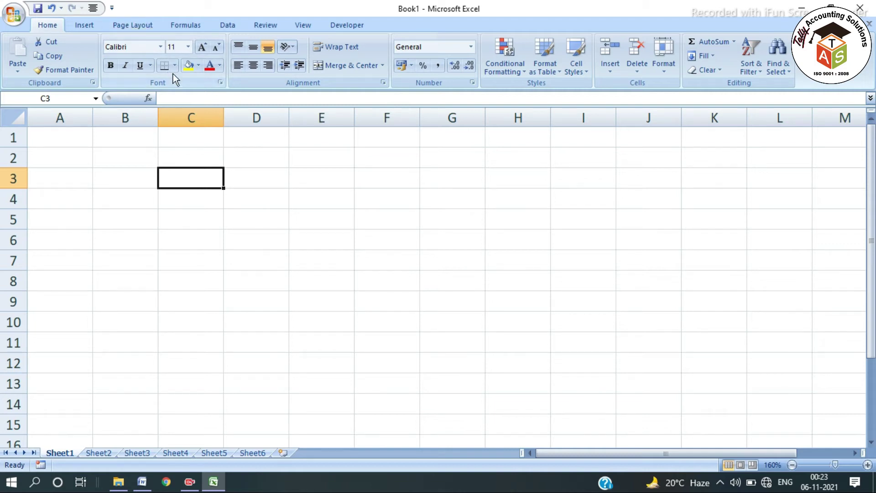
pyautogui.click(128, 26)
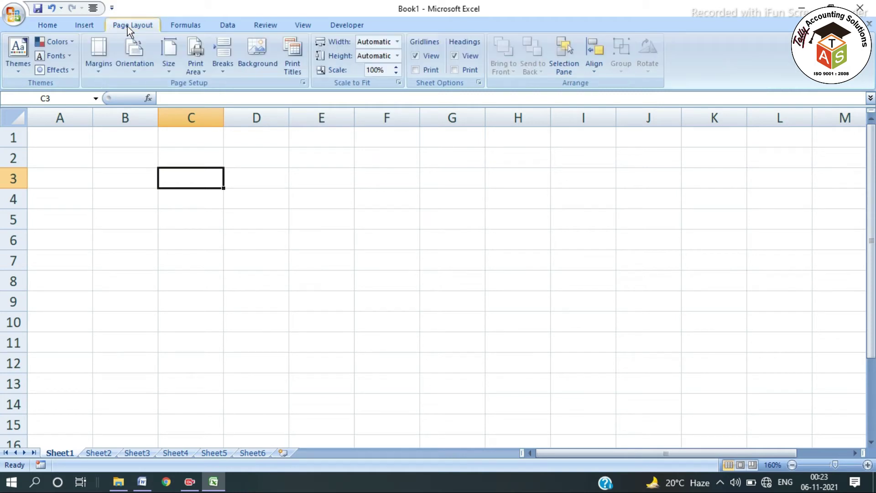
pyautogui.click(164, 65)
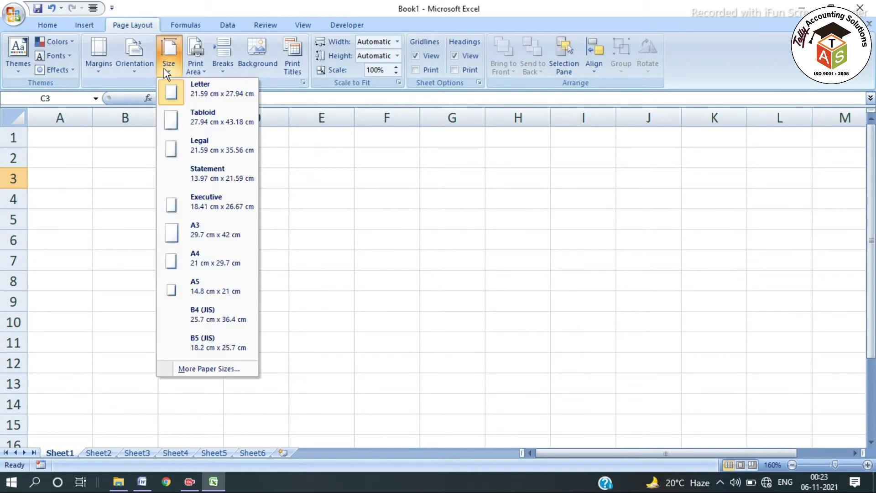
pyautogui.click(196, 247)
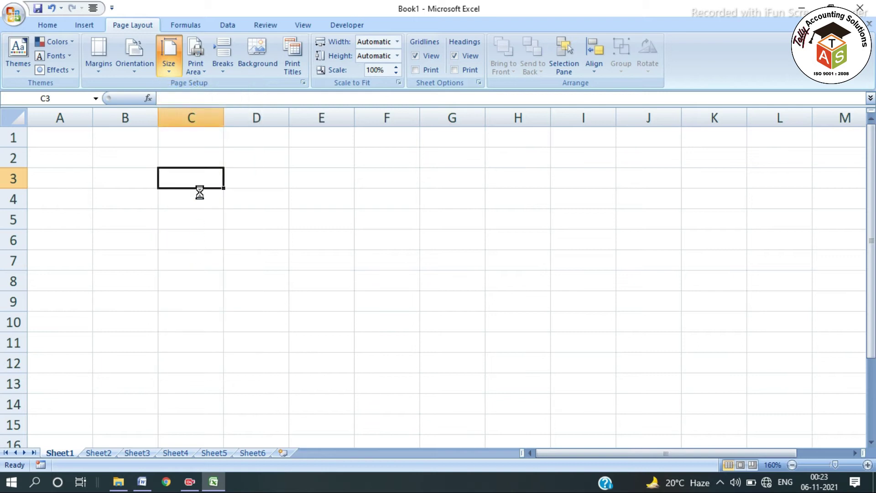
pyautogui.click(173, 72)
pyautogui.click(204, 272)
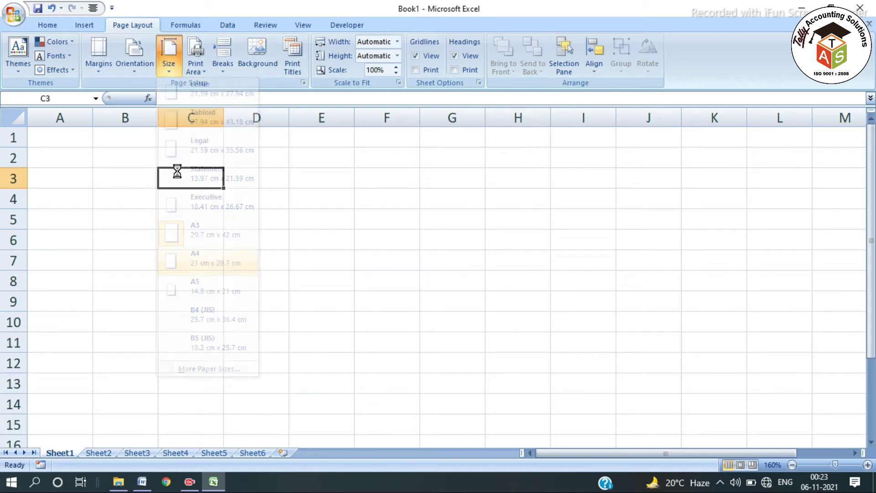
# - Set the page to portrait orientation with narrow margins, and check where the page ends on the sheet
pyautogui.click(140, 69)
pyautogui.click(149, 87)
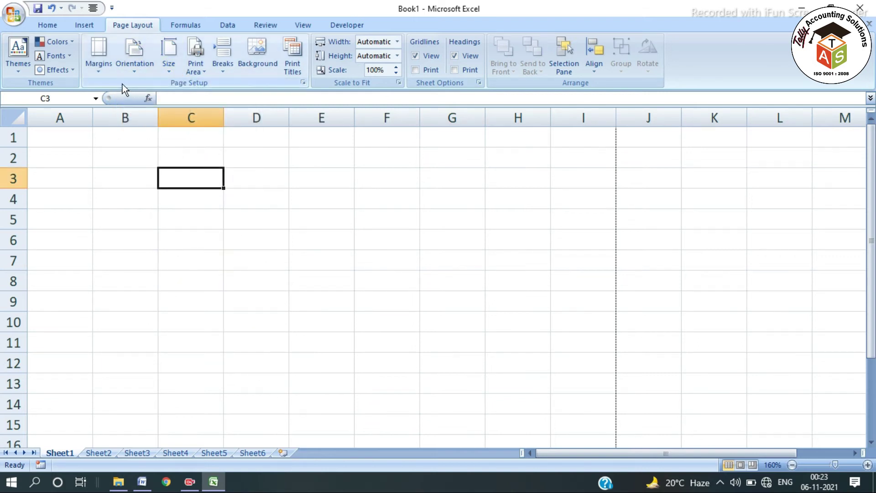
pyautogui.click(95, 62)
pyautogui.click(125, 236)
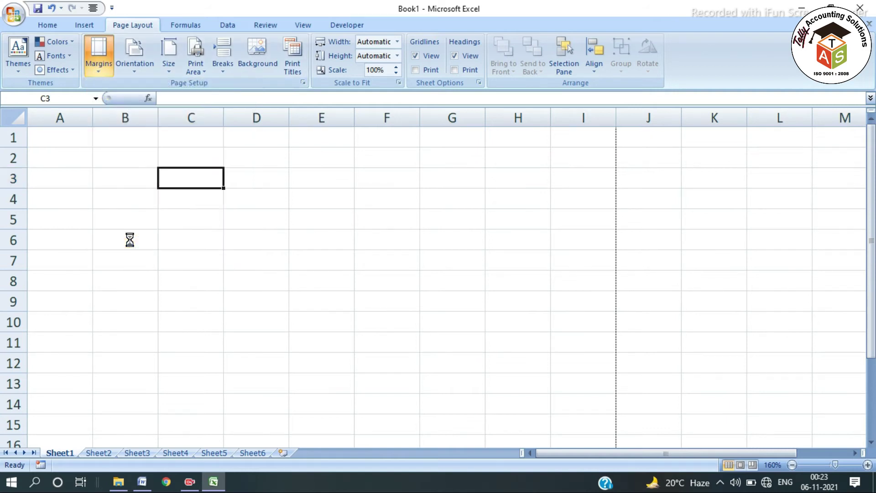
pyautogui.scroll(-15, 356, 225)
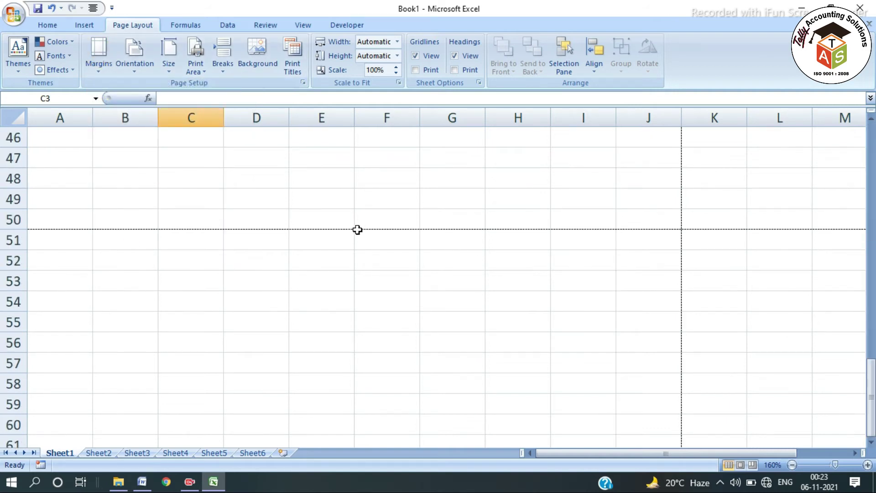
pyautogui.scroll(15, 362, 232)
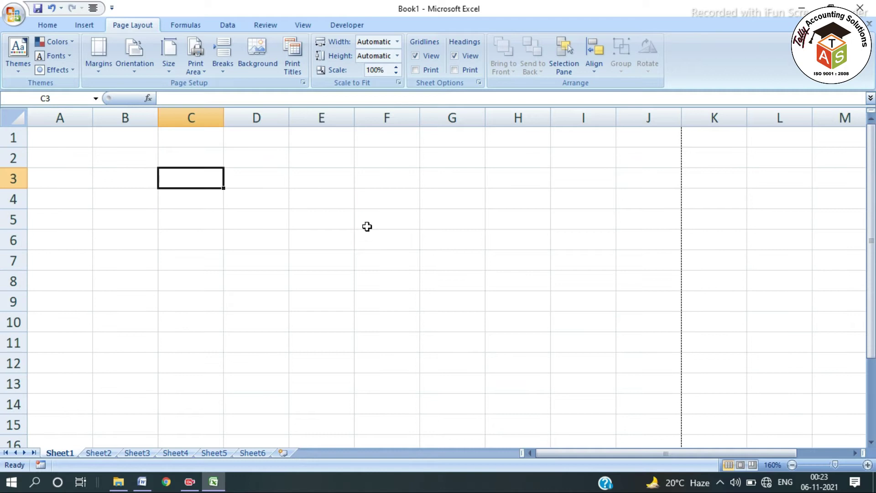
pyautogui.keyDown('ctrl'); pyautogui.scroll(-1, 367, 226); pyautogui.keyUp('ctrl')
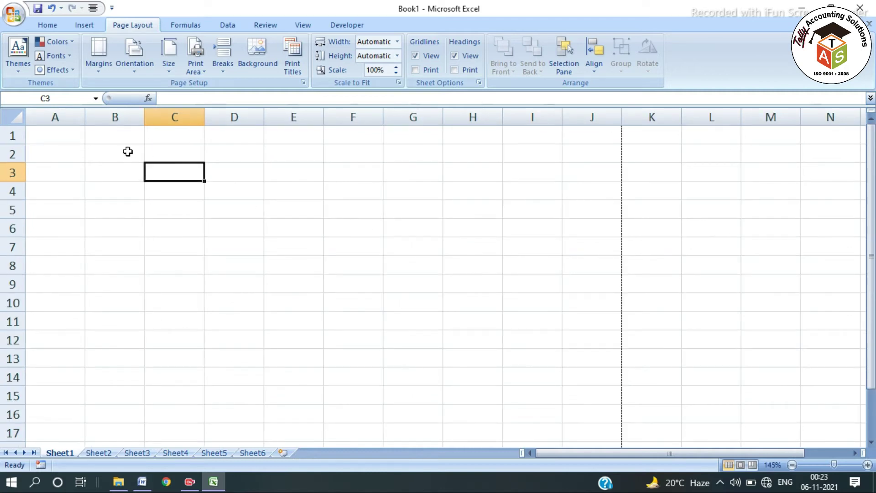
pyautogui.keyDown('ctrl'); pyautogui.scroll(2, 452, 295); pyautogui.keyUp('ctrl')
pyautogui.keyDown('ctrl'); pyautogui.scroll(-3, 452, 295); pyautogui.keyUp('ctrl')
pyautogui.keyDown('ctrl'); pyautogui.scroll(6, 448, 297); pyautogui.keyUp('ctrl')
pyautogui.keyDown('ctrl'); pyautogui.scroll(-3, 447, 296); pyautogui.keyUp('ctrl')
pyautogui.click(133, 192)
pyautogui.click(490, 256)
pyautogui.keyDown('ctrl'); pyautogui.scroll(-2, 410, 230); pyautogui.keyUp('ctrl')
pyautogui.keyDown('ctrl'); pyautogui.scroll(2, 412, 233); pyautogui.keyUp('ctrl')
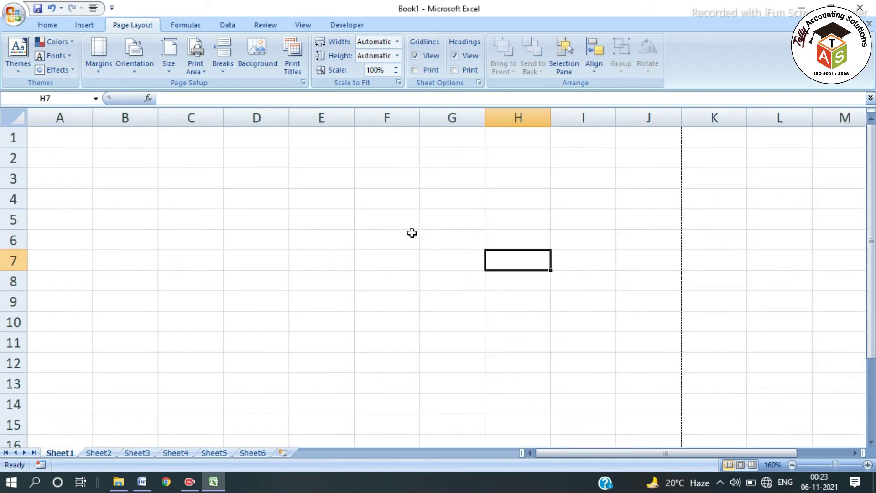
# - Frame the whole printable page area, A1:J50, with outside borders
pyautogui.moveTo(84, 146); pyautogui.dragTo(659, 179)
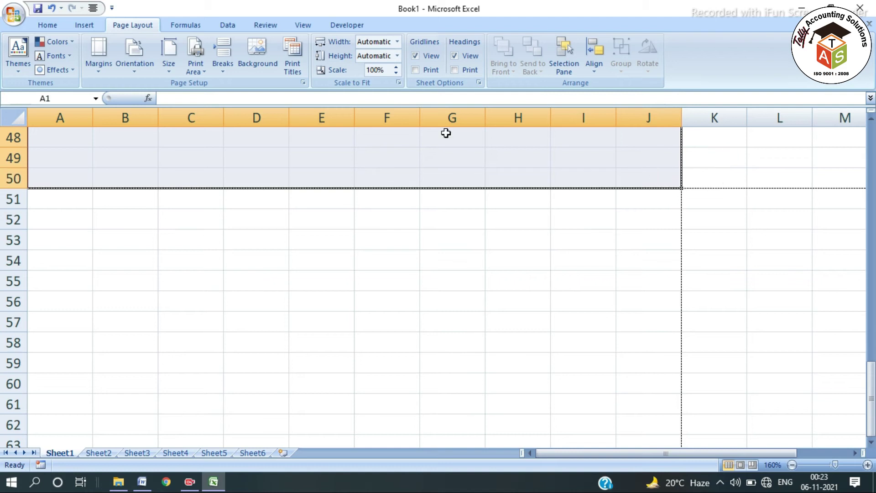
pyautogui.click(38, 24)
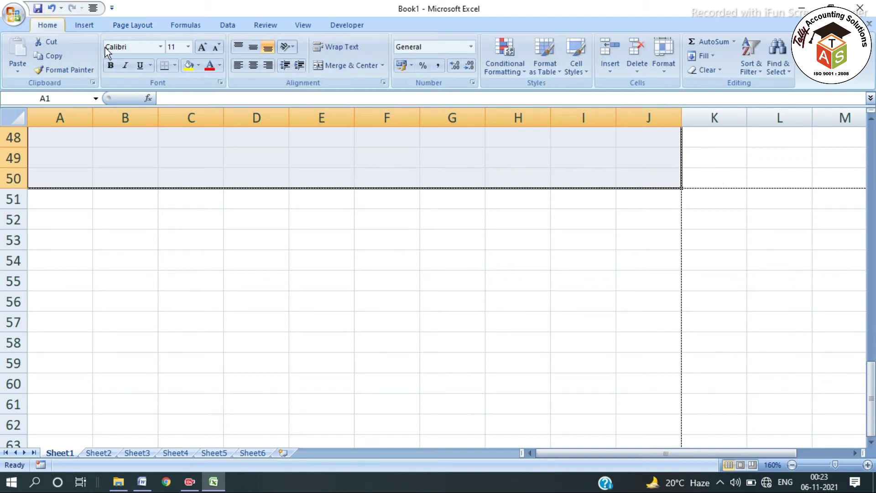
pyautogui.click(176, 66)
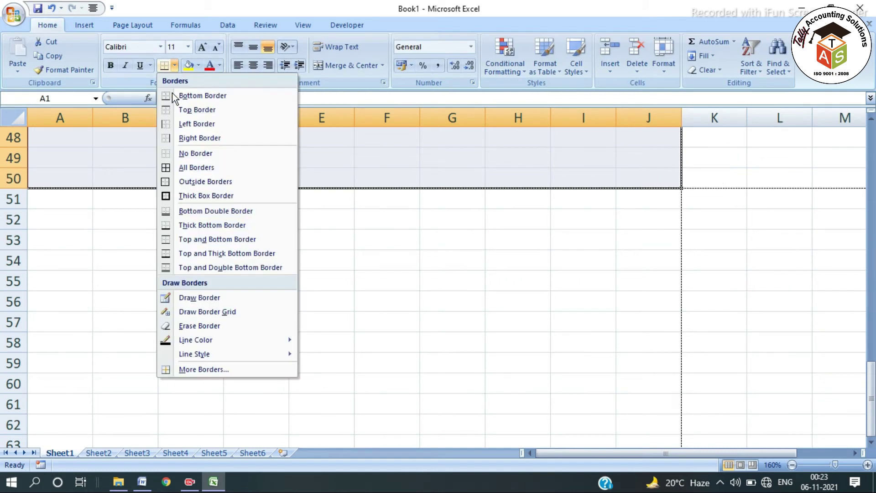
pyautogui.click(180, 182)
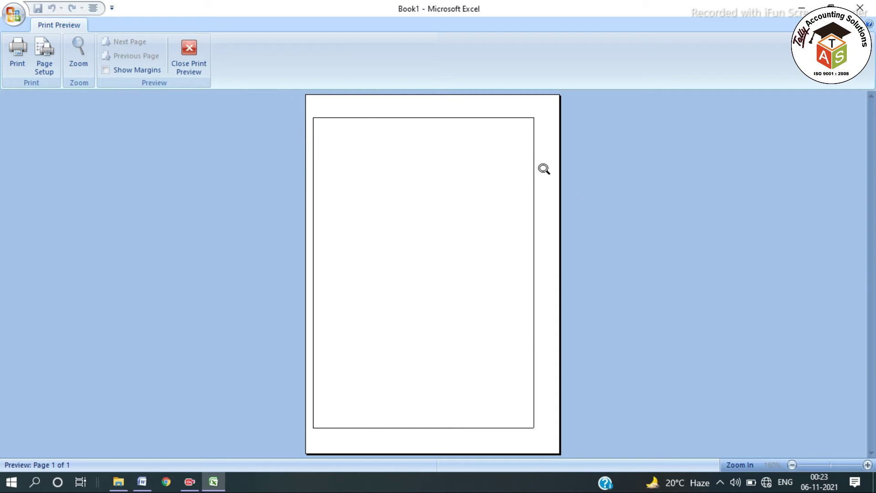
# - Using the margin guides in the print preview, widen column E until the page frame nearly reaches the right margin, and close the preview
pyautogui.click(130, 71)
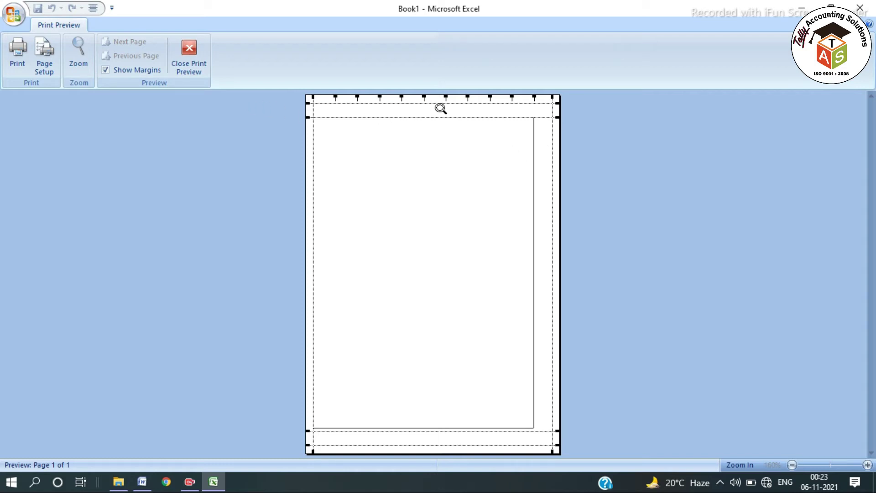
pyautogui.moveTo(427, 97); pyautogui.dragTo(439, 97)
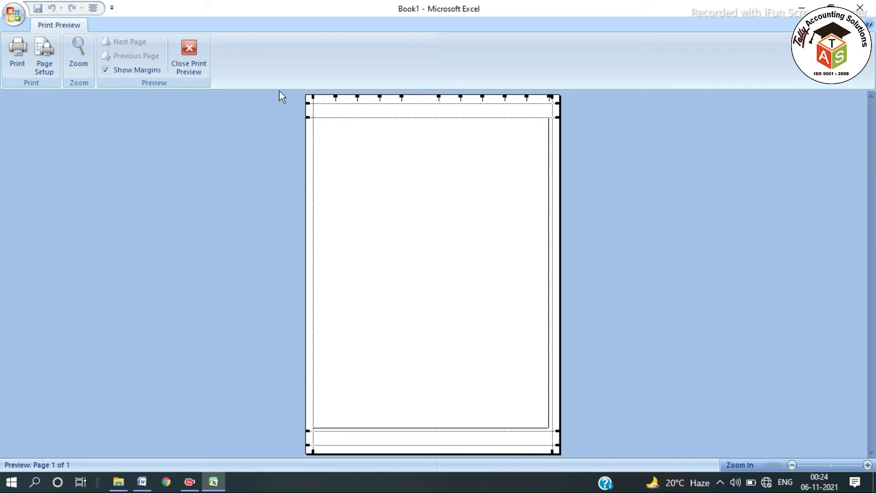
pyautogui.click(129, 71)
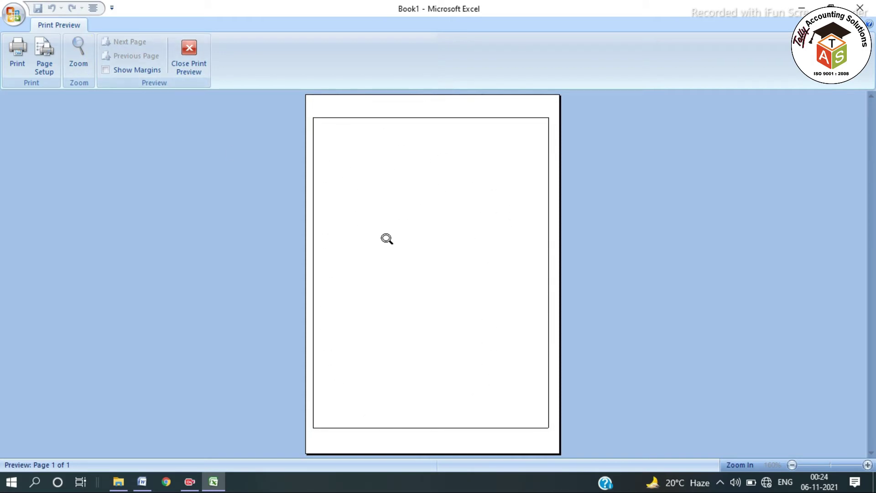
pyautogui.press('Escape')
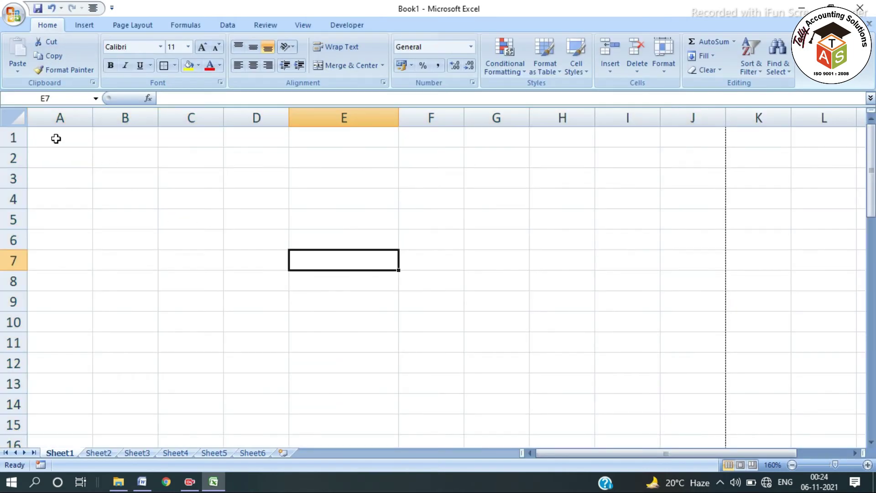
# - Merge and center A1:J10 as an outlined header block, and check it in the print preview
pyautogui.moveTo(56, 138); pyautogui.dragTo(670, 310)
pyautogui.click(342, 65)
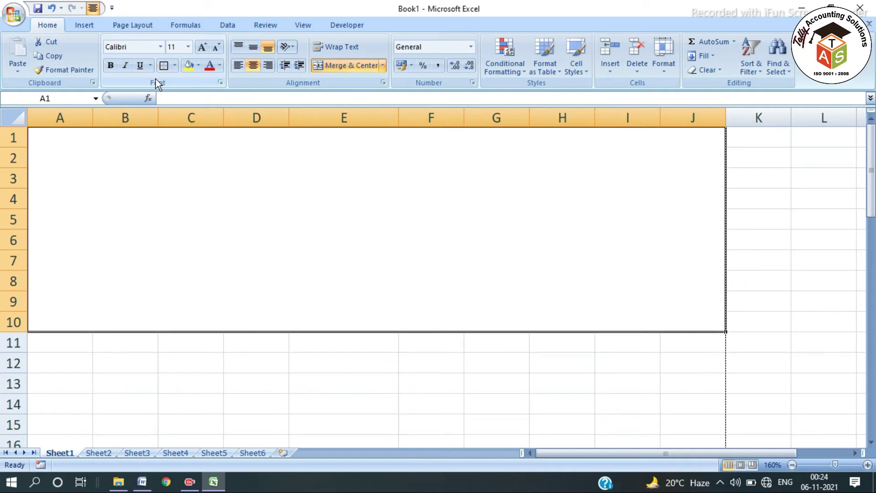
pyautogui.hotkey('ctrl', 'F2')
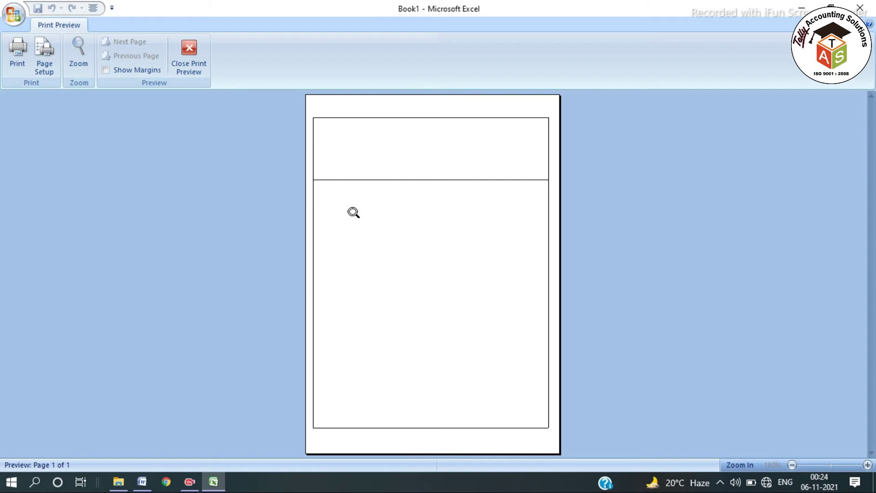
pyautogui.press('Escape')
# - Merge and center A11:F19 below the header block, and give it outside borders
pyautogui.scroll(-3, 305, 274)
pyautogui.scroll(3, 306, 269)
pyautogui.scroll(-2, 307, 269)
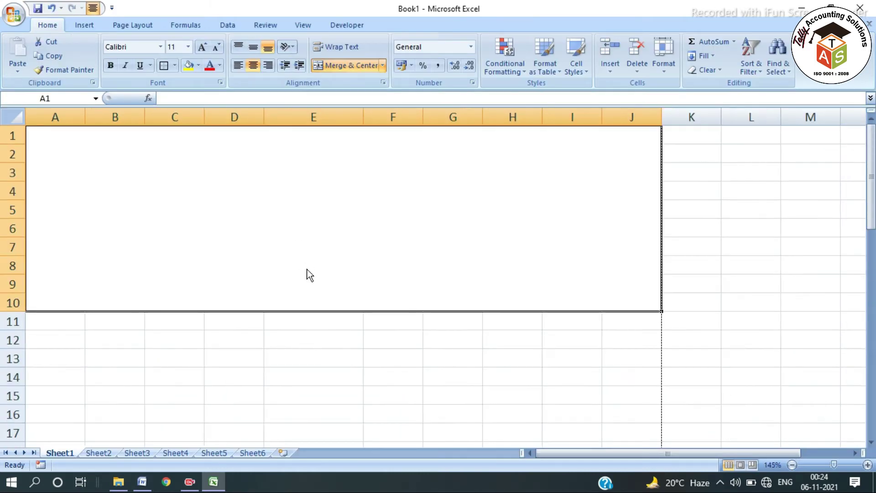
pyautogui.click(349, 299)
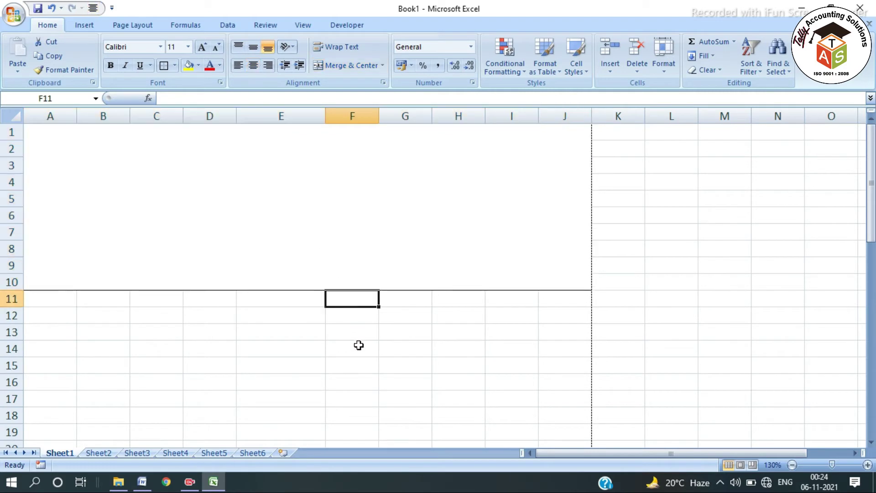
pyautogui.click(357, 348)
pyautogui.scroll(-3, 266, 248)
pyautogui.moveTo(68, 153); pyautogui.dragTo(365, 279)
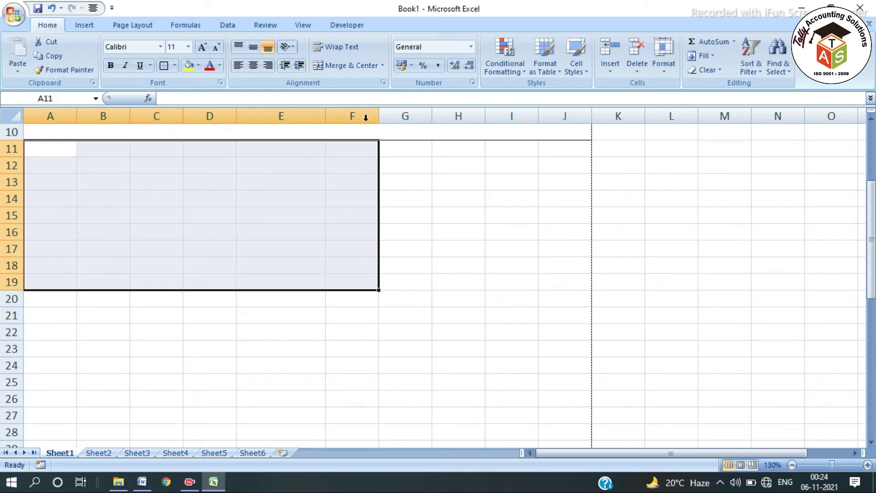
pyautogui.click(340, 65)
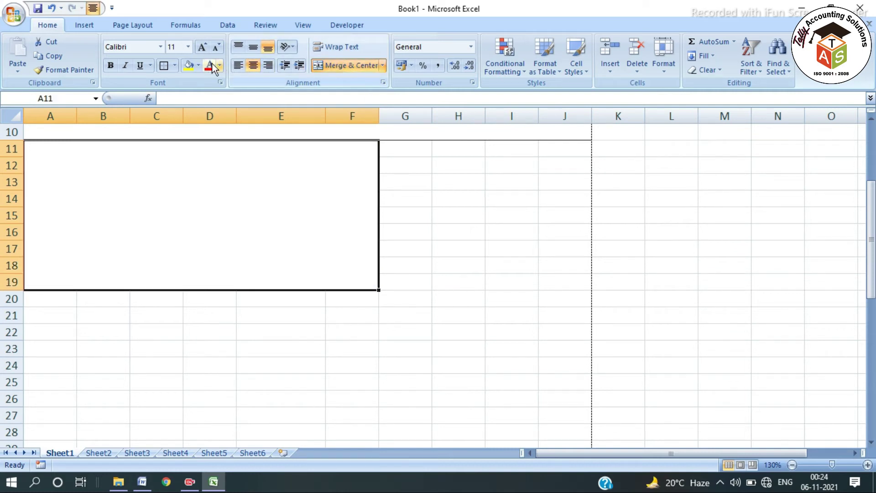
pyautogui.click(160, 64)
# - Add outside borders to G11:J14 and to G15:J18 beside the merged block
pyautogui.moveTo(401, 143); pyautogui.dragTo(579, 204)
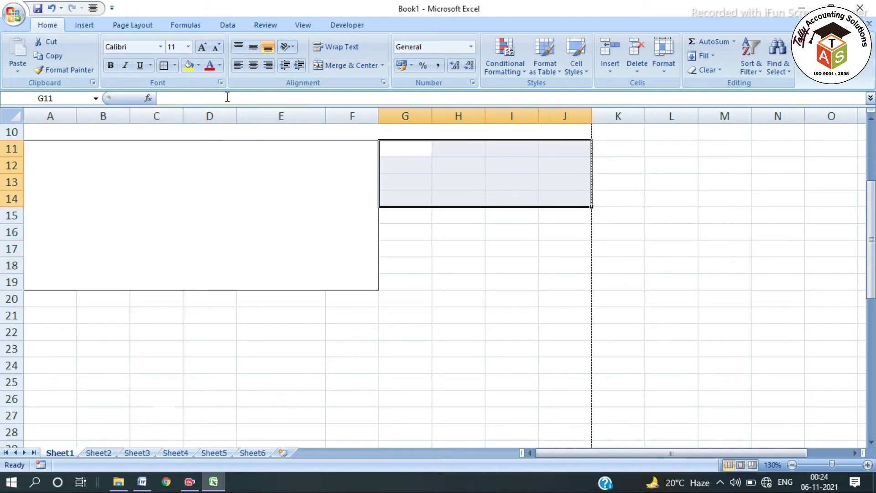
pyautogui.click(166, 64)
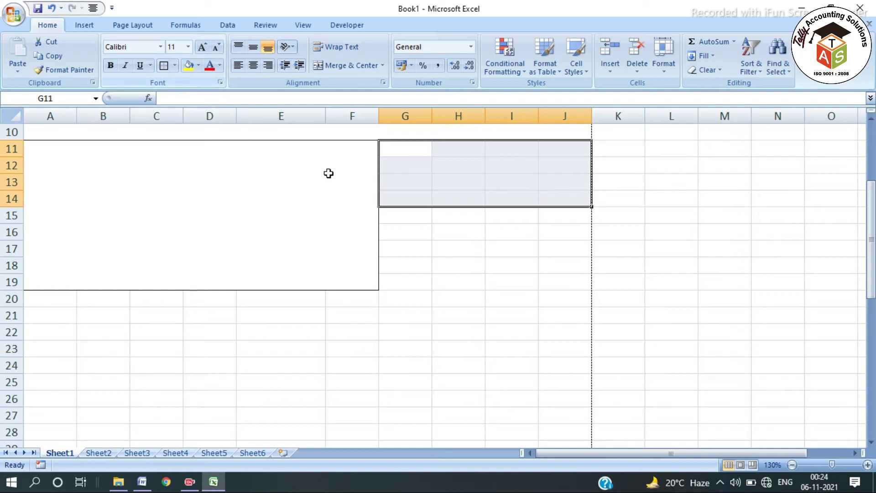
pyautogui.moveTo(390, 213); pyautogui.dragTo(546, 258)
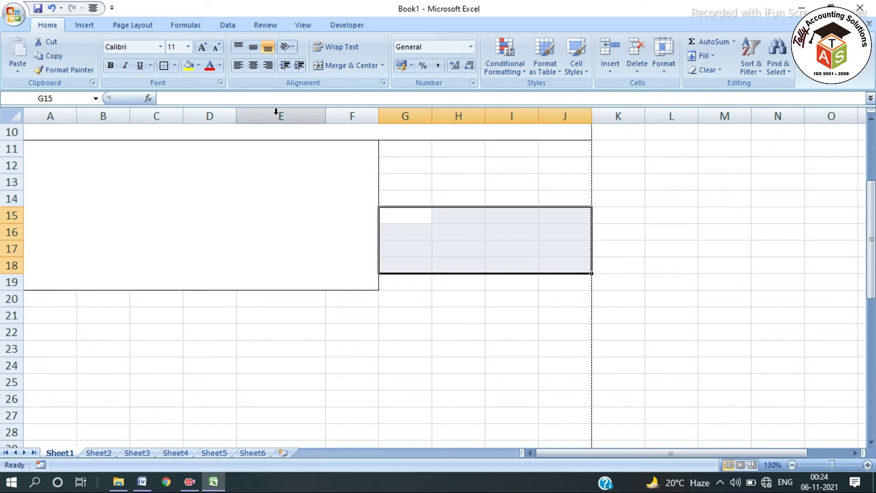
pyautogui.click(166, 67)
pyautogui.click(373, 294)
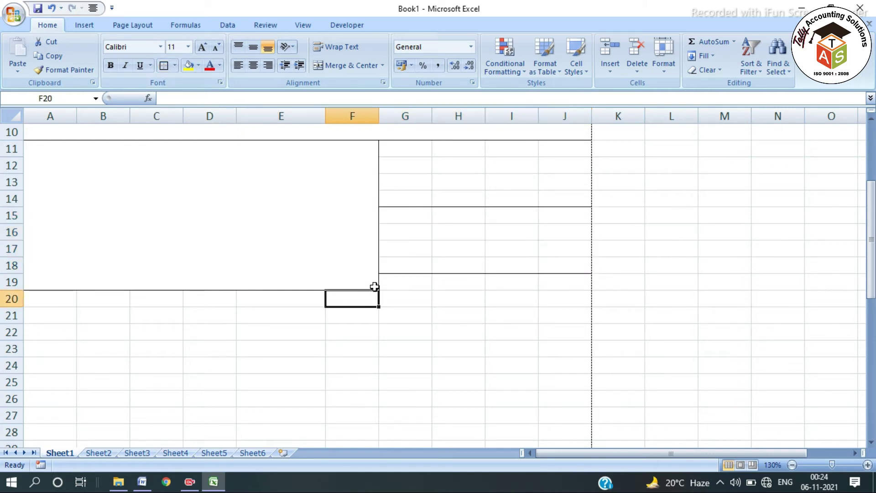
pyautogui.click(395, 315)
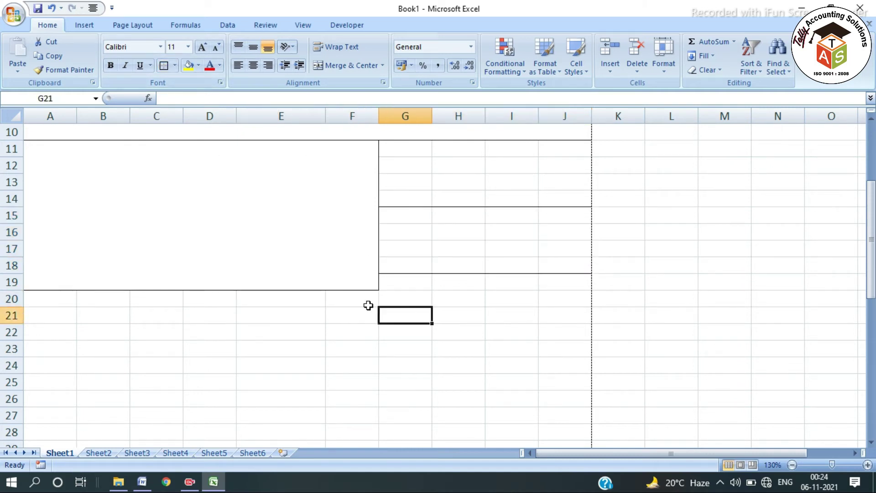
# - Delete row 19 so that the merged block ends level with the two bordered boxes beside it
pyautogui.click(11, 281)
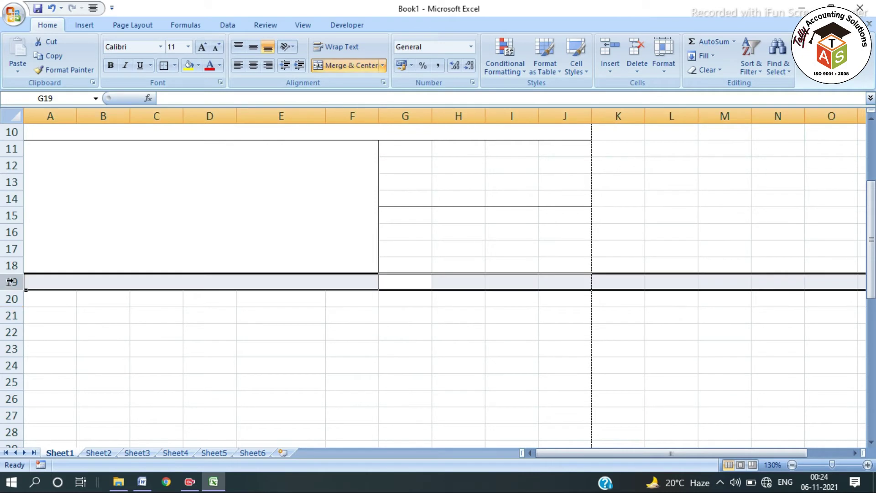
pyautogui.rightClick(11, 281)
pyautogui.click(42, 359)
pyautogui.click(178, 360)
pyautogui.click(360, 380)
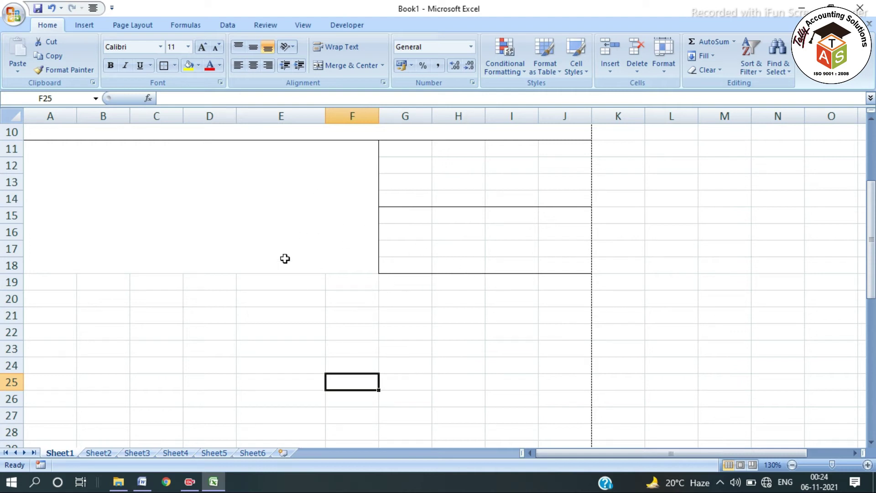
# - Reapply outside borders to the merged block A11:F18, and check the layout in the print preview
pyautogui.click(316, 222)
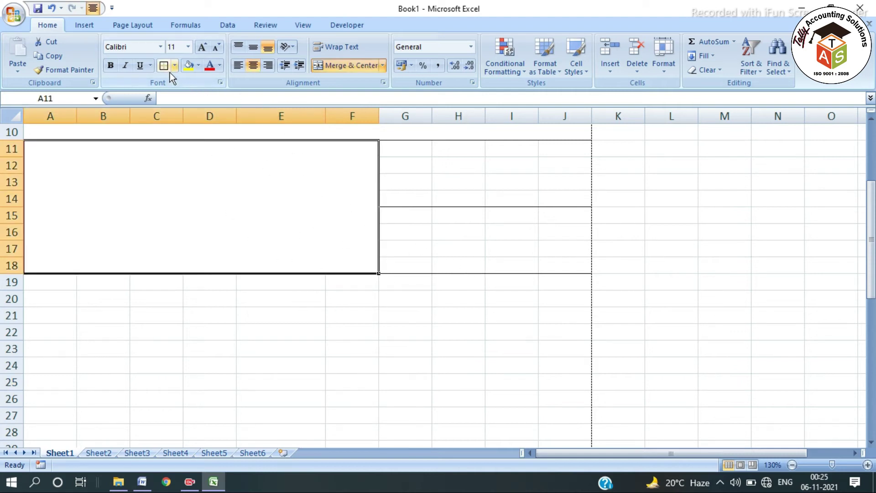
pyautogui.click(163, 69)
pyautogui.click(426, 294)
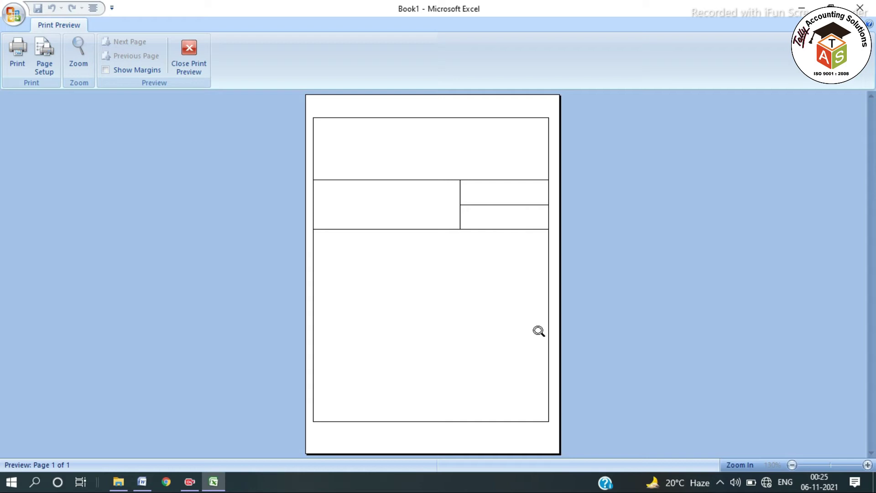
pyautogui.press('Escape')
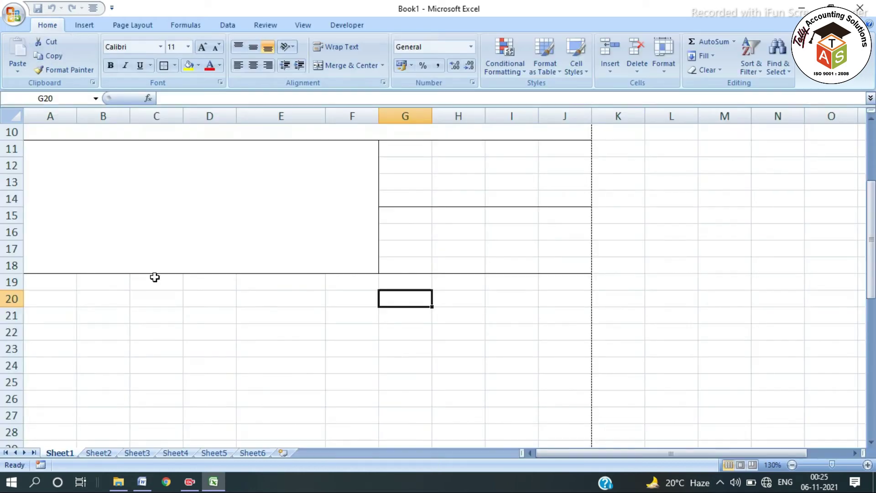
pyautogui.scroll(3, 346, 321)
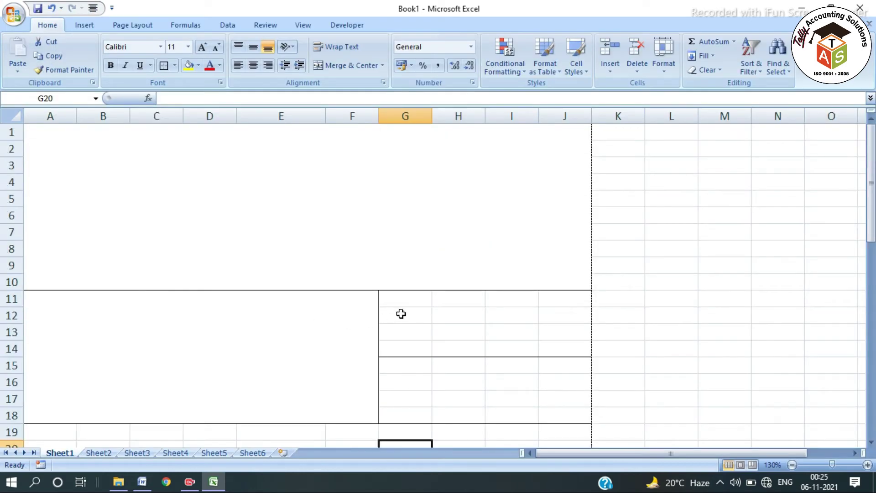
pyautogui.scroll(-3, 408, 320)
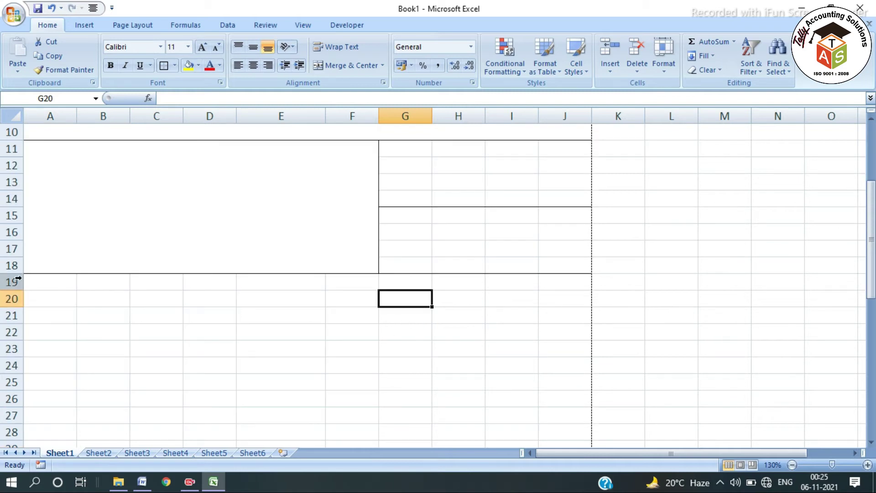
pyautogui.moveTo(47, 279); pyautogui.dragTo(565, 288)
pyautogui.click(459, 348)
pyautogui.scroll(3, 375, 259)
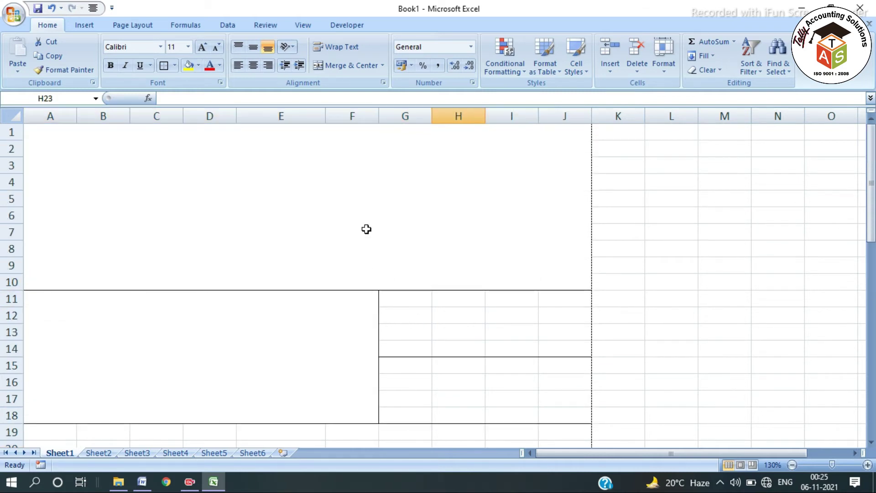
# - Insert a new column before column G and narrow it into a thin gap between the merged block and the two bordered boxes
pyautogui.rightClick(393, 117)
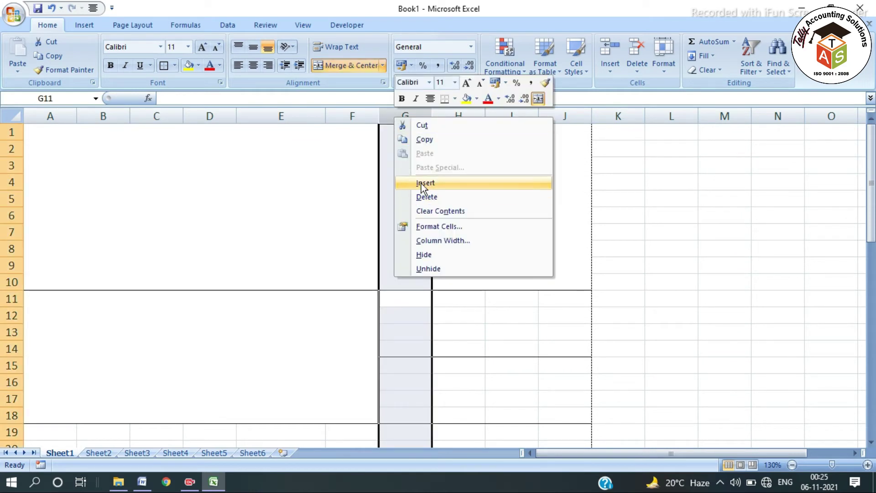
pyautogui.click(421, 183)
pyautogui.moveTo(431, 116); pyautogui.dragTo(383, 122)
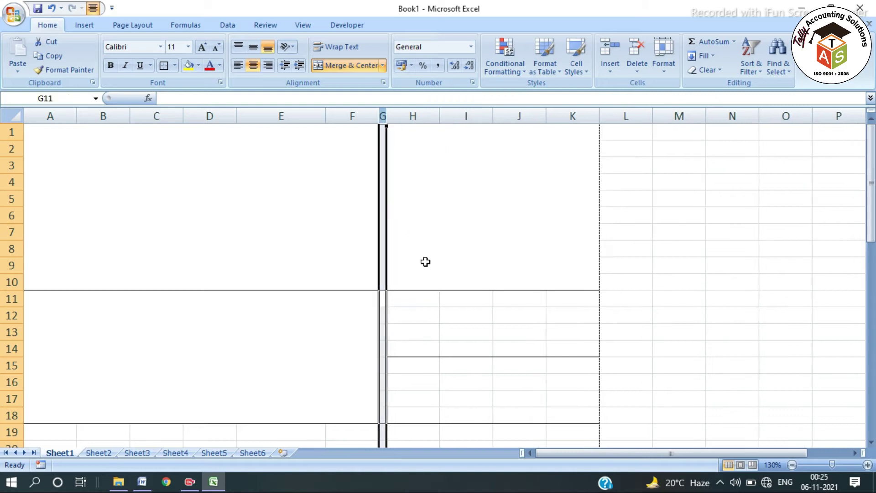
pyautogui.click(424, 260)
pyautogui.click(428, 390)
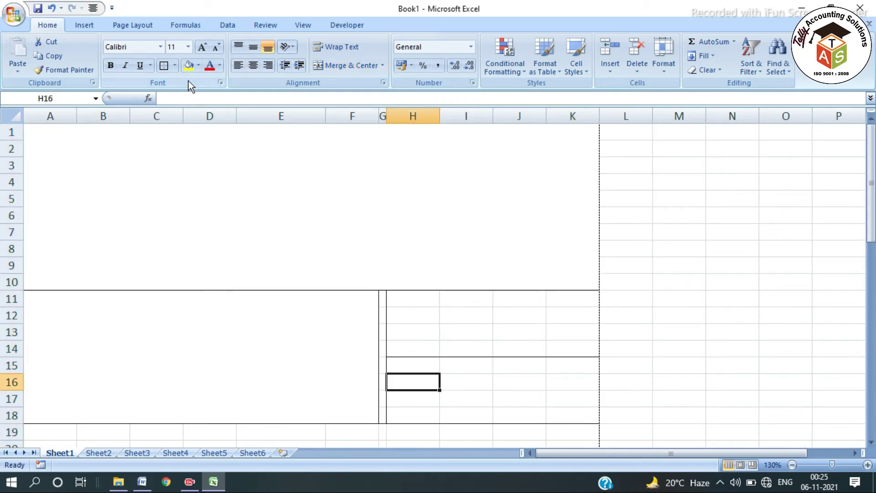
# - Erase the top and bottom border lines across the narrow column G gap at rows 11 and 18, and check the print preview
pyautogui.click(175, 65)
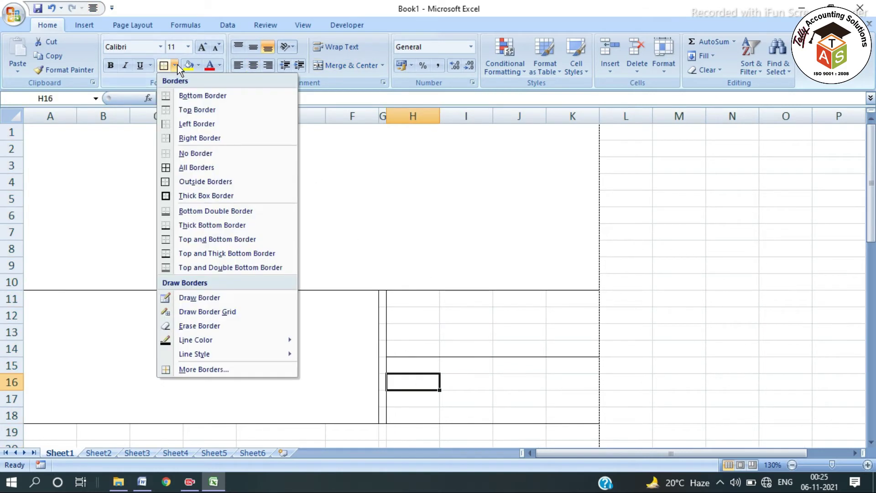
pyautogui.click(185, 326)
pyautogui.click(383, 290)
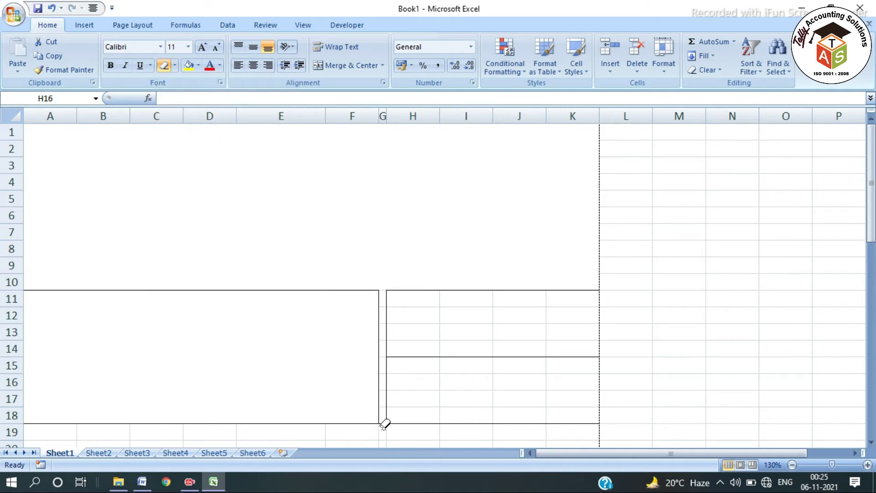
pyautogui.click(175, 65)
pyautogui.click(200, 325)
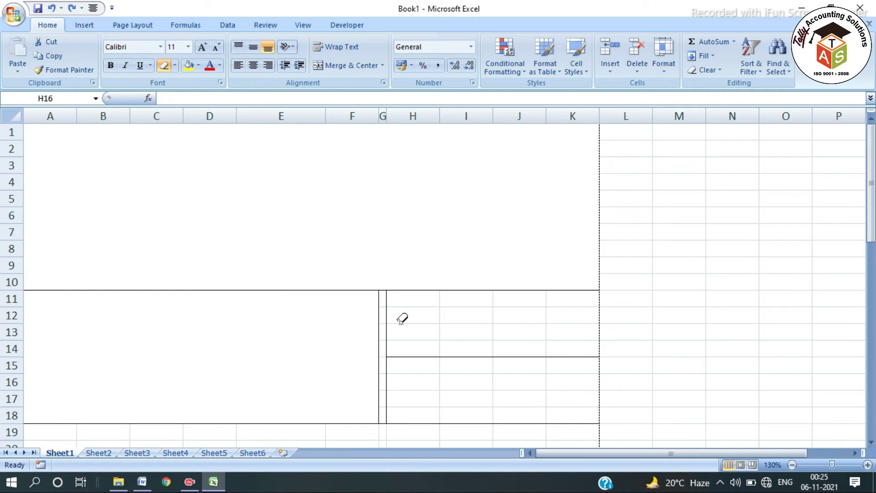
pyautogui.moveTo(383, 290); pyautogui.dragTo(376, 399)
pyautogui.click(383, 288)
pyautogui.hotkey('ctrl', 'F2')
pyautogui.press('Escape')
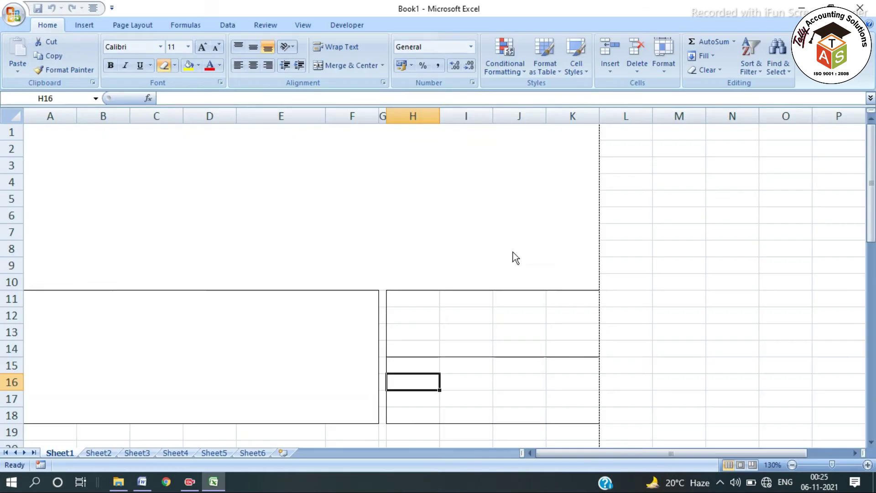
# - Apply all borders to A20:K20 below a thinned row 19, and check the page in the print preview
pyautogui.scroll(-3, 118, 315)
pyautogui.moveTo(12, 290); pyautogui.dragTo(567, 297)
pyautogui.click(153, 330)
pyautogui.click(175, 66)
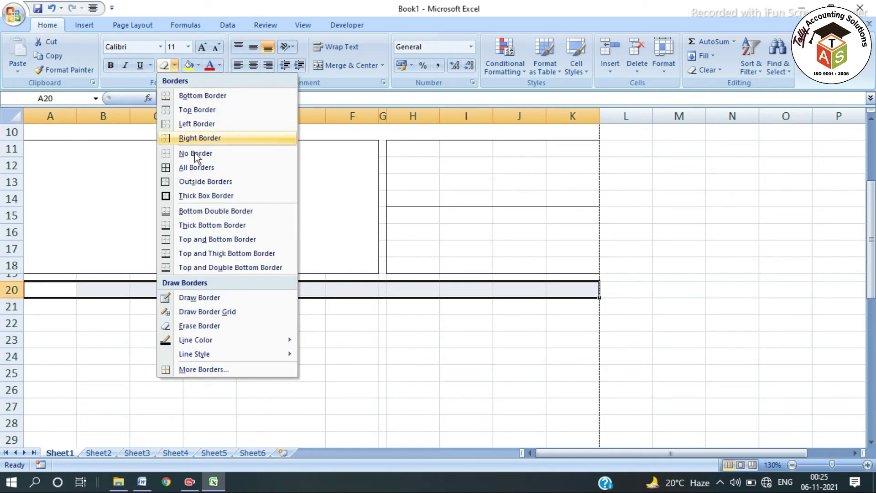
pyautogui.click(178, 169)
pyautogui.click(162, 350)
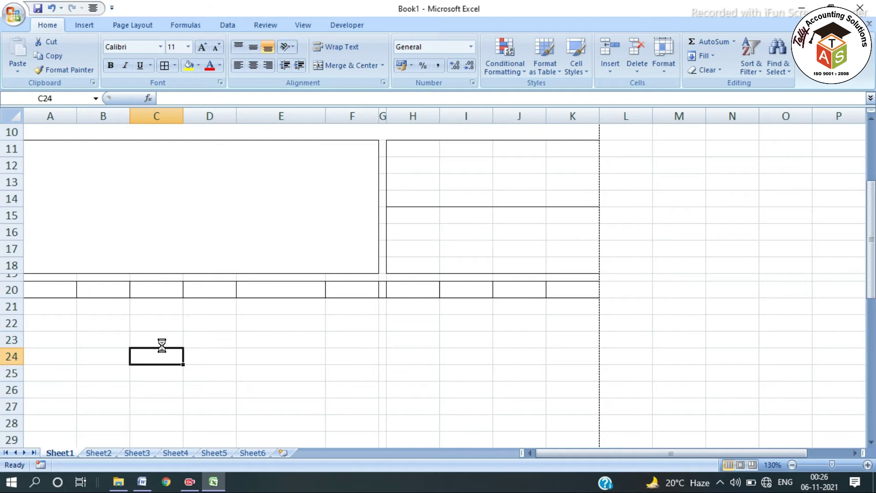
pyautogui.hotkey('ctrl', 'F2')
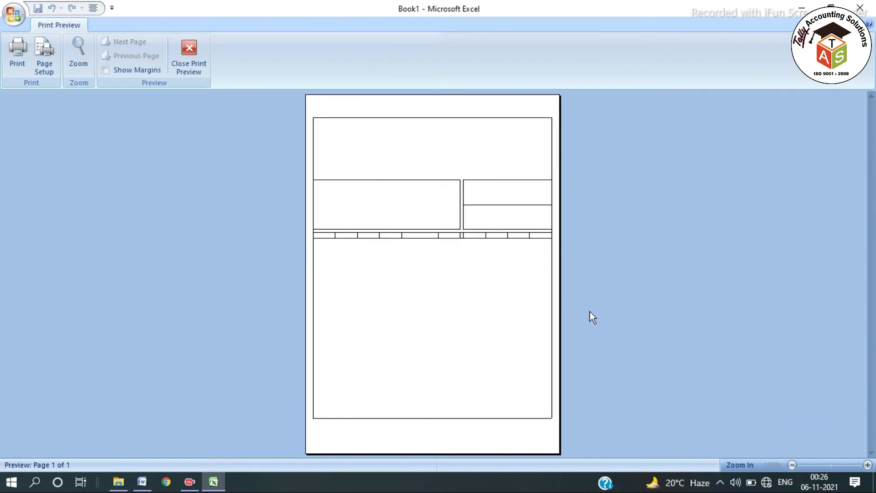
pyautogui.click(530, 274)
pyautogui.click(427, 316)
pyautogui.press('Escape')
# - Enter the item table headings SL NO. in A20 and NAME OF ITEM in B20
pyautogui.click(55, 292)
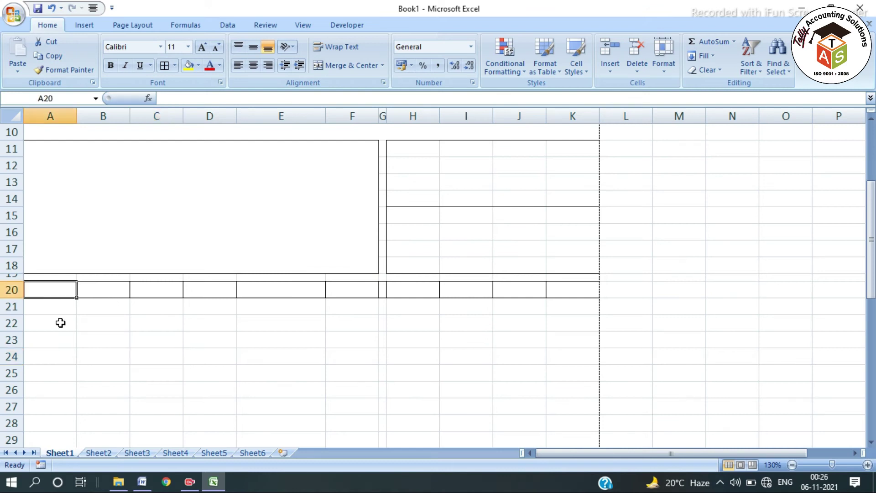
pyautogui.write('DFS')
pyautogui.press('BackSpace')
pyautogui.press('BackSpace')
pyautogui.press('BackSpace')
pyautogui.press('Escape')
pyautogui.write('SL')
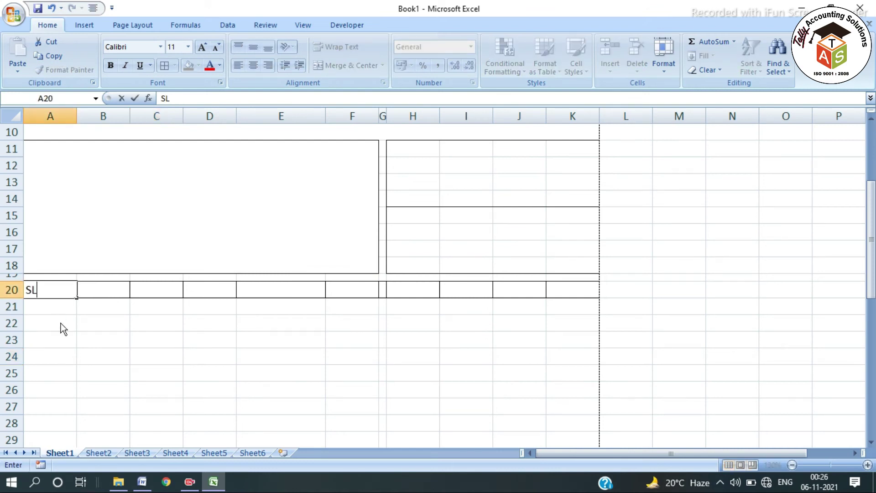
pyautogui.write(' NO.')
pyautogui.press('Tab')
pyautogui.write('NAM')
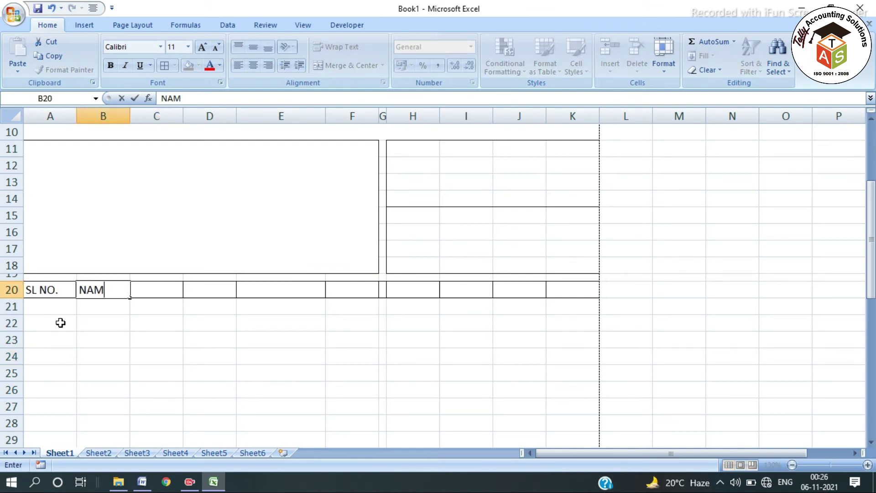
pyautogui.write('E OF ITEM')
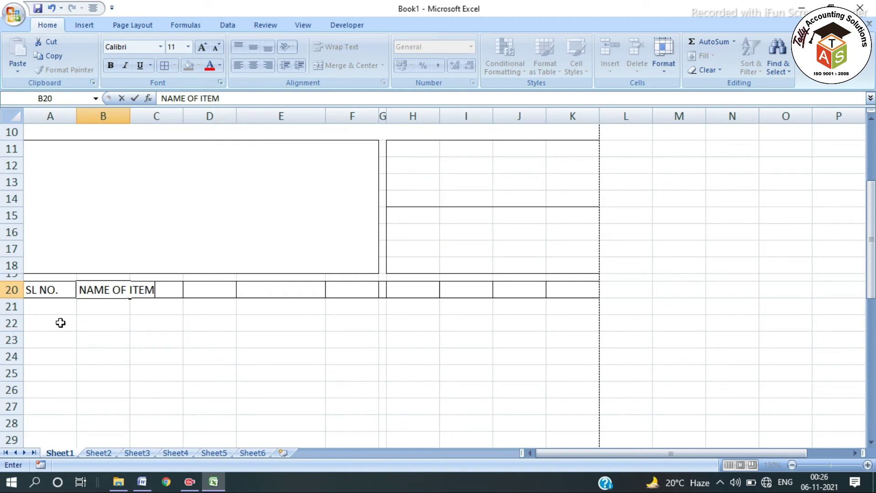
# - Enter the headings QTY., RATE, UNIT and AMOUNT in H20 to K20
pyautogui.press('Tab')
pyautogui.press('Tab')
pyautogui.press('Tab')
pyautogui.press('Tab')
pyautogui.press('Tab')
pyautogui.press('Tab')
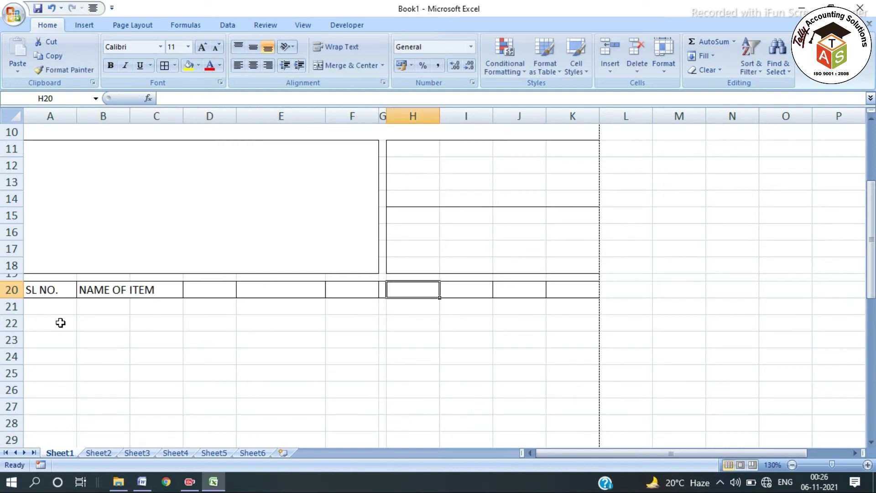
pyautogui.write('QTU')
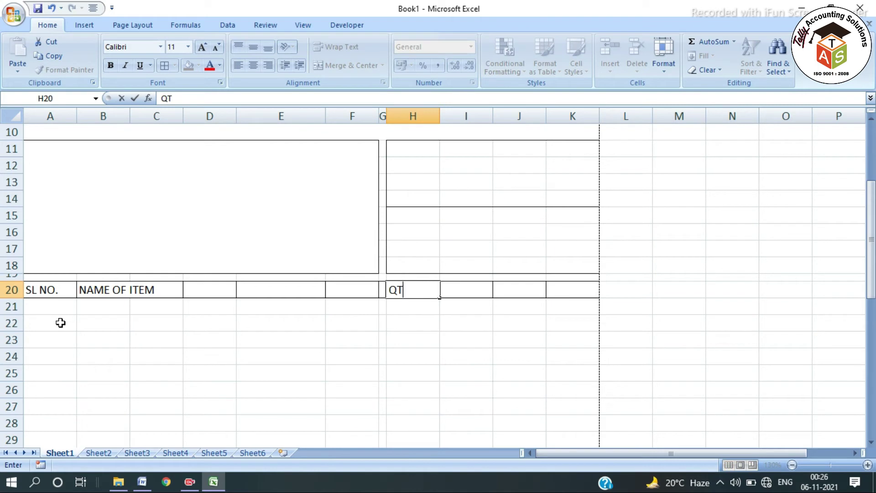
pyautogui.press('Tab')
pyautogui.write('RATE')
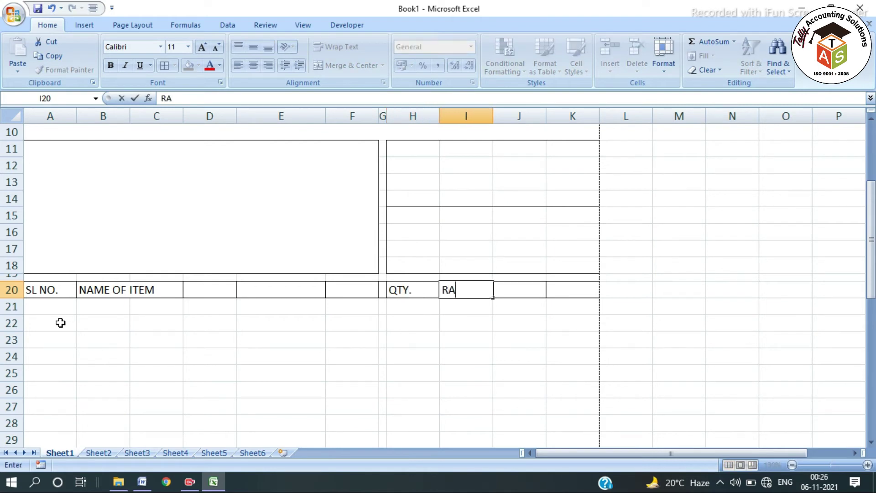
pyautogui.press('Tab')
pyautogui.write('UNIT')
pyautogui.press('Tab')
pyautogui.write('AMOUNT')
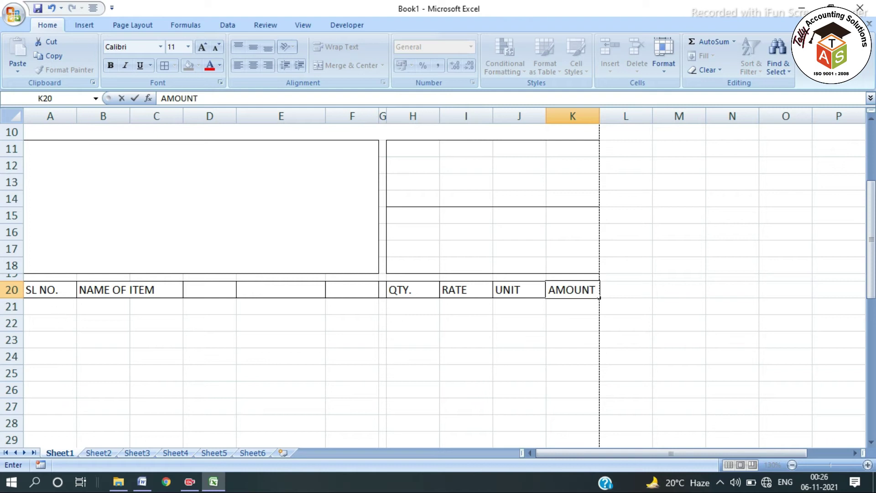
pyautogui.click(152, 395)
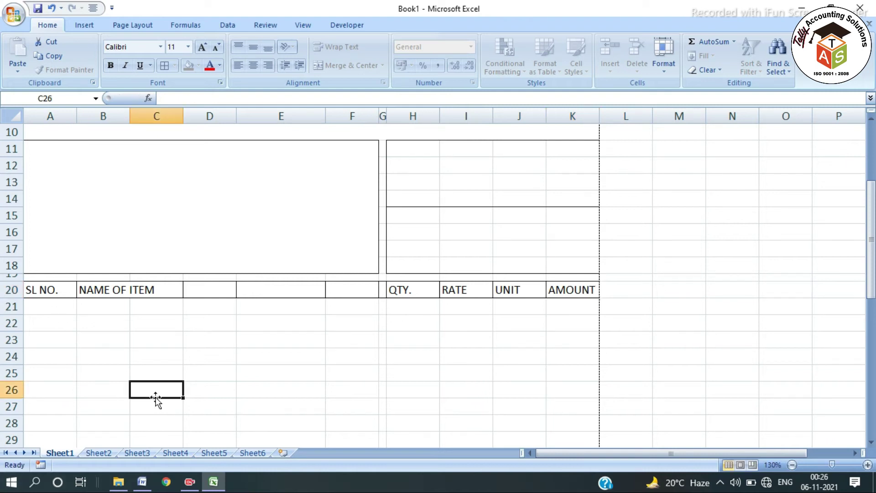
# - Merge and center the NAME OF ITEM heading across B20:G20
pyautogui.moveTo(122, 289); pyautogui.dragTo(360, 290)
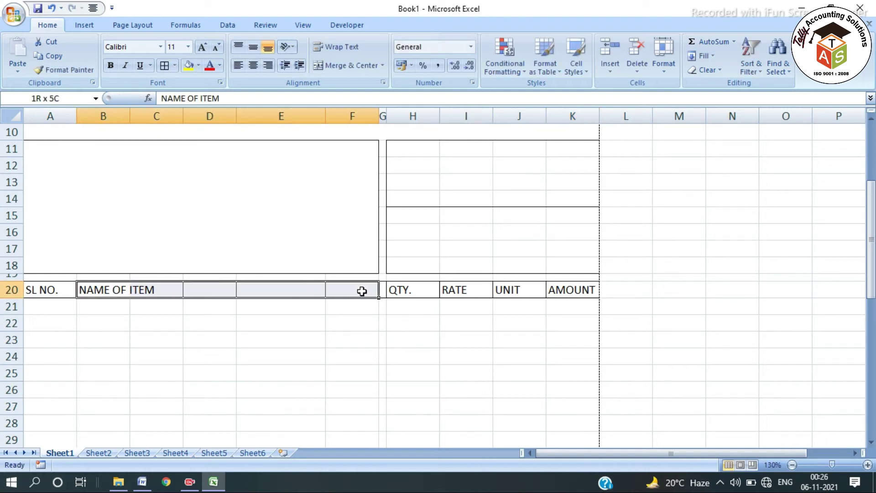
pyautogui.moveTo(91, 289); pyautogui.dragTo(383, 289)
pyautogui.click(338, 65)
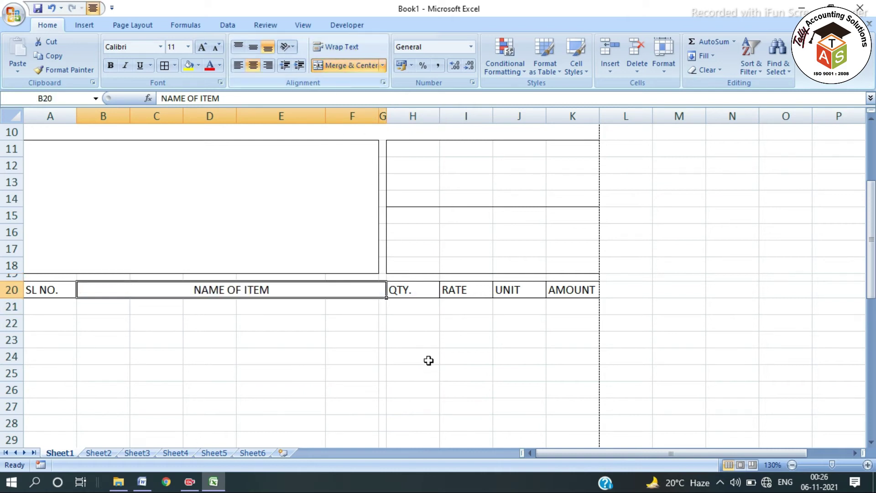
# - Narrow the UNIT column J and widen the AMOUNT column K, and check the page fit in the print preview
pyautogui.click(426, 287)
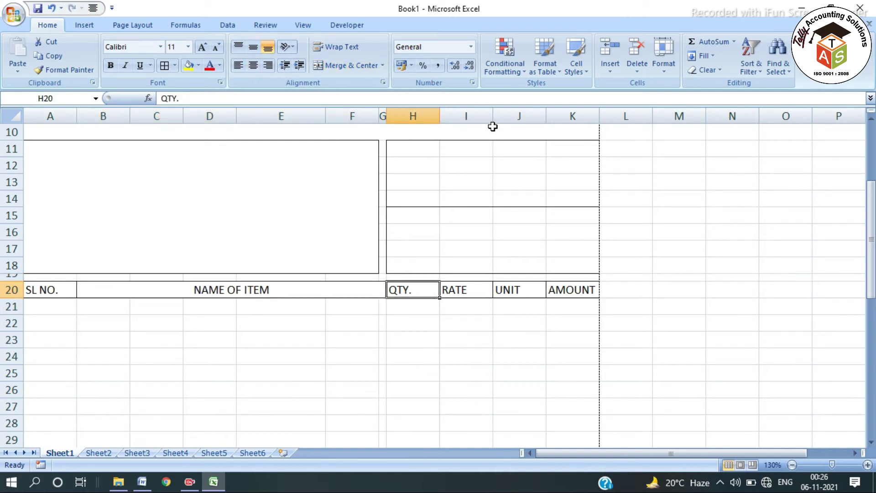
pyautogui.click(493, 126)
pyautogui.moveTo(545, 116); pyautogui.dragTo(534, 117)
pyautogui.moveTo(588, 117); pyautogui.dragTo(603, 120)
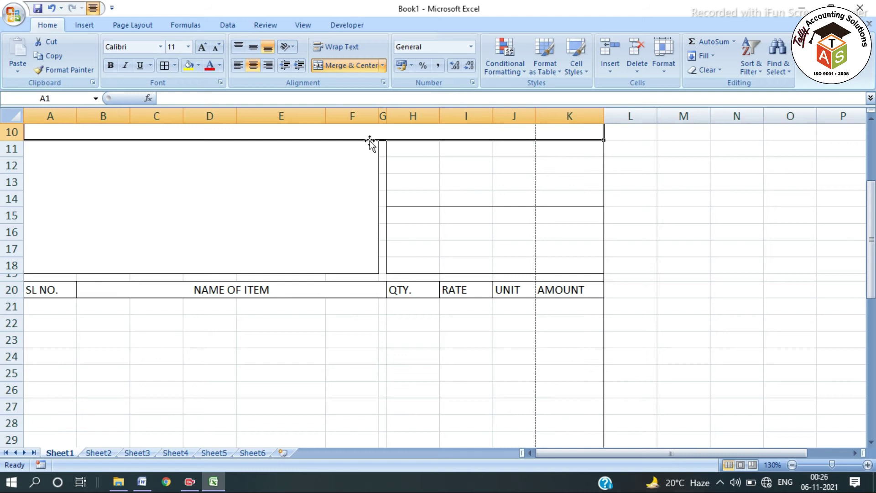
pyautogui.click(560, 290)
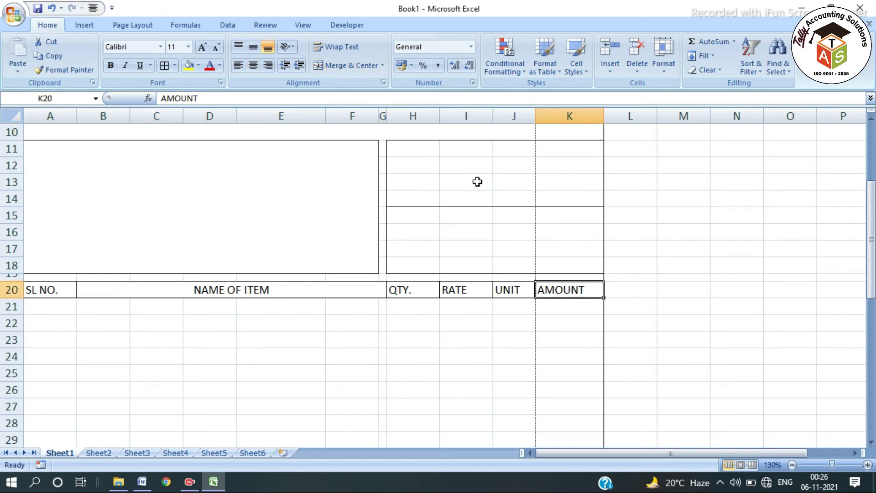
pyautogui.click(623, 198)
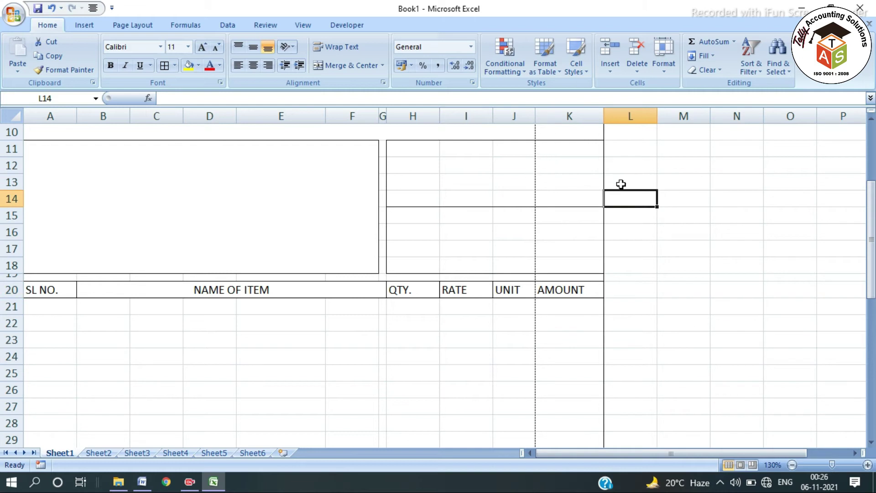
pyautogui.hotkey('ctrl', 'F2')
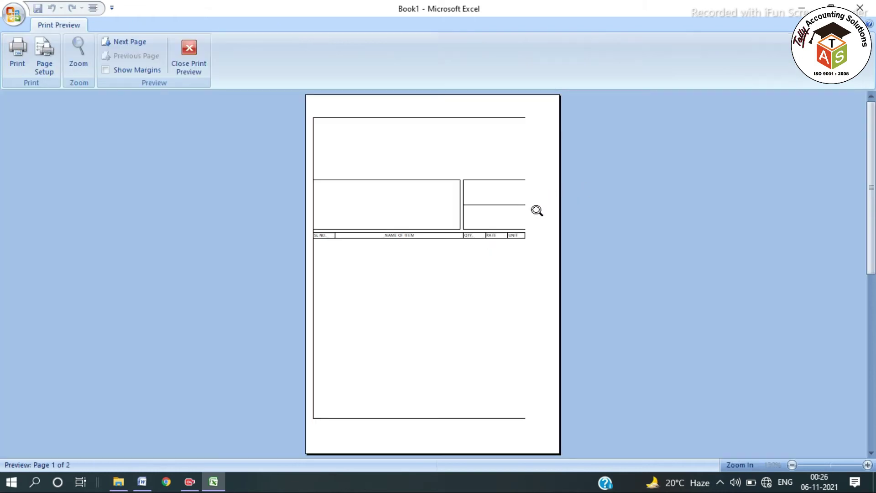
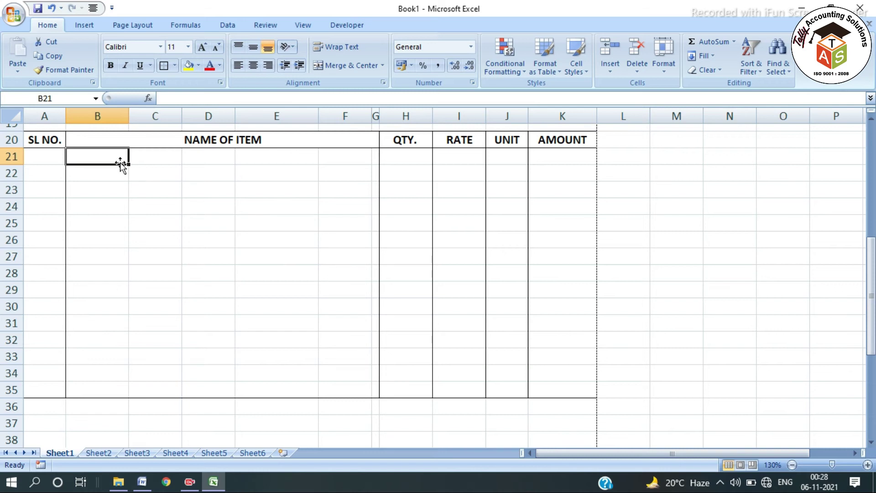
pyautogui.click(131, 174)
pyautogui.click(145, 204)
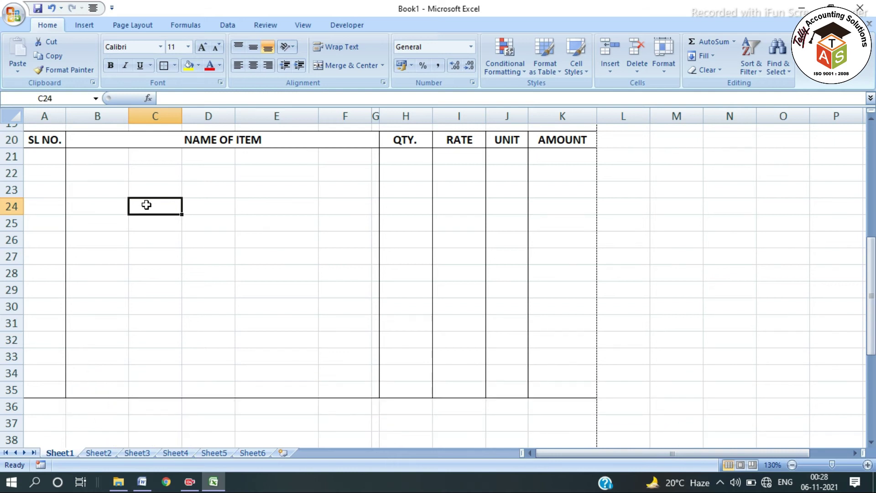
pyautogui.click(222, 169)
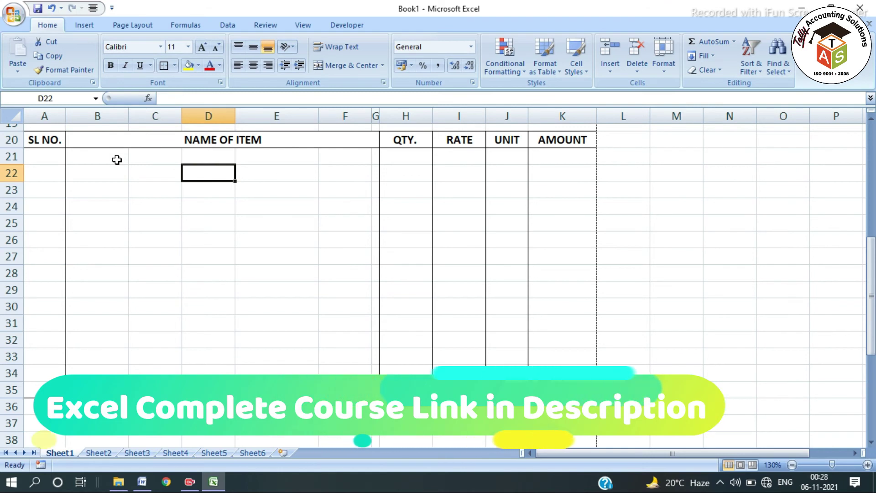
# - Apply all borders to the totals block H36:K43 below the item table
pyautogui.scroll(-3, 417, 245)
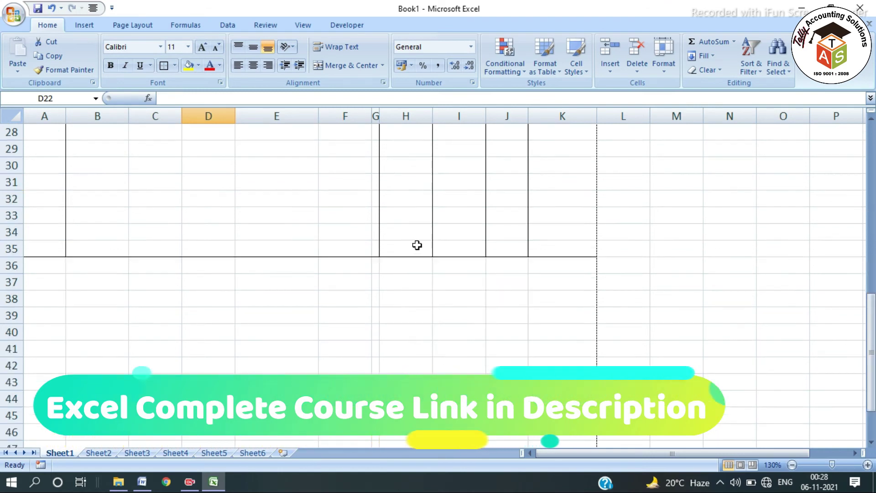
pyautogui.moveTo(409, 260); pyautogui.dragTo(579, 382)
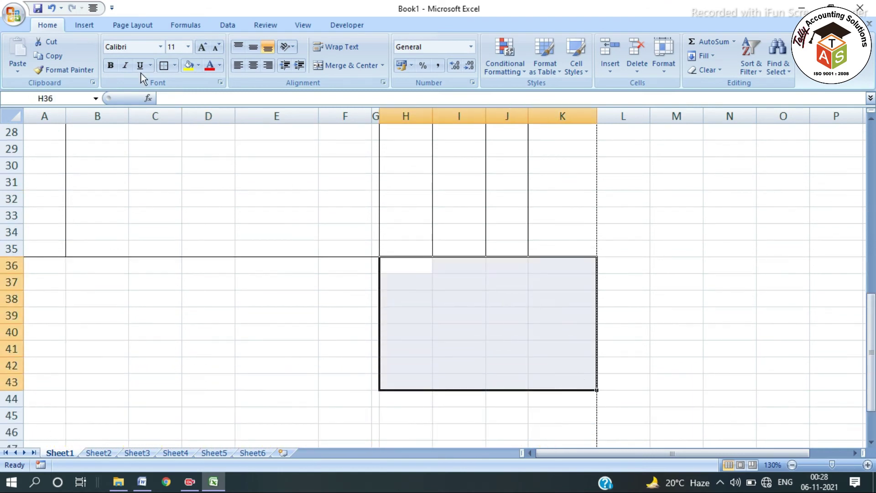
pyautogui.click(174, 65)
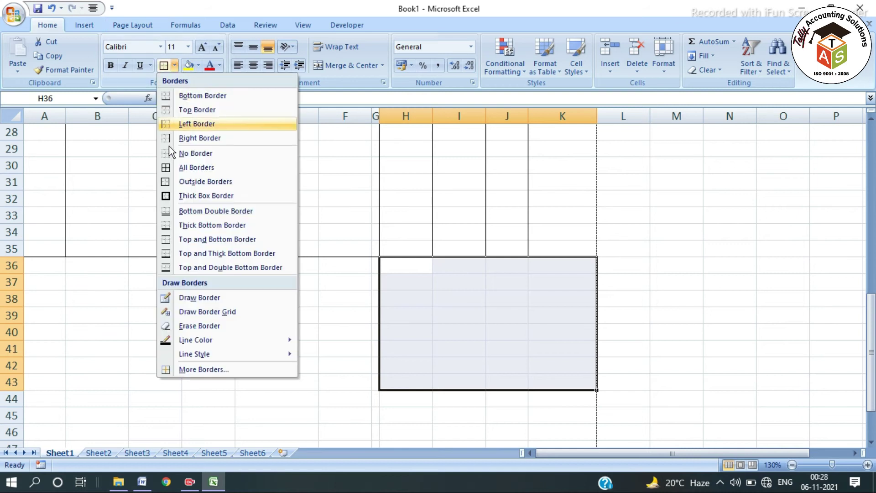
pyautogui.click(175, 169)
pyautogui.click(406, 298)
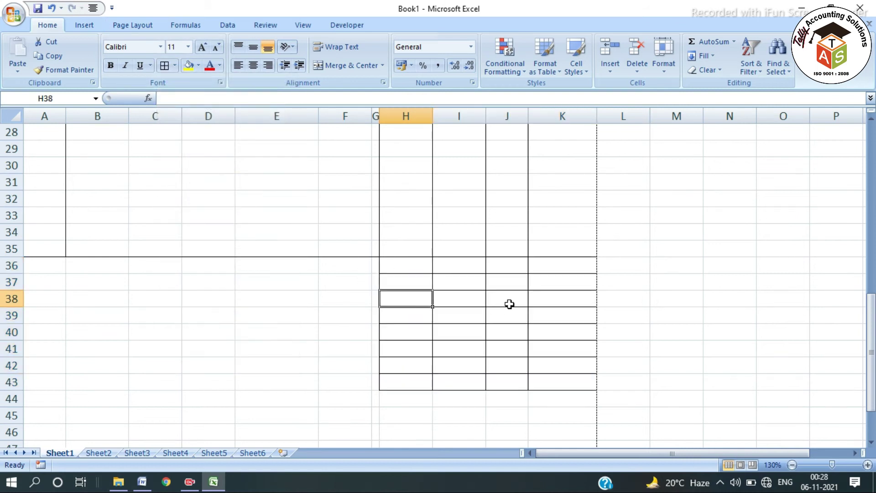
# - Merge columns H to J separately in each row of the totals block, rows 36 to 43
pyautogui.moveTo(424, 266); pyautogui.dragTo(500, 270)
pyautogui.click(424, 268)
pyautogui.moveTo(438, 264); pyautogui.dragTo(499, 381)
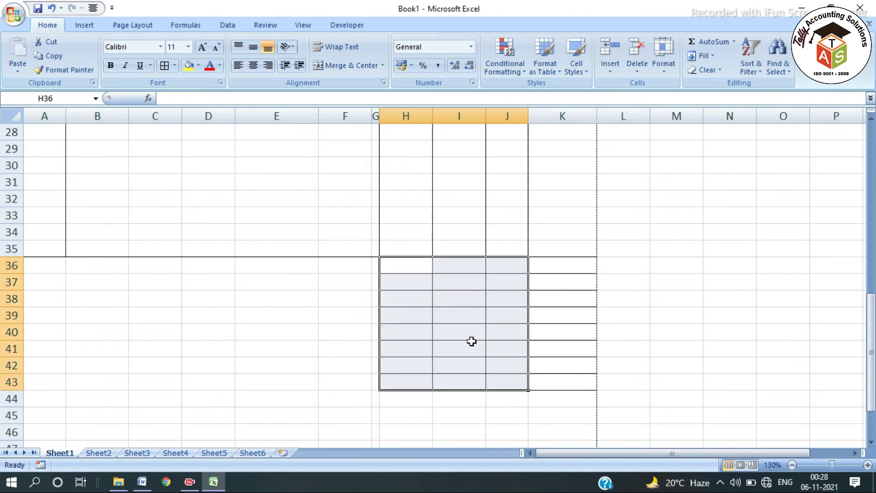
pyautogui.click(384, 66)
pyautogui.click(371, 94)
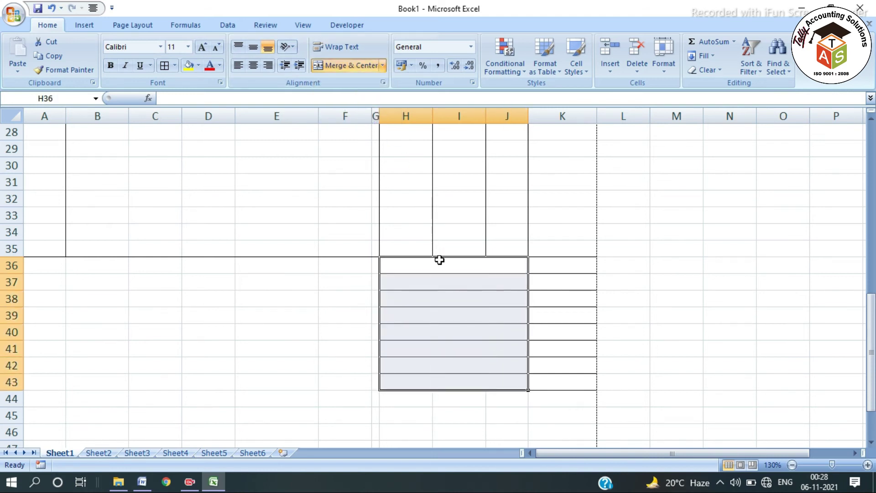
pyautogui.press('Down')
pyautogui.press('Down')
pyautogui.press('Down')
pyautogui.press('Down')
pyautogui.press('Down')
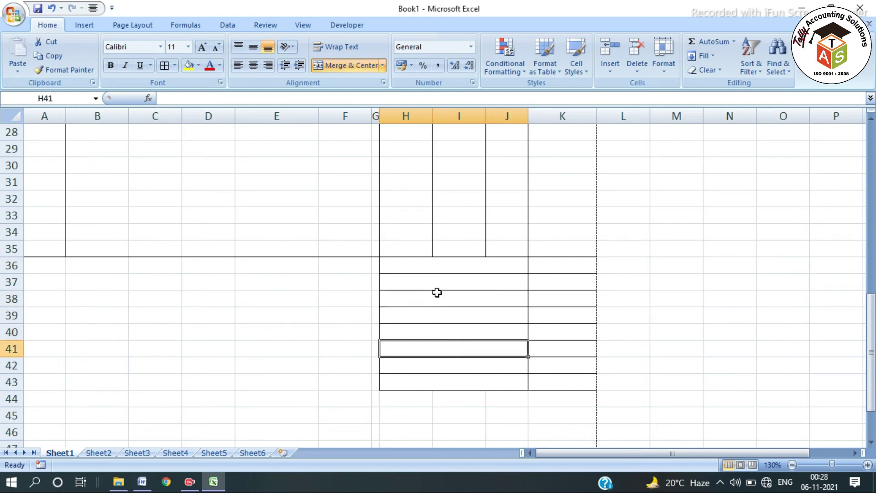
# - Enter the label TAXABLE AMOUNT in H36
pyautogui.click(483, 271)
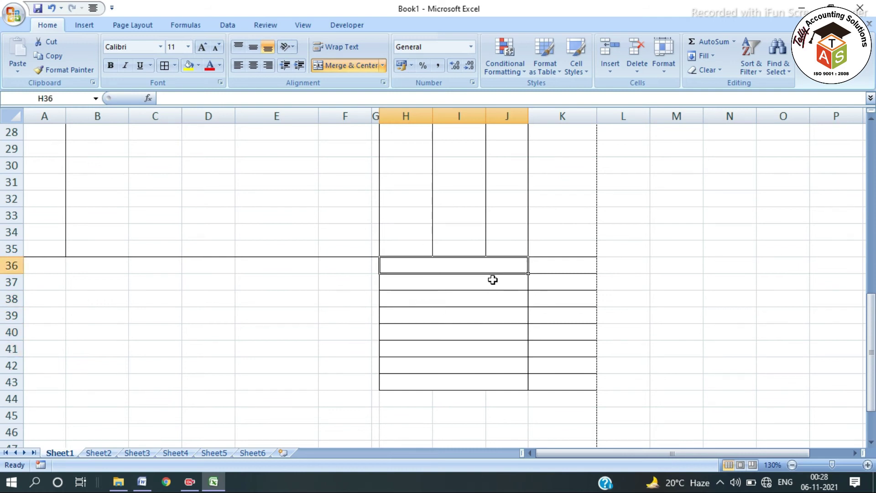
pyautogui.write('TAXA')
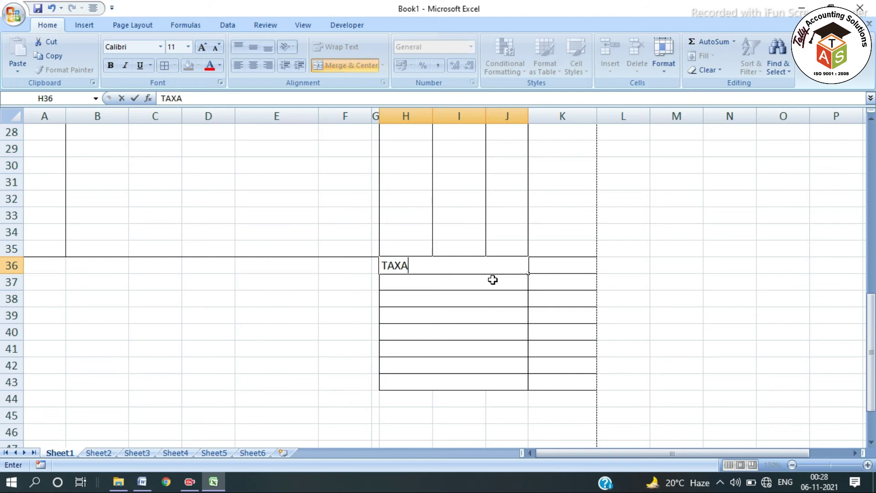
pyautogui.write('BLE MAOU')
pyautogui.press('BackSpace')
pyautogui.press('BackSpace')
pyautogui.press('BackSpace')
pyautogui.press('BackSpace')
pyautogui.write('AMOUNT')
pyautogui.press('Return')
# - Enter the tax labels C GST 2.5%, S GST 2.5% and I GST 5% in H37 to H39
pyautogui.write('C GST')
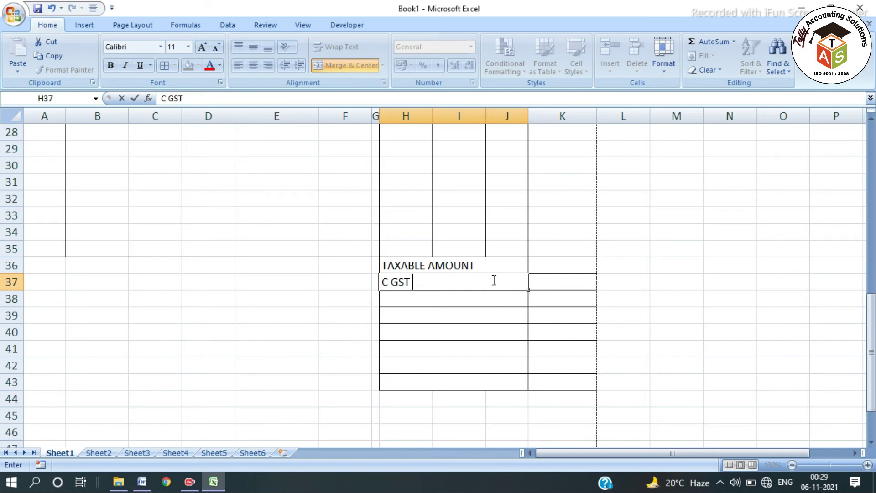
pyautogui.write('2.5%')
pyautogui.press('Return')
pyautogui.write('S GST 2.5%')
pyautogui.press('Return')
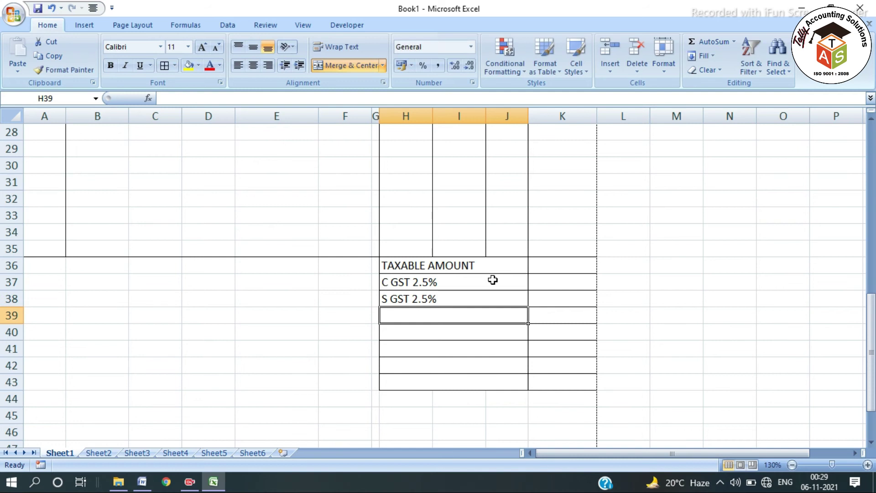
pyautogui.write('I GST 5')
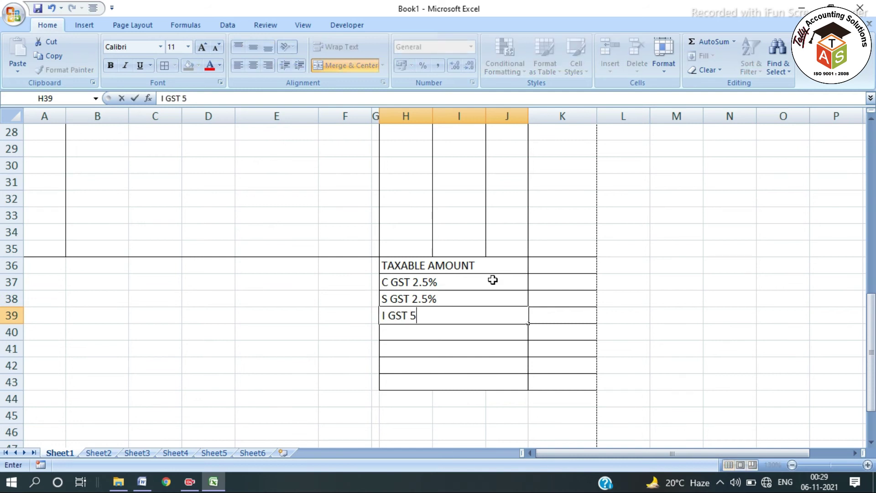
pyautogui.write('%')
pyautogui.press('Return')
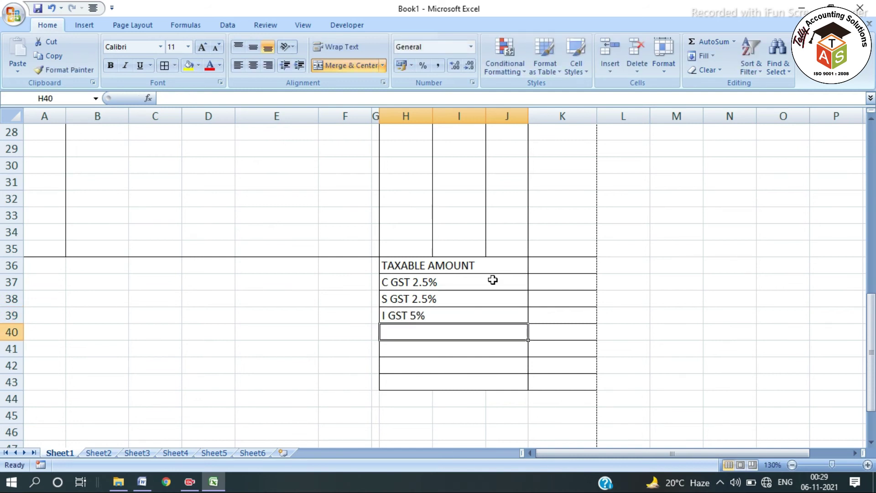
# - Enter the labels TOTAL AMOUNT, CESS : 400 PMT, R/O and NET AMOUNT in H40 to H43
pyautogui.write('TOTAL AMOUNT')
pyautogui.press('Return')
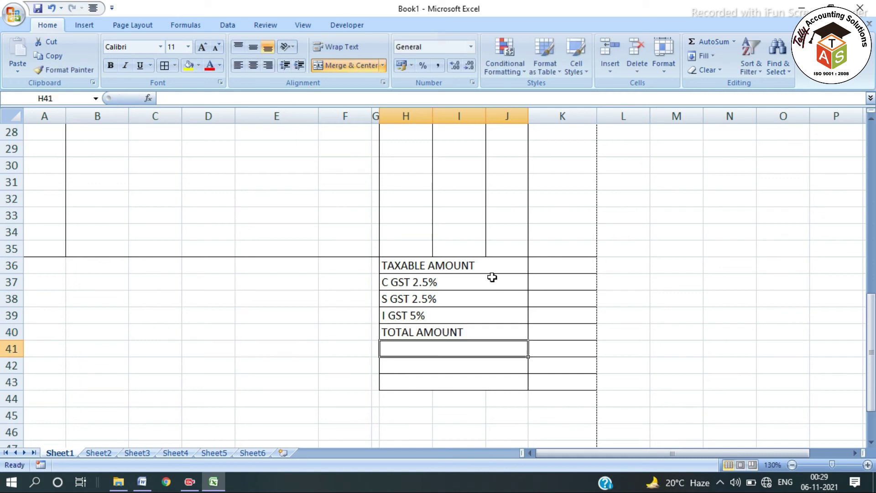
pyautogui.click(557, 332)
pyautogui.click(451, 346)
pyautogui.write('CESS :')
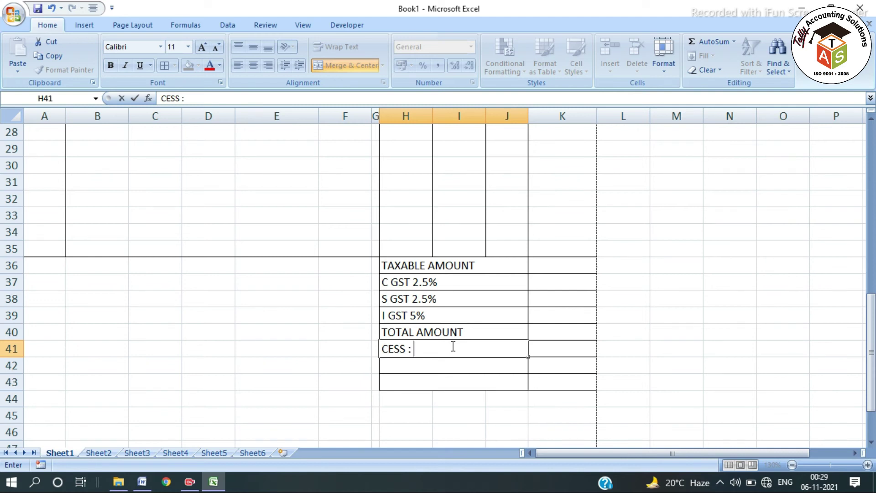
pyautogui.write(' 400 PMT')
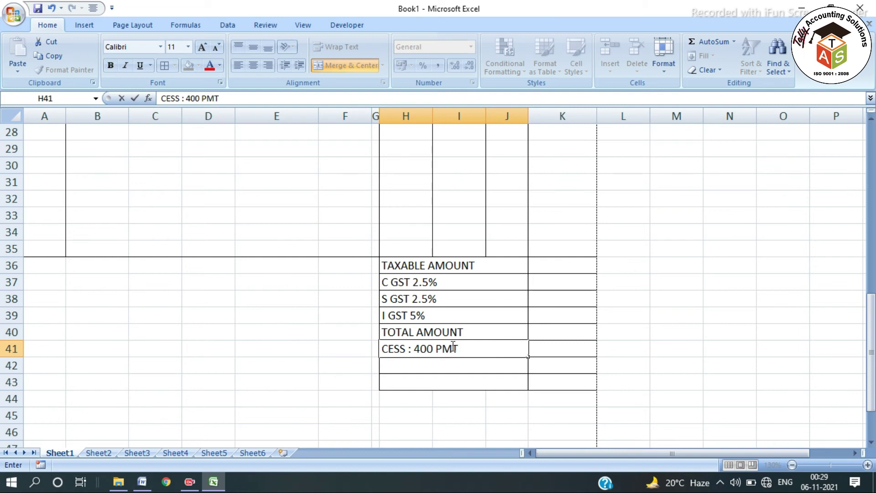
pyautogui.press('Return')
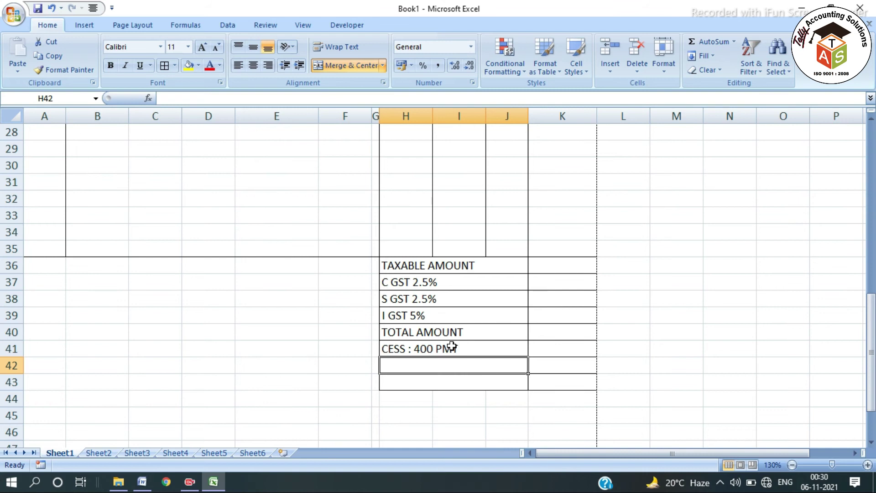
pyautogui.write('R/O')
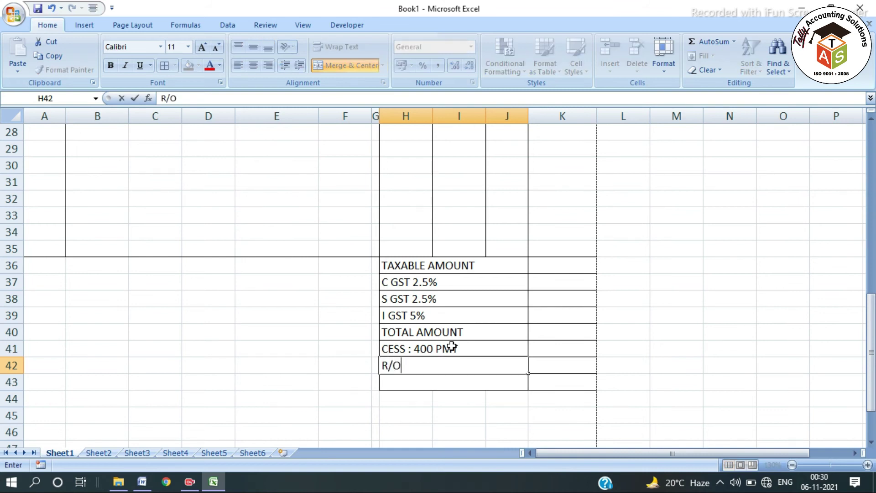
pyautogui.press('Return')
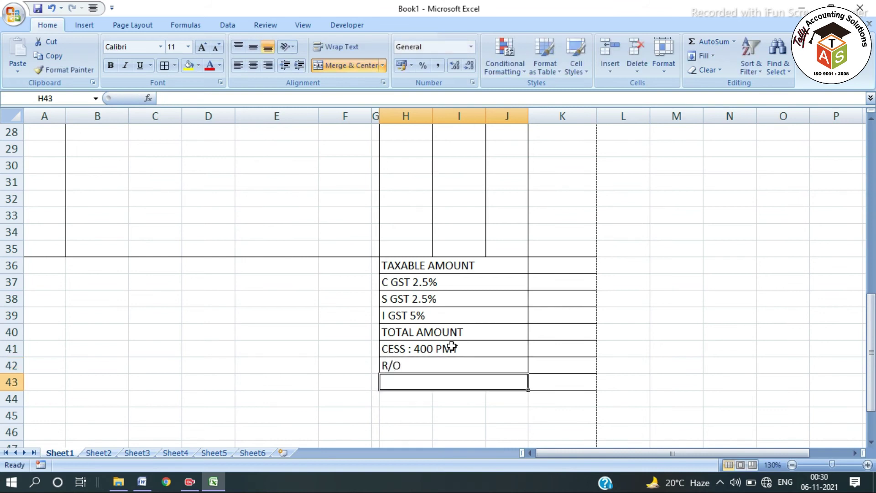
pyautogui.write('NET AMOUNT')
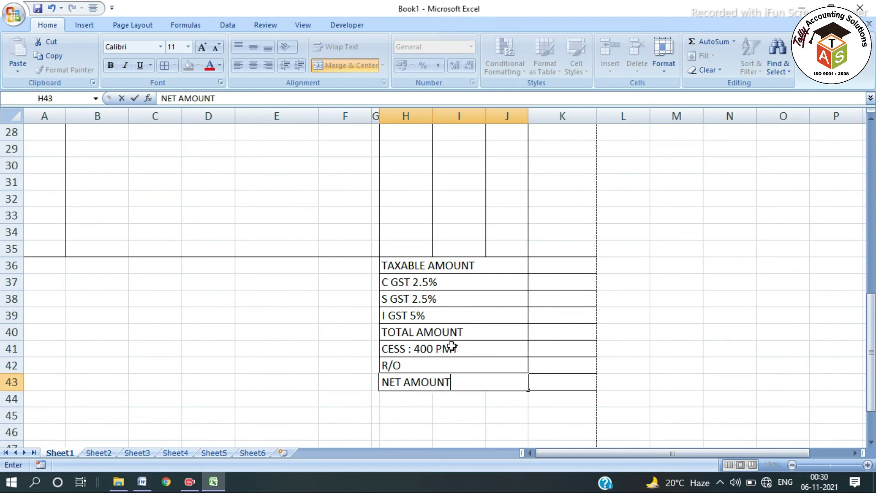
pyautogui.press('Return')
# - Make the totals block H36:K43 bold and right-aligned
pyautogui.moveTo(424, 261); pyautogui.dragTo(552, 382)
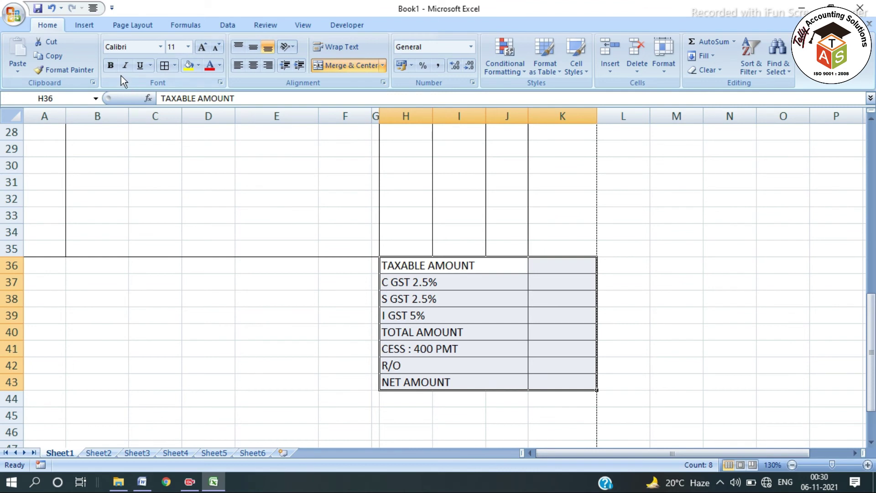
pyautogui.click(110, 65)
pyautogui.click(253, 65)
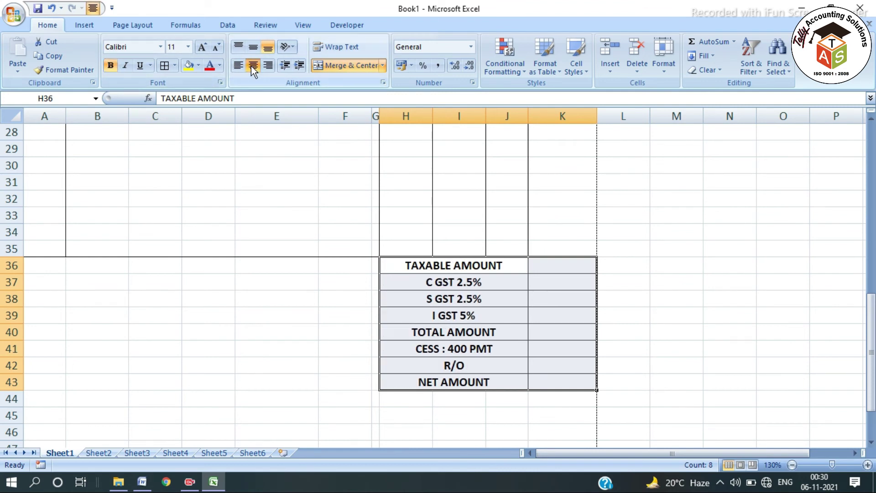
pyautogui.click(266, 65)
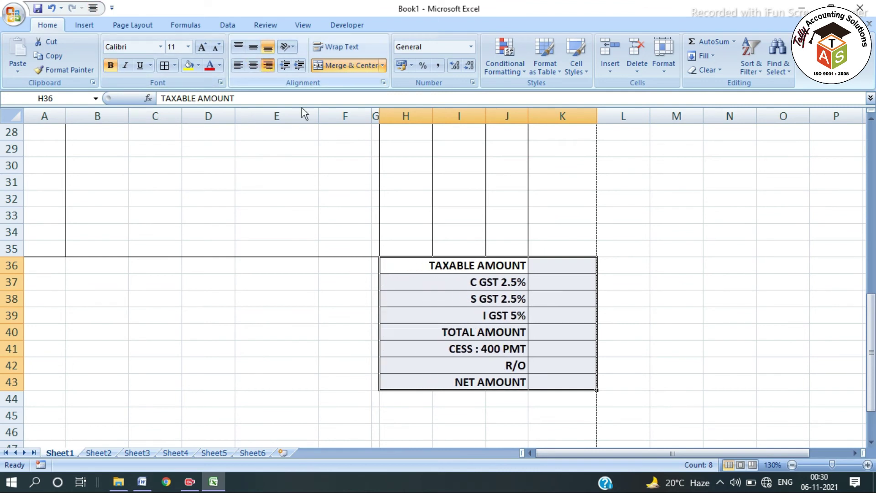
pyautogui.click(608, 342)
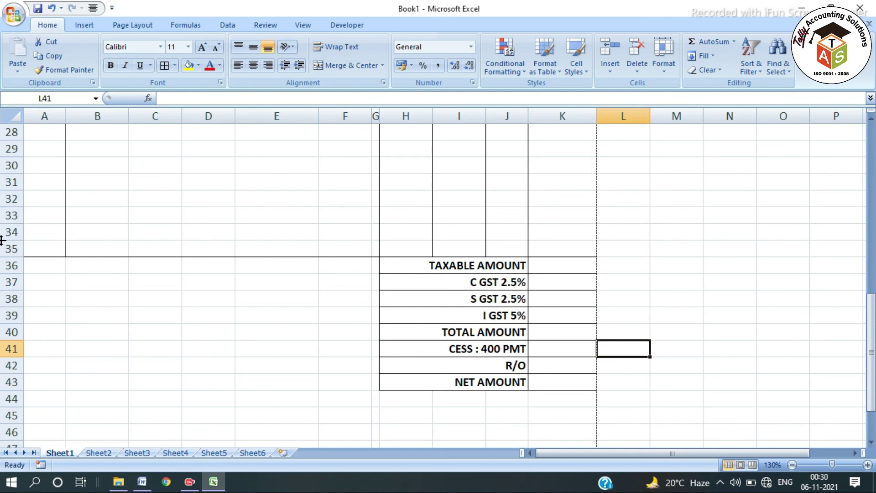
# - Apply an outside border around A36:K43
pyautogui.moveTo(51, 257); pyautogui.dragTo(532, 385)
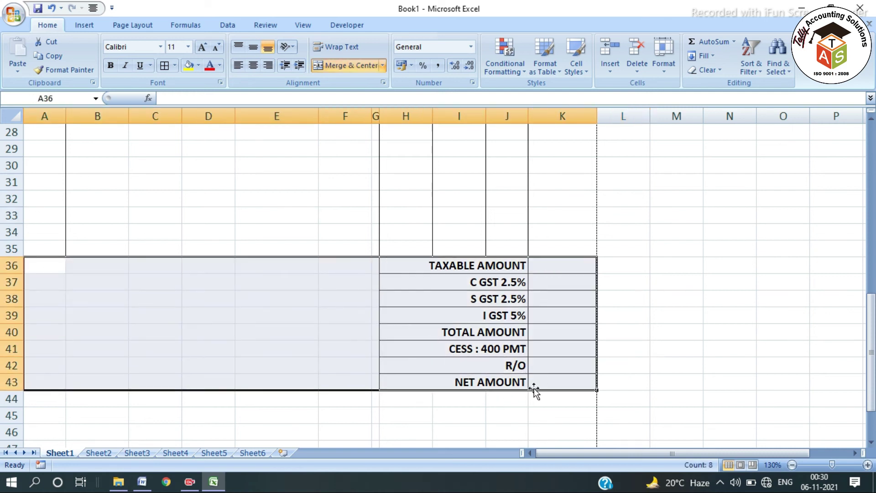
pyautogui.click(175, 65)
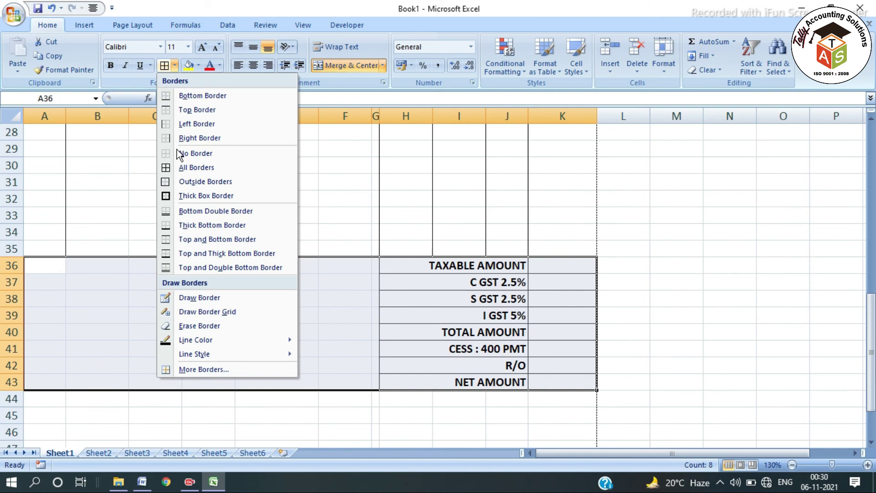
pyautogui.click(183, 195)
# - Merge and center A43:C43 and give it a black fill with white font color
pyautogui.moveTo(50, 381); pyautogui.dragTo(176, 382)
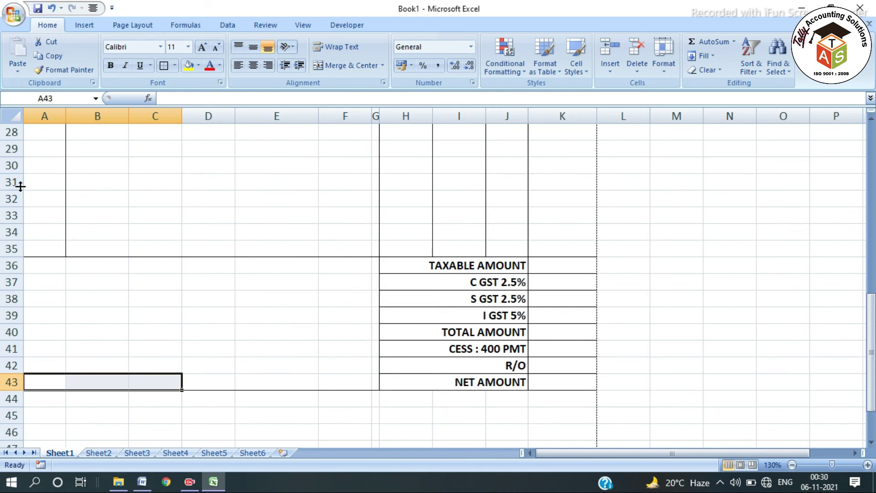
pyautogui.click(358, 66)
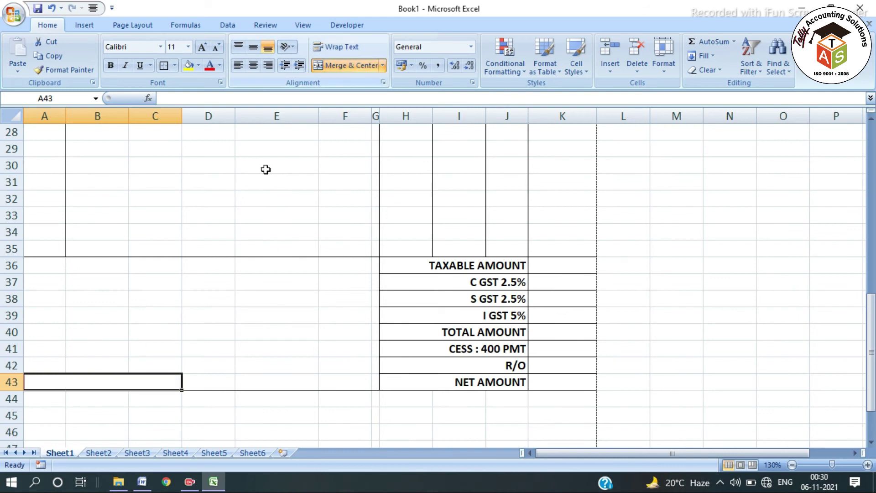
pyautogui.click(198, 65)
pyautogui.click(199, 92)
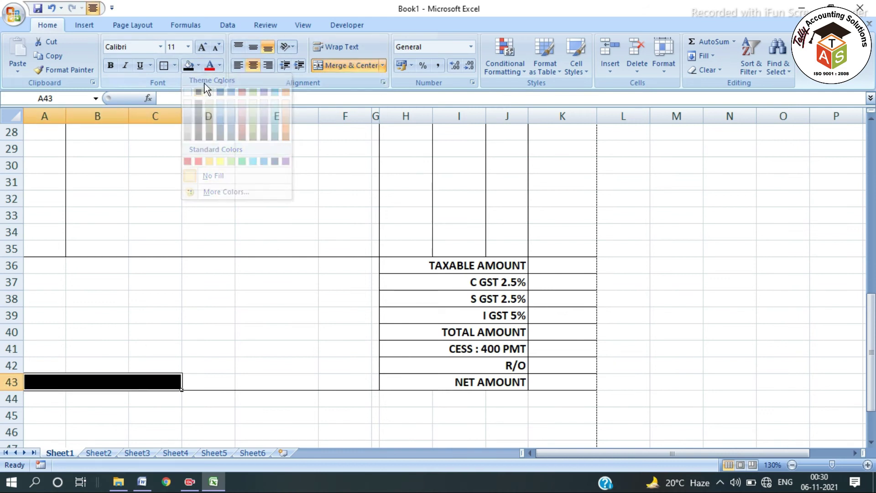
pyautogui.click(220, 66)
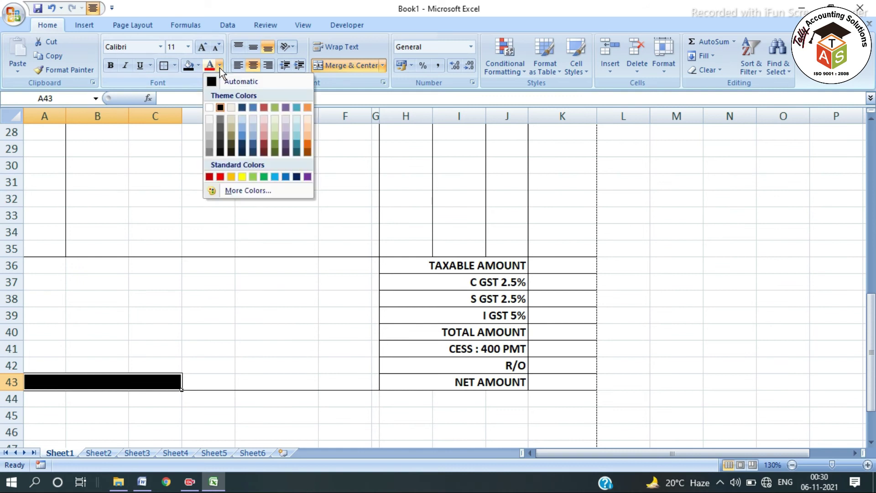
pyautogui.click(209, 107)
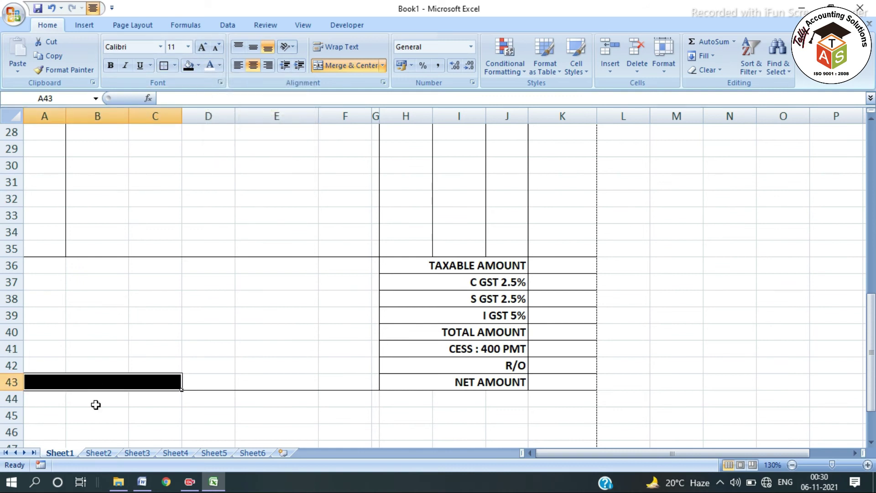
# - Enter HSN NO. : 27011990 in the merged black cell A43
pyautogui.write('HSN NO. : 27')
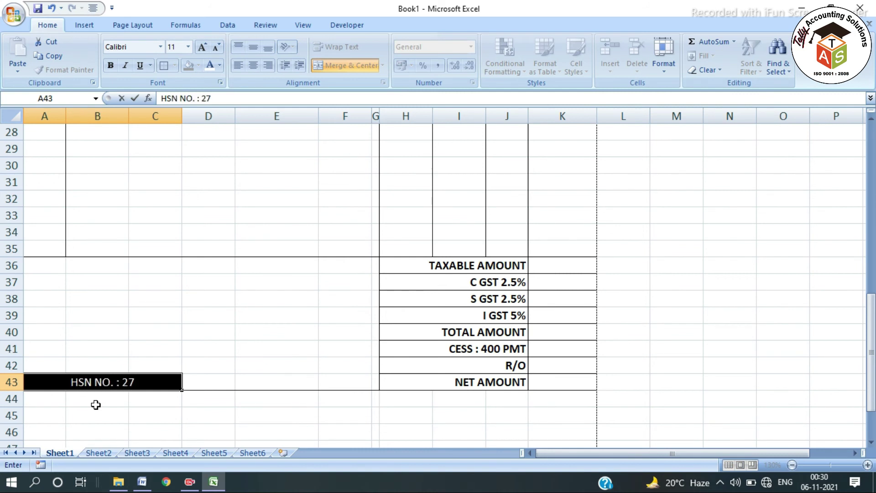
pyautogui.write('011990')
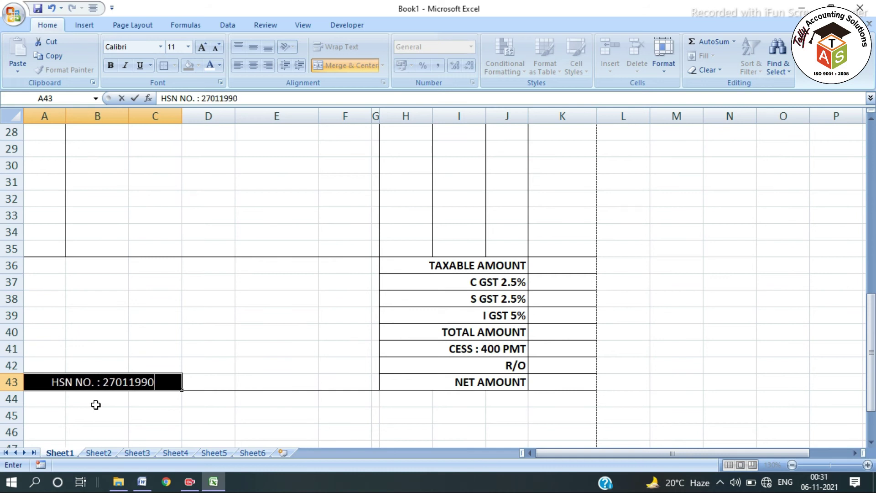
pyautogui.press('Return')
# - Set the font of the HSN number in merged cell A43 to Arial Black
pyautogui.press('Up')
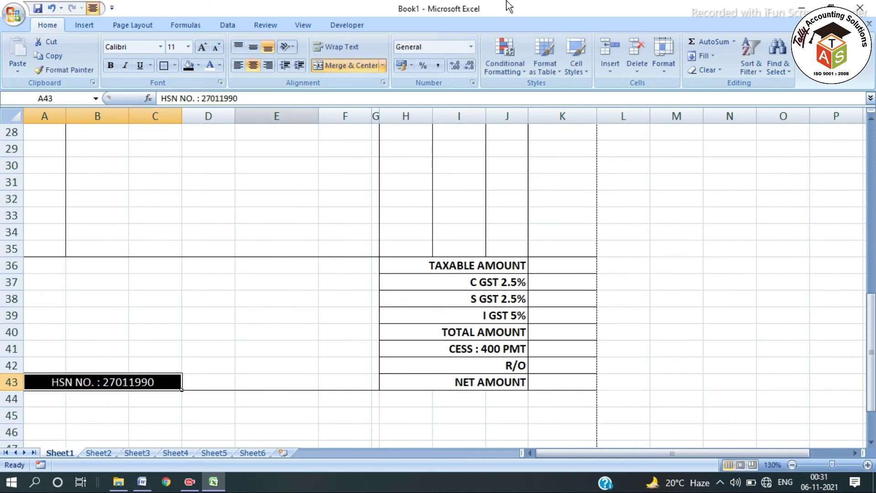
pyautogui.click(160, 46)
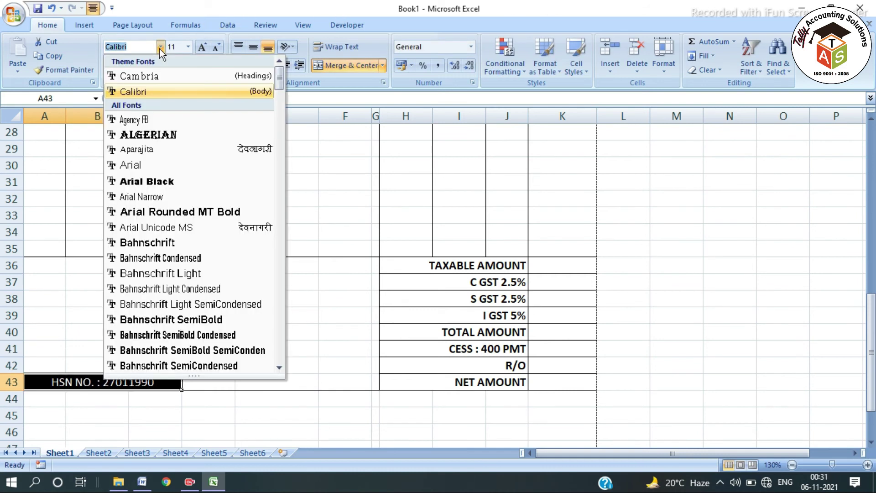
pyautogui.click(137, 182)
pyautogui.click(264, 389)
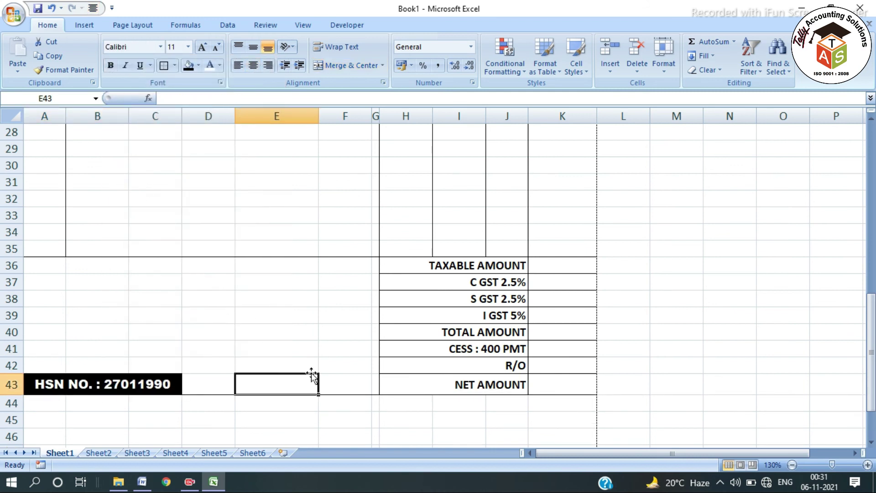
# - Enter the label AMOUNT (in words) in cell A44
pyautogui.scroll(-3, 311, 377)
pyautogui.click(330, 289)
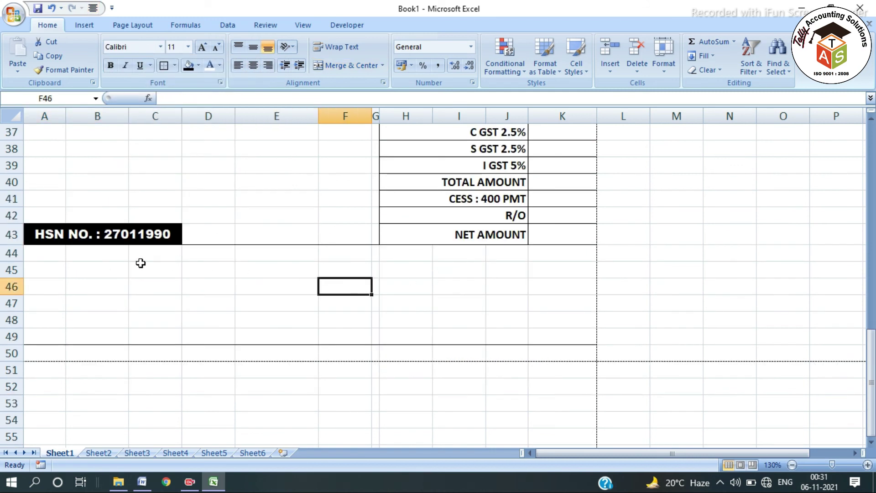
pyautogui.click(44, 251)
pyautogui.write('AMO')
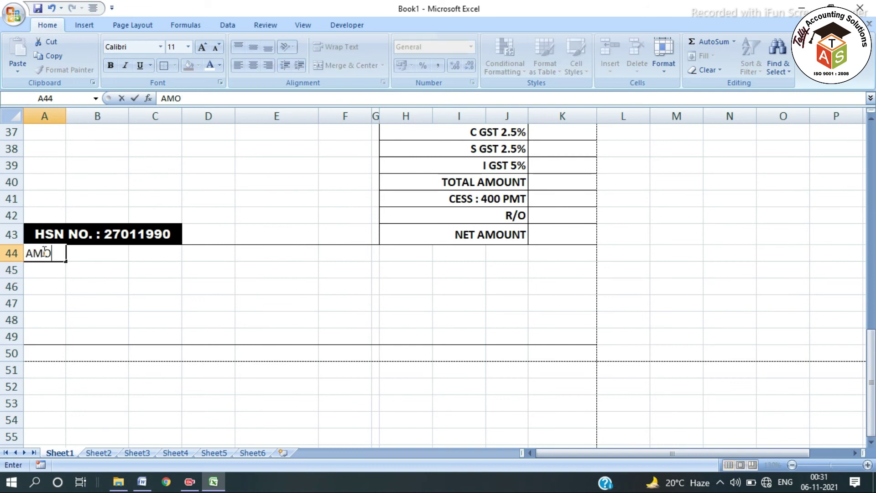
pyautogui.write('UNT (in words)')
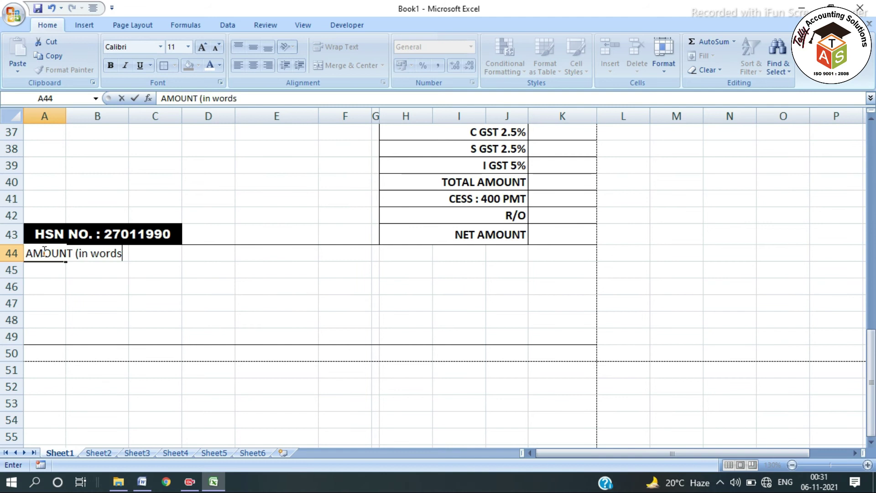
pyautogui.click(249, 258)
# - Add bottom borders to C44:K44 and C45:K45 as writing lines for the amount in words
pyautogui.moveTo(144, 253); pyautogui.dragTo(589, 254)
pyautogui.click(175, 66)
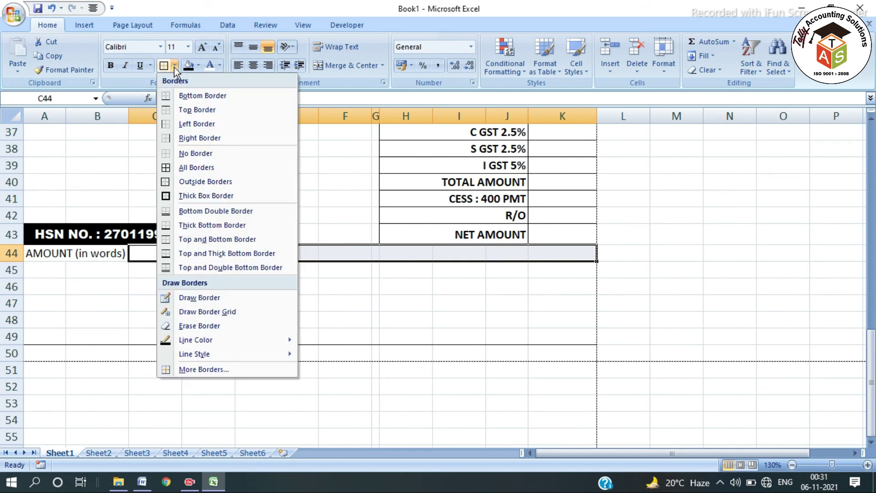
pyautogui.click(179, 95)
pyautogui.moveTo(143, 268); pyautogui.dragTo(552, 269)
pyautogui.click(166, 66)
pyautogui.click(186, 341)
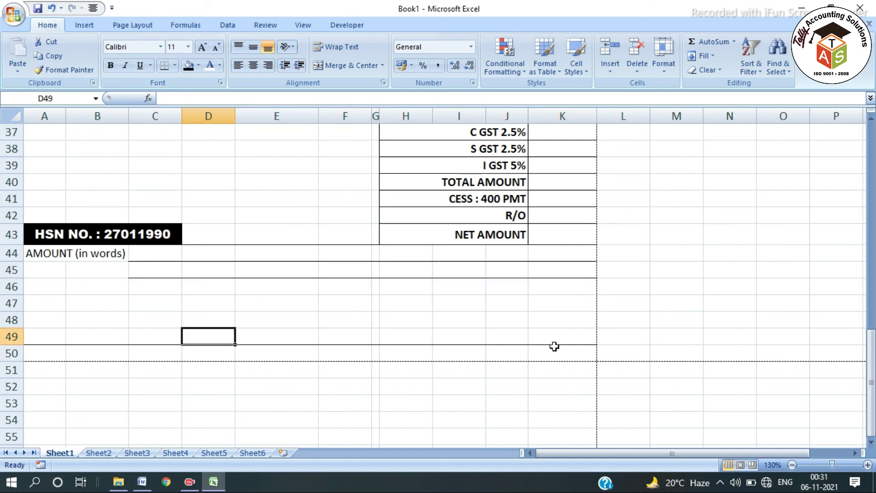
# - Merge and center I49:K49, enter Authorised Signature, make it bold and increase its font size to 12
pyautogui.moveTo(452, 332); pyautogui.dragTo(568, 337)
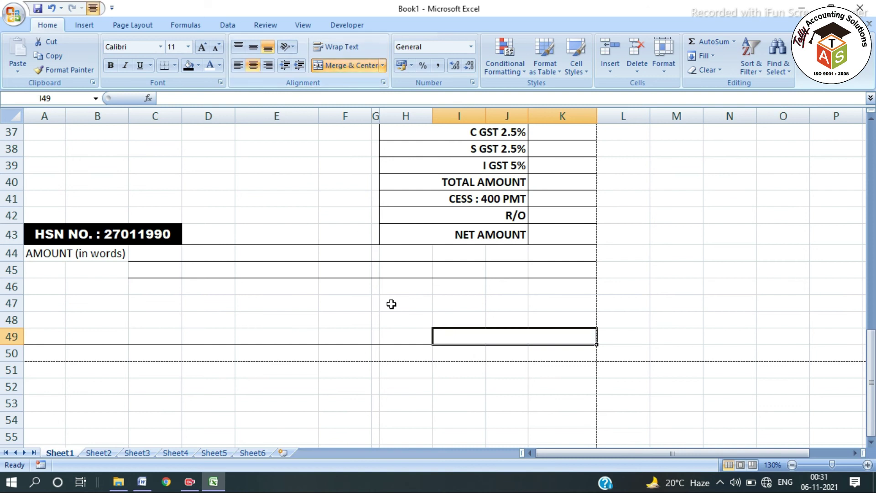
pyautogui.write('Author')
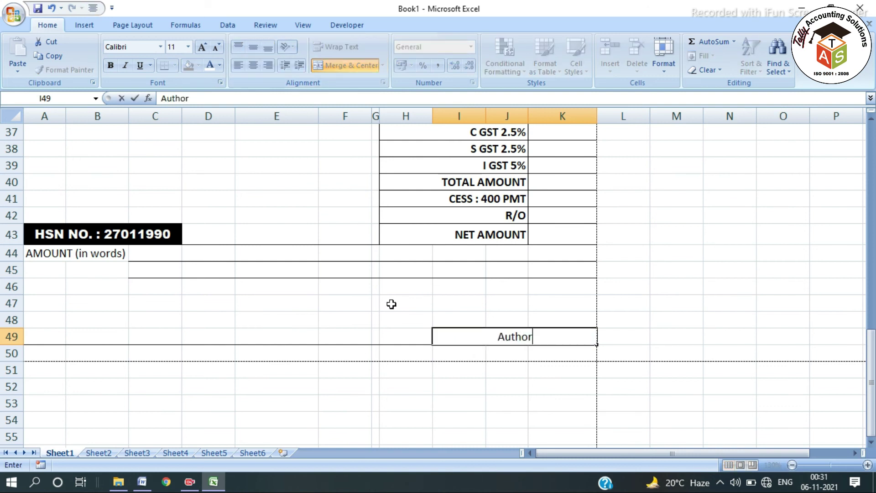
pyautogui.write('ised Signau')
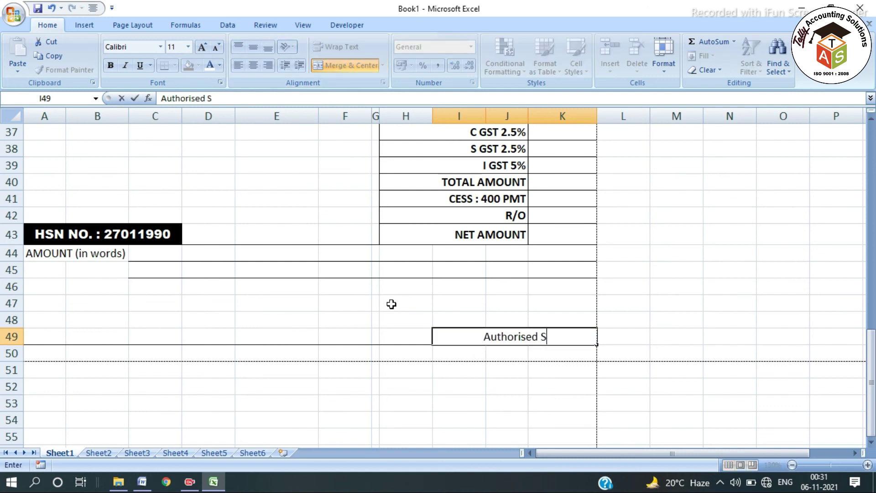
pyautogui.press('BackSpace')
pyautogui.write('ture')
pyautogui.press('Return')
pyautogui.press('Up')
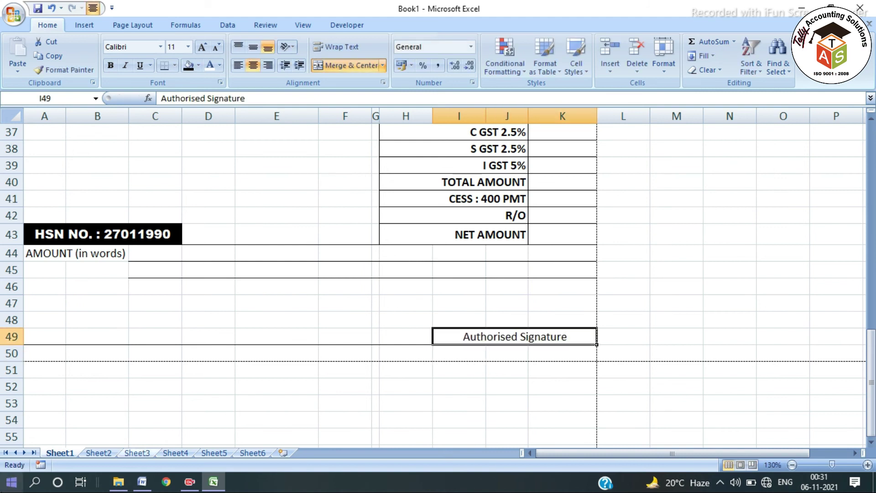
pyautogui.hotkey('ctrl', 'b')
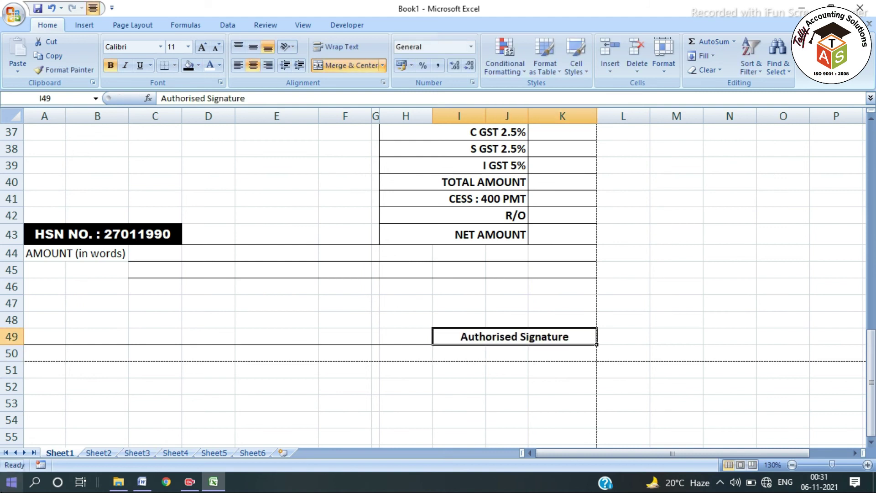
pyautogui.click(202, 47)
# - Copy the Authorised Signature cell to A49 and change the copied text to Receiver Signature
pyautogui.hotkey('ctrl', 'c')
pyautogui.click(55, 336)
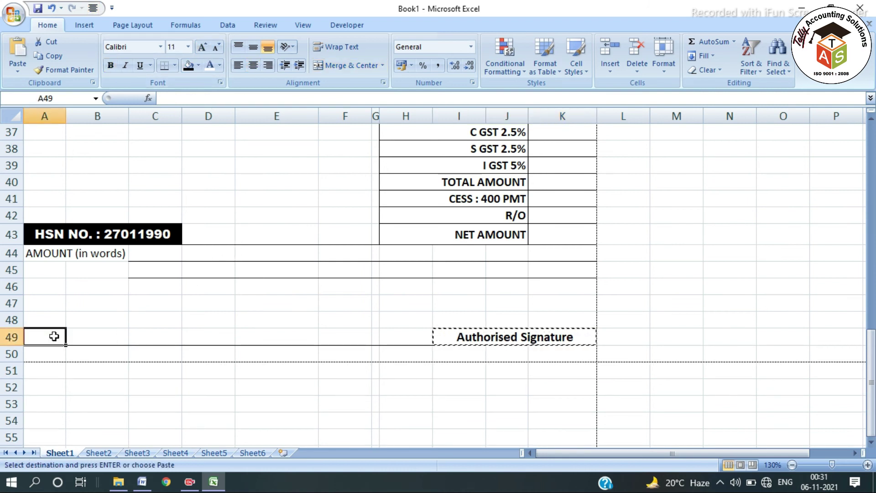
pyautogui.hotkey('ctrl', 'v')
pyautogui.doubleClick(70, 337)
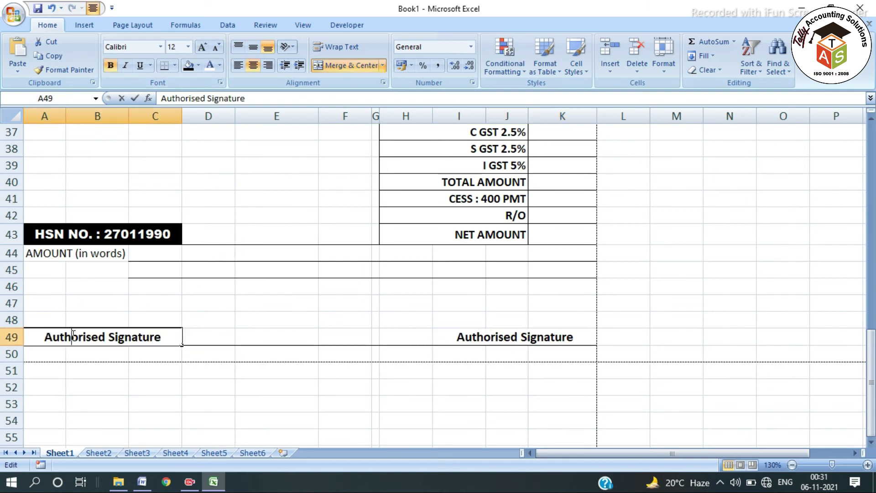
pyautogui.doubleClick(73, 336)
pyautogui.write('Receiver')
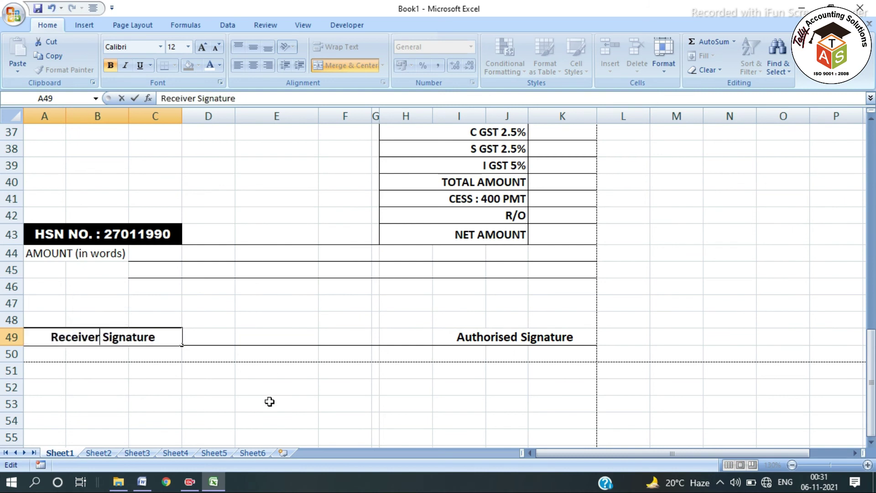
pyautogui.click(274, 386)
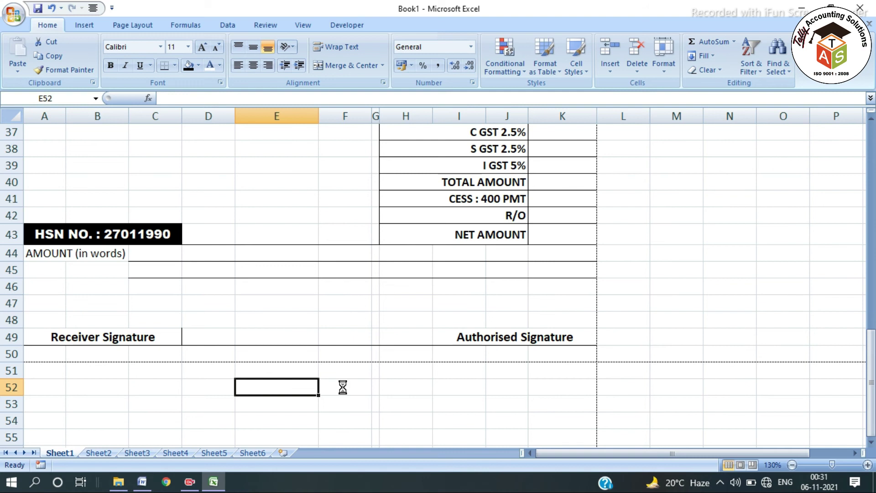
# - Check the bill's lower edge in print preview and apply an outside border around A44:K49
pyautogui.hotkey('ctrl', 'F2')
pyautogui.click(449, 362)
pyautogui.scroll(-3, 447, 361)
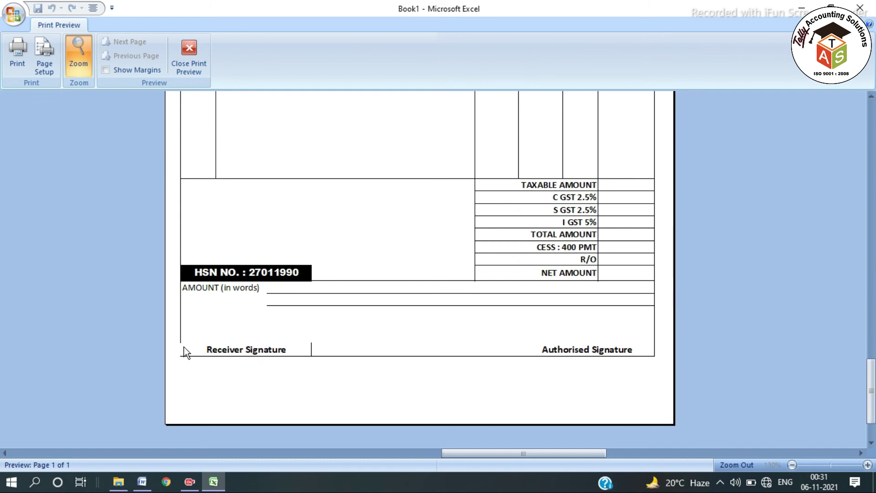
pyautogui.press('Escape')
pyautogui.moveTo(37, 254); pyautogui.dragTo(573, 337)
pyautogui.click(175, 65)
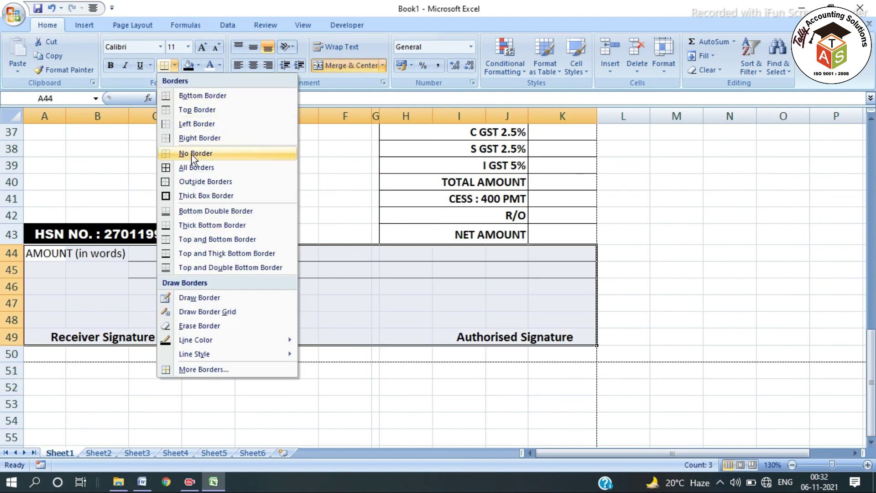
pyautogui.click(185, 180)
pyautogui.click(196, 327)
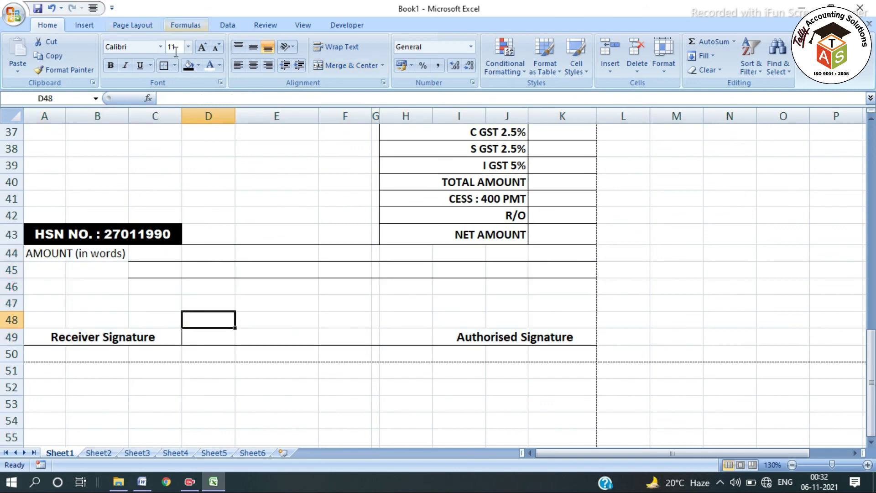
# - Erase the vertical border line between the Receiver Signature cell and D49
pyautogui.click(175, 65)
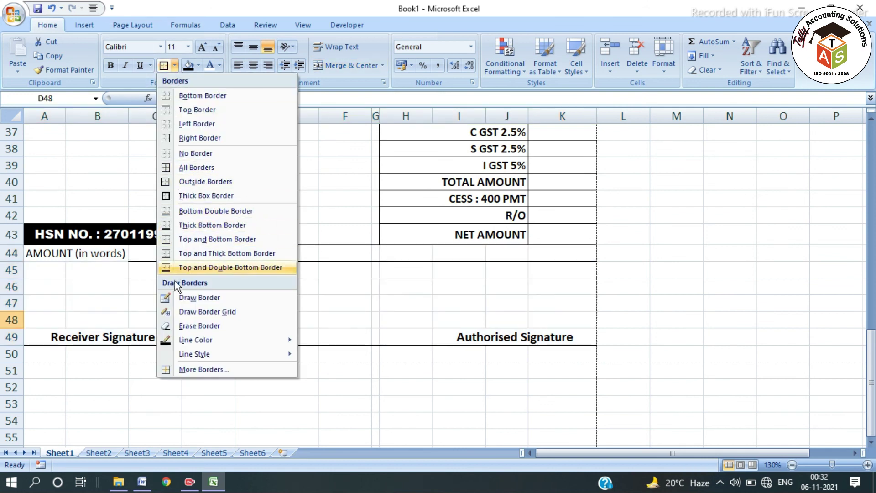
pyautogui.click(176, 325)
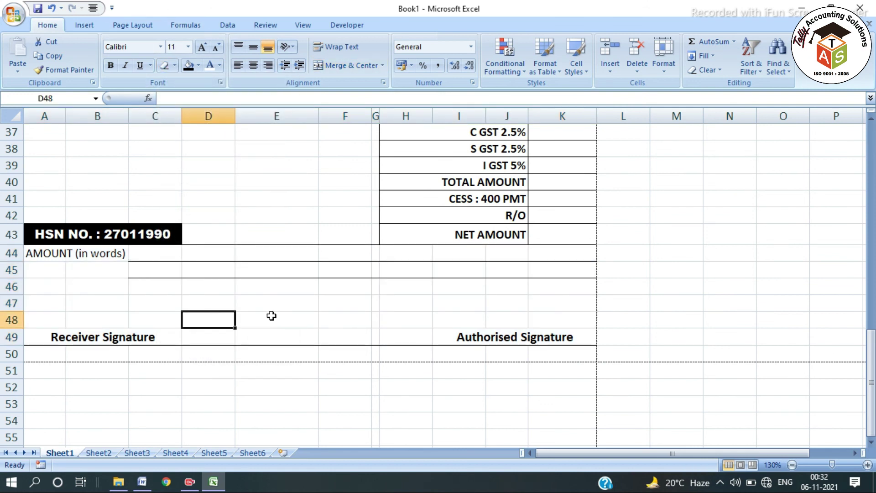
pyautogui.click(280, 310)
# - Examine the complete bill layout in print preview, from the header blocks to the signatures and as a full page
pyautogui.hotkey('ctrl', 'F2')
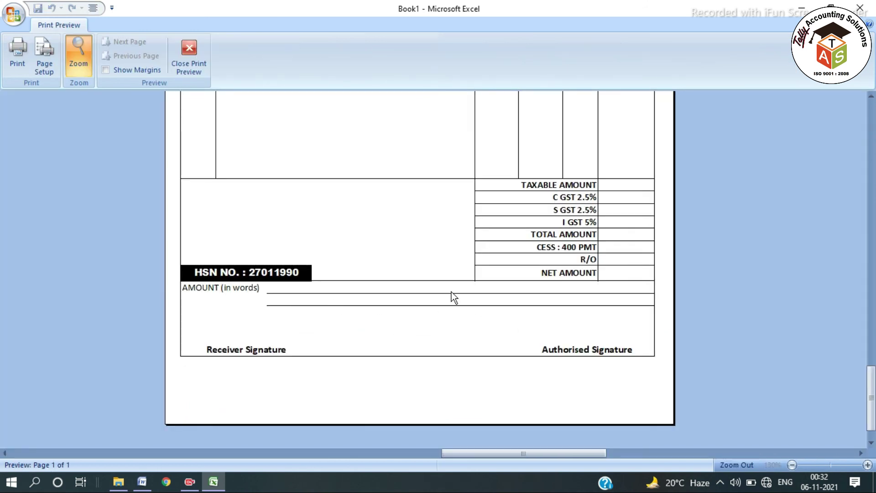
pyautogui.click(365, 253)
pyautogui.click(387, 227)
pyautogui.scroll(4, 385, 226)
pyautogui.scroll(-2, 396, 221)
pyautogui.scroll(-2, 399, 215)
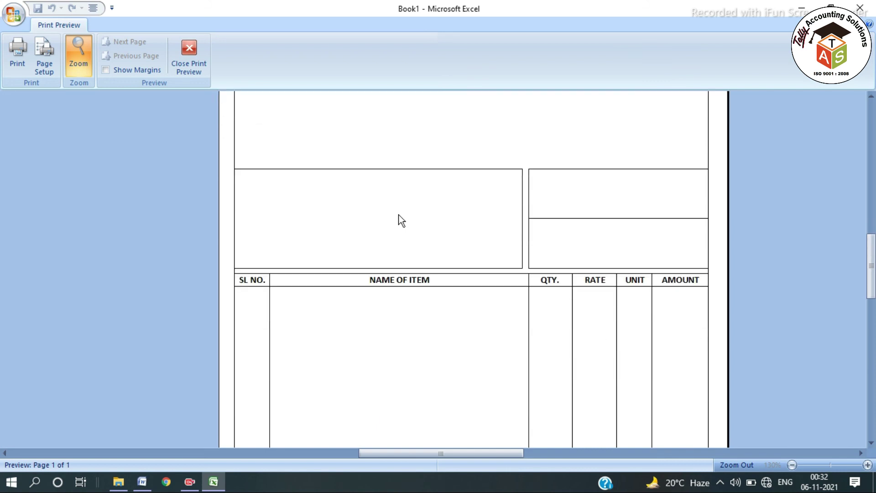
pyautogui.scroll(-1, 402, 220)
pyautogui.scroll(-1, 401, 221)
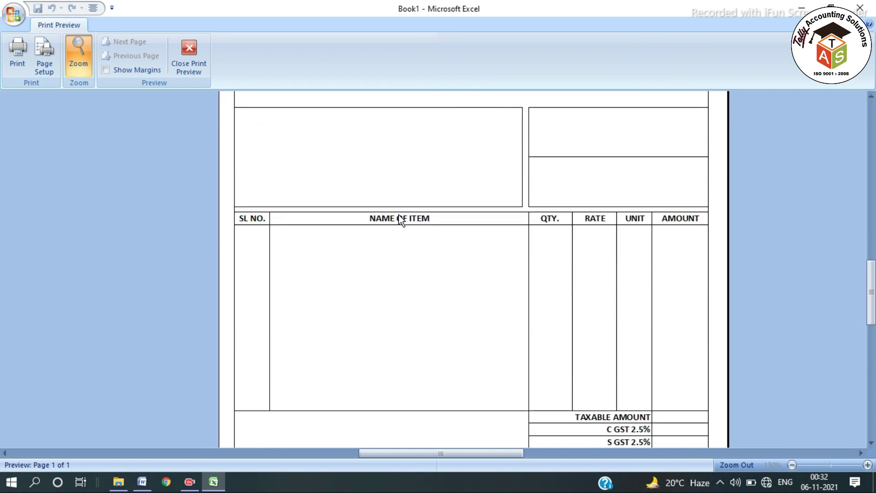
pyautogui.scroll(-5, 400, 215)
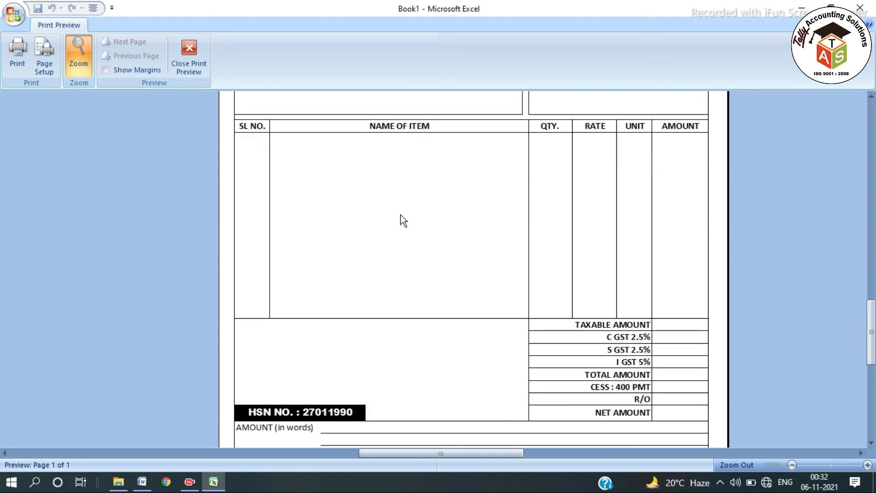
pyautogui.scroll(-3, 401, 215)
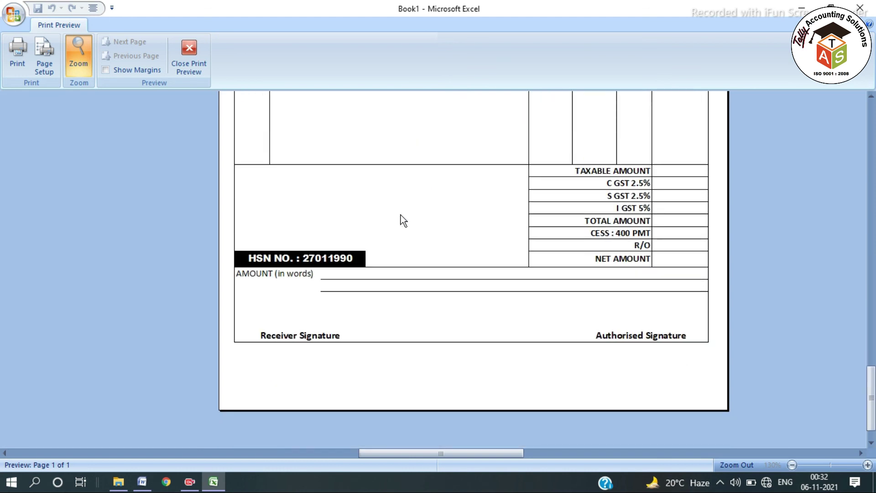
pyautogui.click(417, 209)
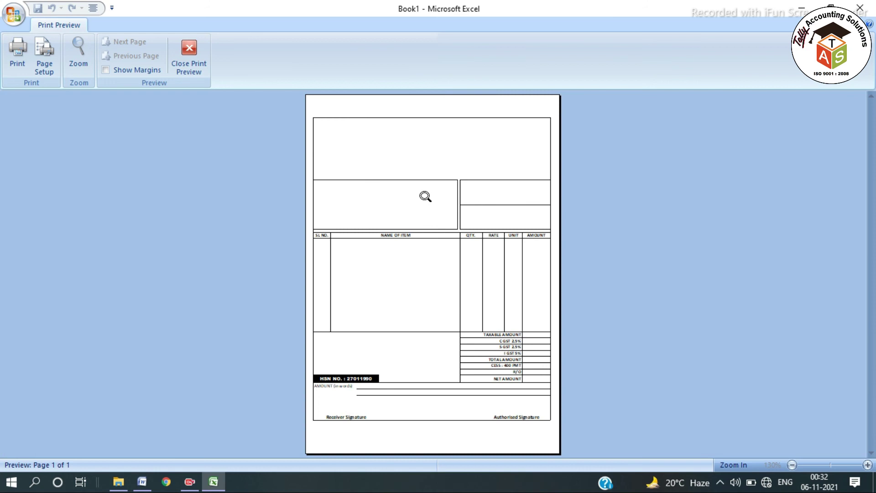
# - Switch to the 4.11 SALE BILL document in Word and review its content list and sample bill table
pyautogui.hotkey('alt', 'Tab')
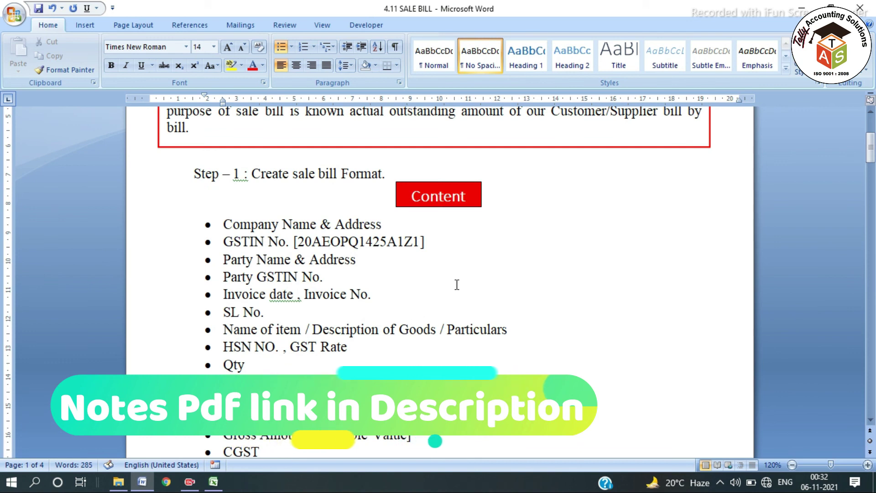
pyautogui.scroll(-20, 457, 284)
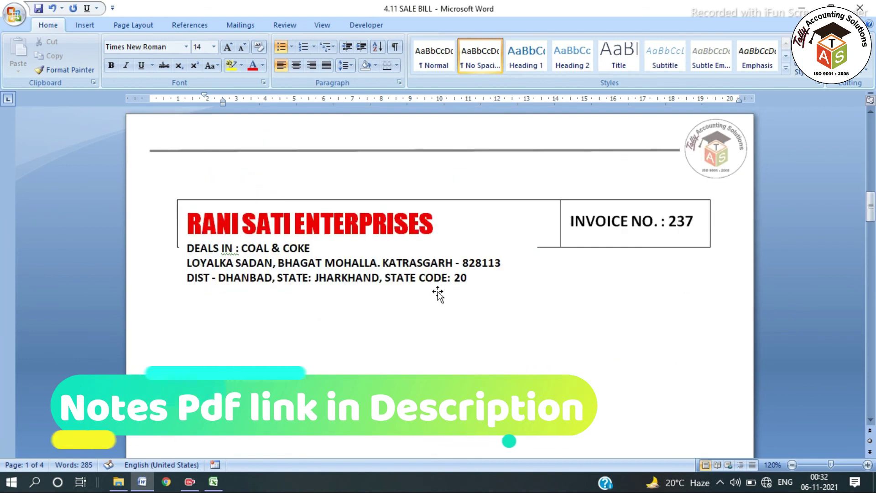
pyautogui.scroll(-8, 439, 290)
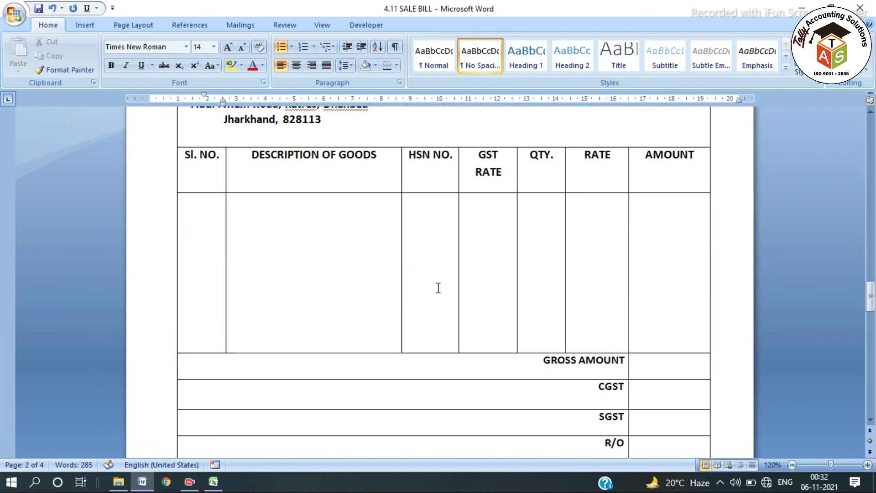
pyautogui.scroll(-8, 438, 285)
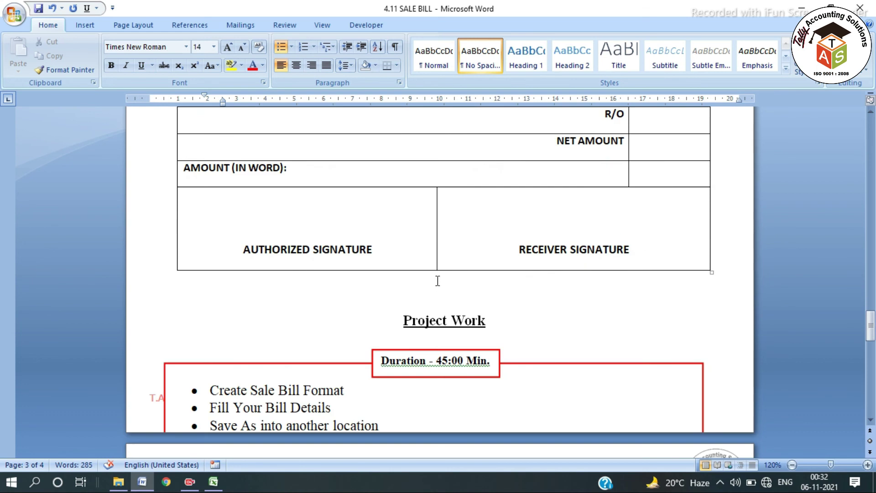
# - Insert four blank lines between the signature table and the Project Work heading, and return to the sale bill steps
pyautogui.click(413, 191)
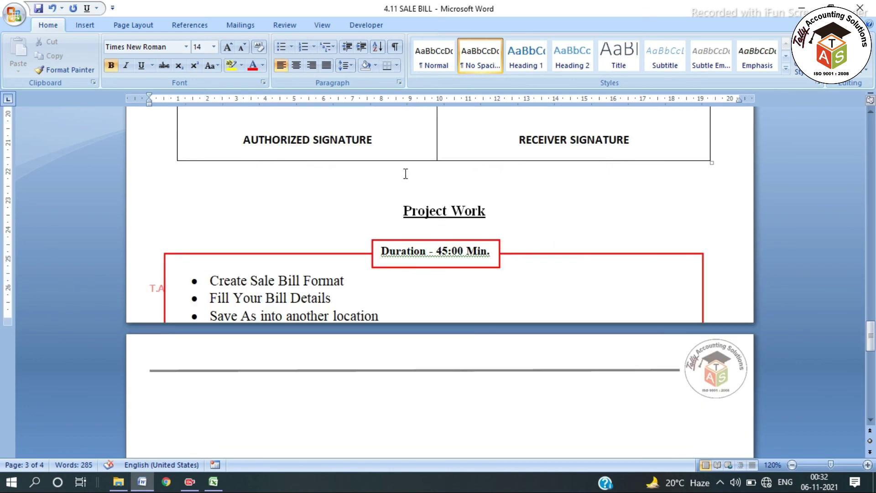
pyautogui.press('Return')
pyautogui.press('Return')
pyautogui.press('Return')
pyautogui.press('Return')
pyautogui.scroll(-8, 409, 205)
pyautogui.scroll(15, 409, 211)
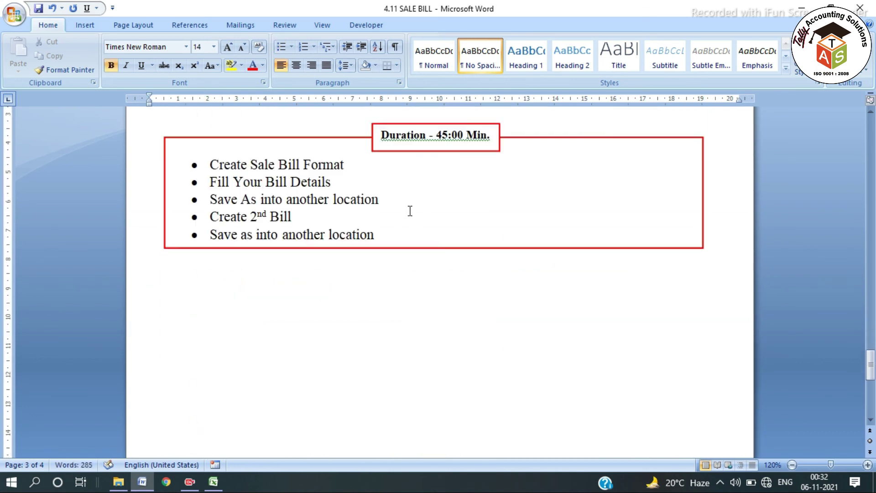
pyautogui.scroll(20, 404, 223)
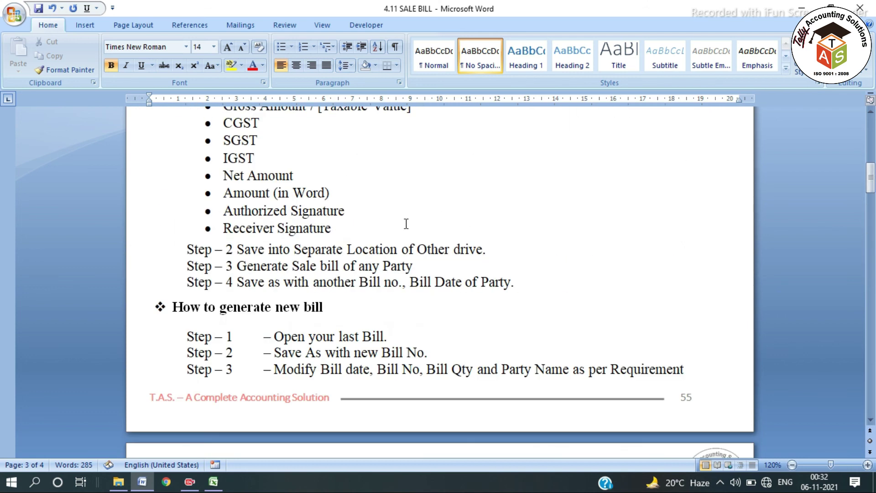
# - Close the 4.11 SALE BILL document in Word and leave the bill's print preview in Excel
pyautogui.click(489, 228)
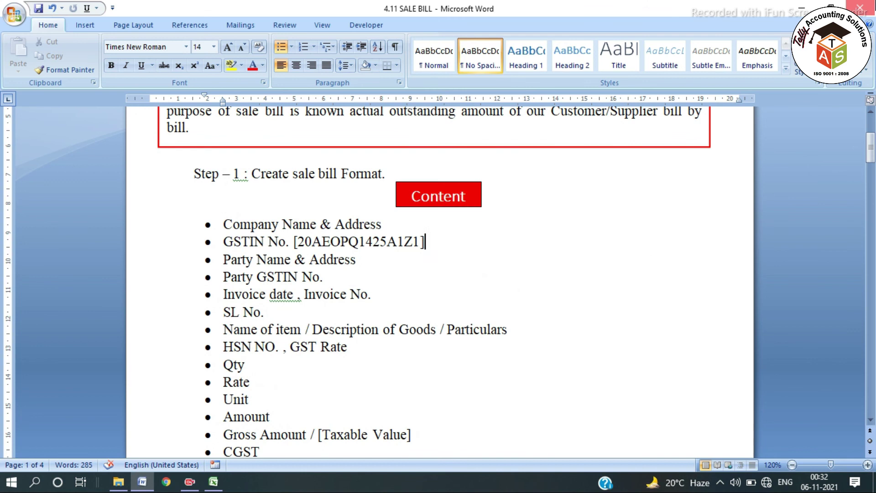
pyautogui.click(860, 6)
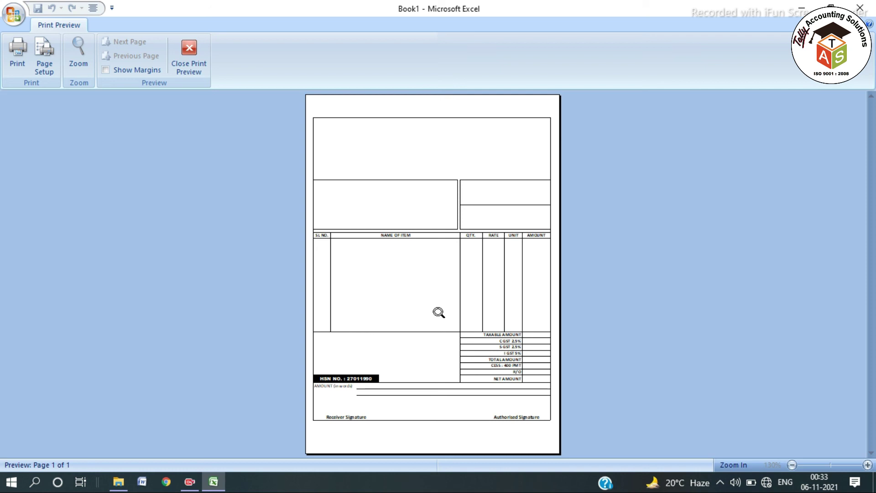
pyautogui.press('Escape')
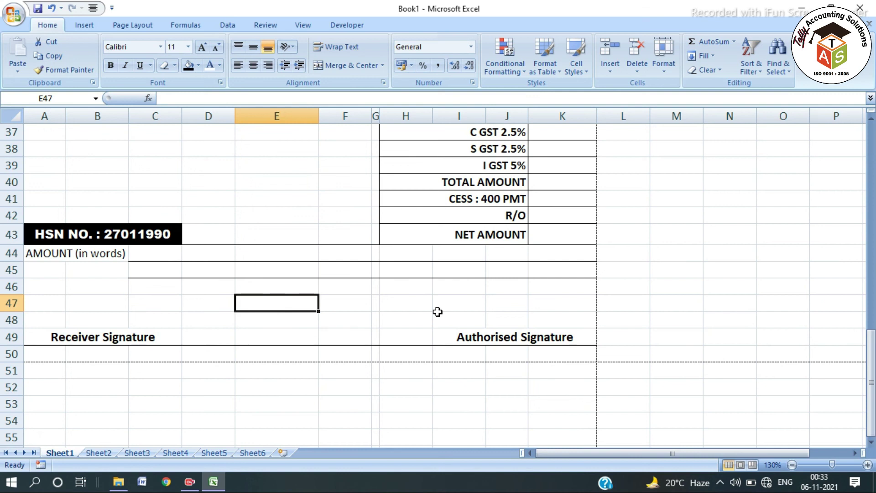
pyautogui.click(425, 382)
pyautogui.hotkey('ctrl', 's')
pyautogui.press('Escape')
pyautogui.scroll(12, 320, 226)
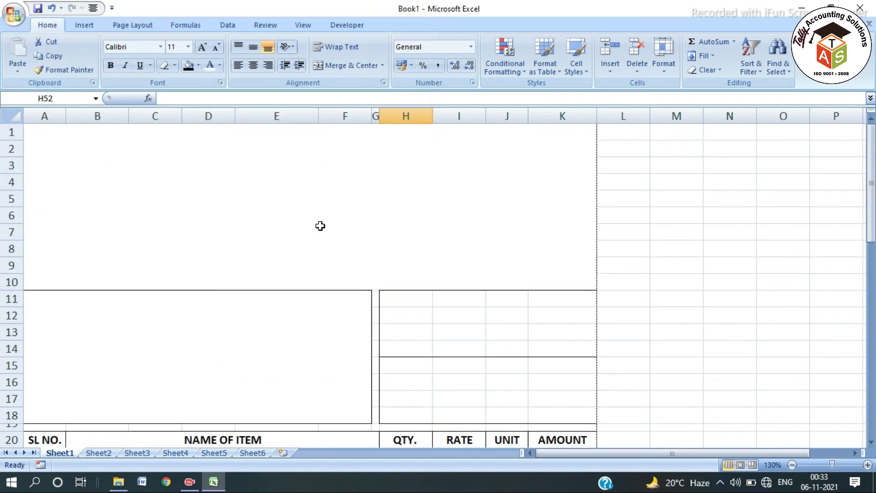
pyautogui.click(13, 14)
pyautogui.click(34, 157)
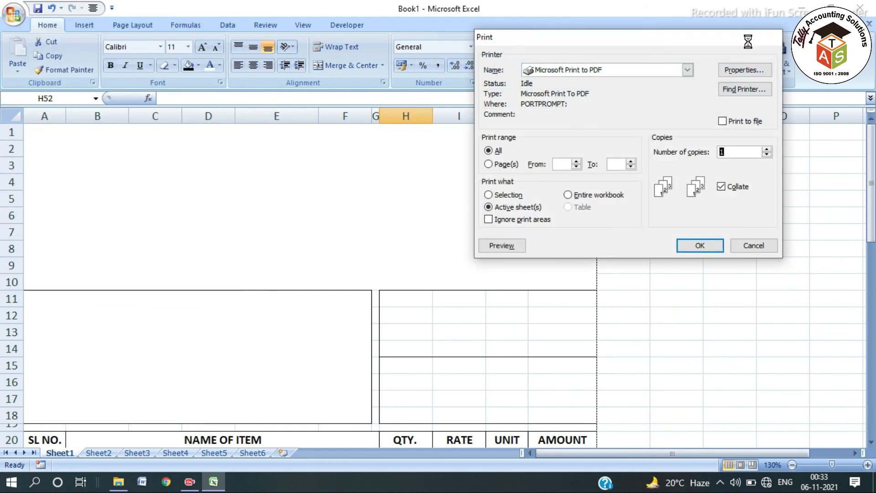
pyautogui.press('Escape')
# - Start saving the workbook, and create and open a folder named MAA TARA BHANDAR on the Desktop
pyautogui.click(13, 14)
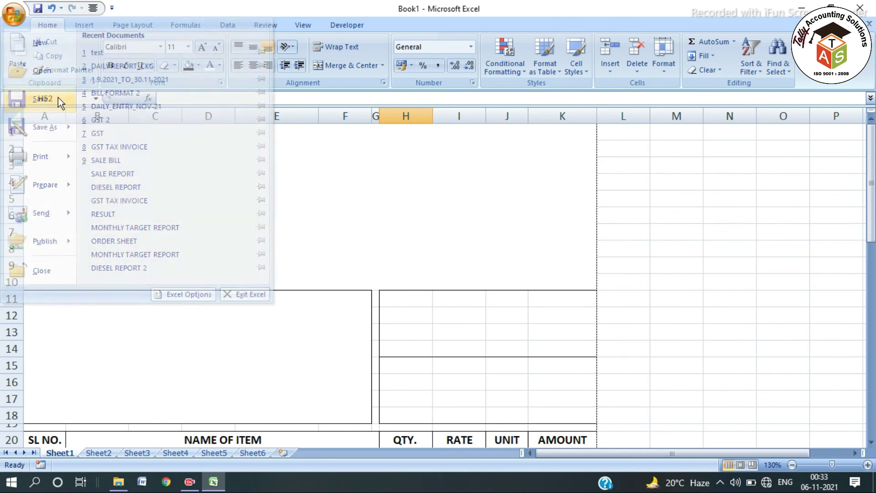
pyautogui.click(59, 97)
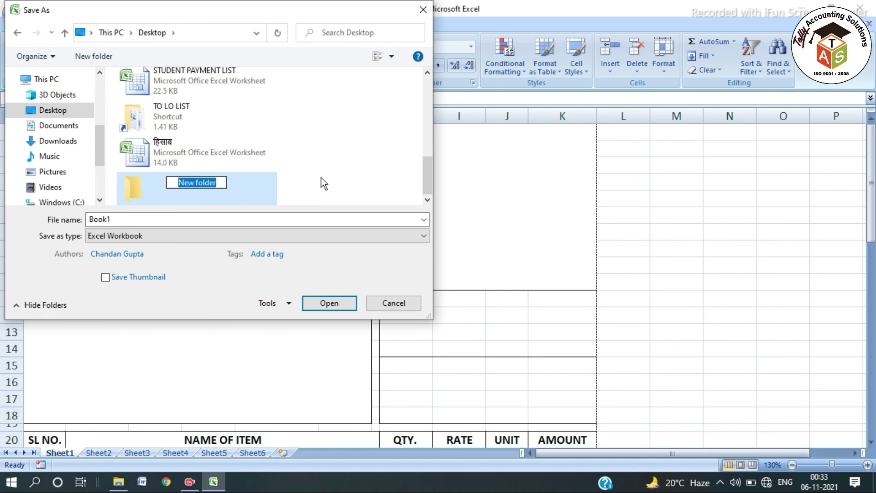
pyautogui.write('MA')
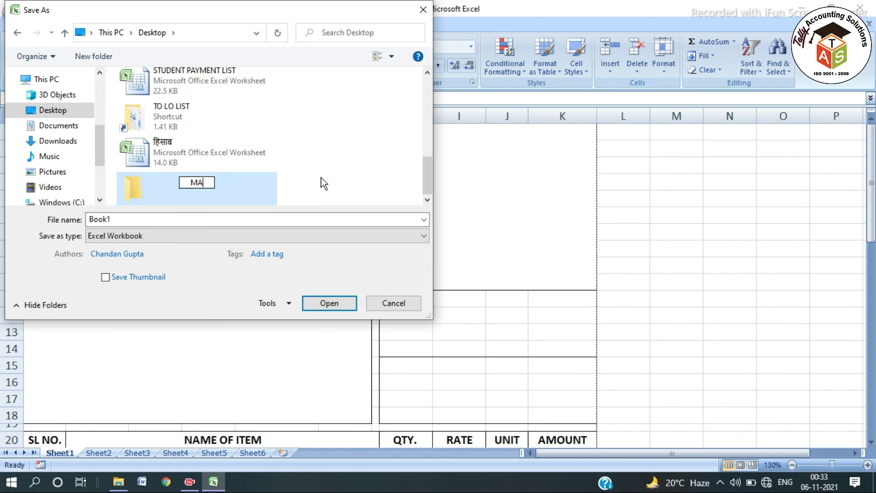
pyautogui.write('A TARA BHANDAR')
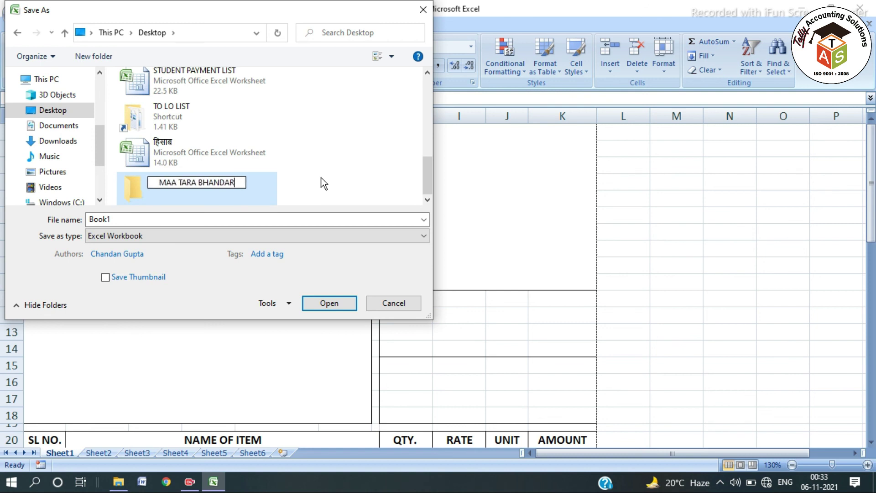
pyautogui.press('Return')
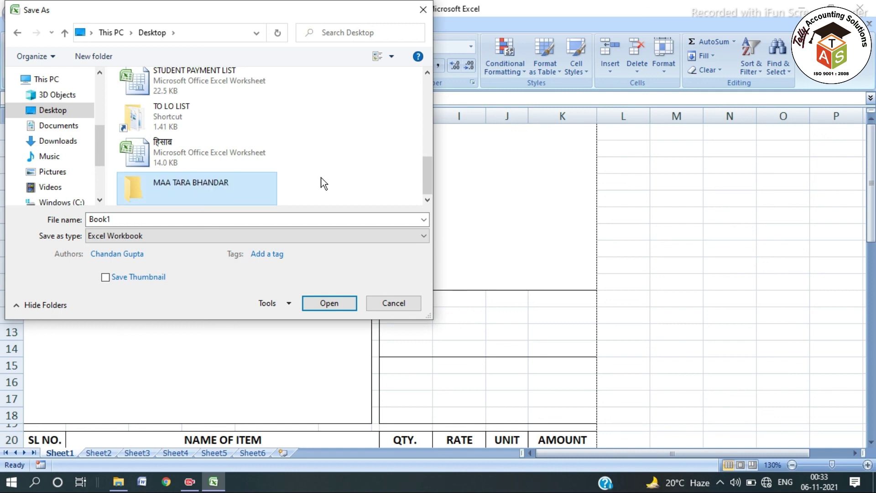
pyautogui.press('Return')
# - Create a SALE BILL subfolder inside MAA TARA BHANDAR and open it as the save location
pyautogui.click(95, 55)
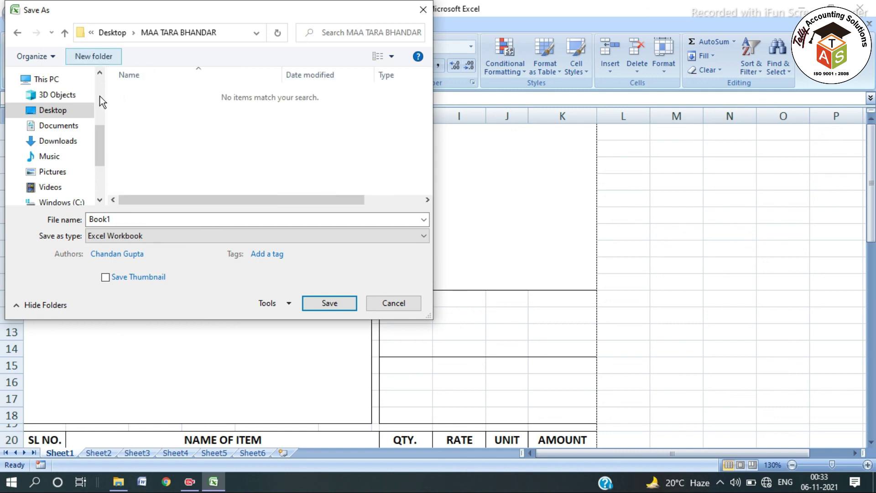
pyautogui.write('SALE')
pyautogui.write('S')
pyautogui.write('BILL')
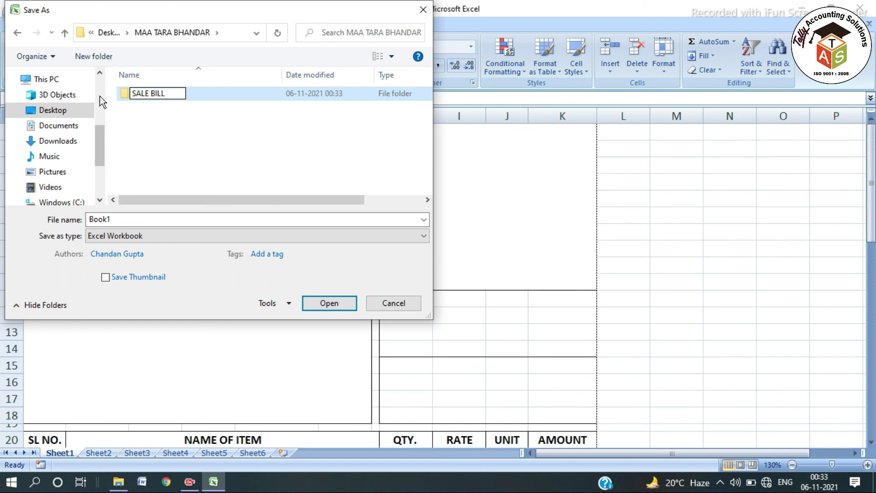
pyautogui.press('Return')
pyautogui.press('Return')
# - Save the workbook in the SALE BILL folder as SALE BILL FORMAT
pyautogui.click(116, 219)
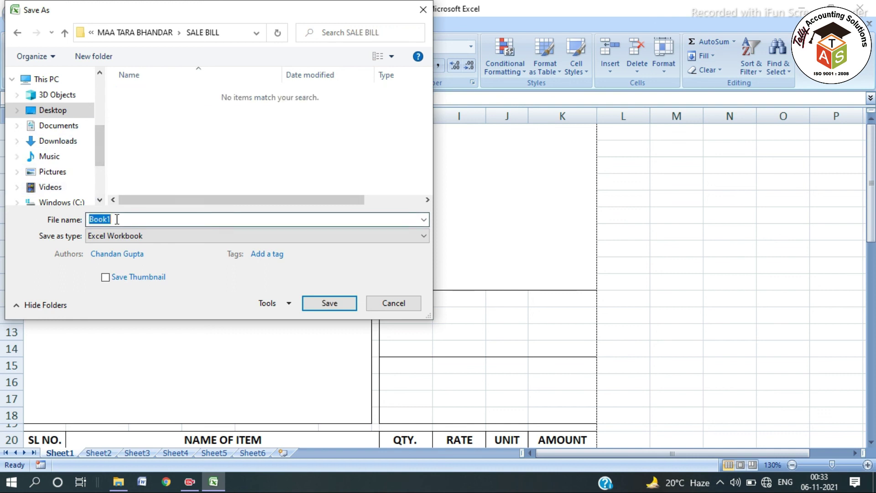
pyautogui.write('SALE BILL FORM')
pyautogui.press('Return')
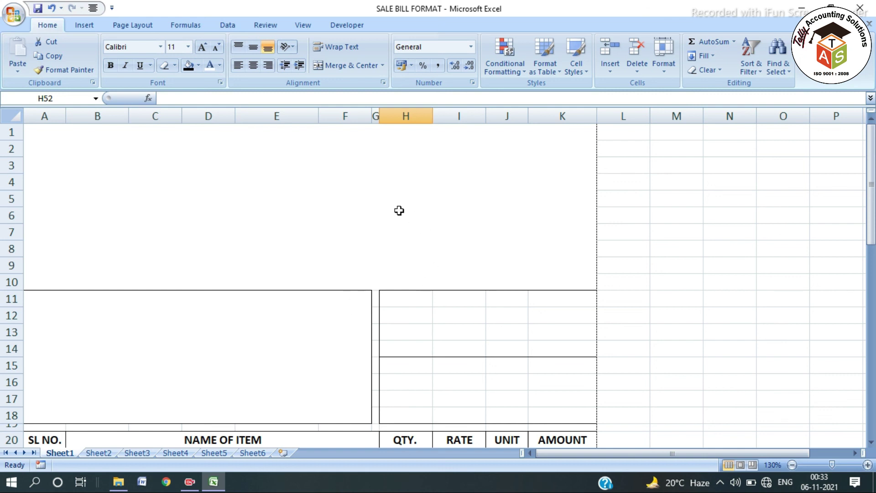
# - Look over the saved bill's header blocks and item table, and close the SALE BILL FORMAT workbook
pyautogui.click(347, 251)
pyautogui.scroll(-3, 385, 277)
pyautogui.click(403, 264)
pyautogui.click(403, 203)
pyautogui.click(419, 249)
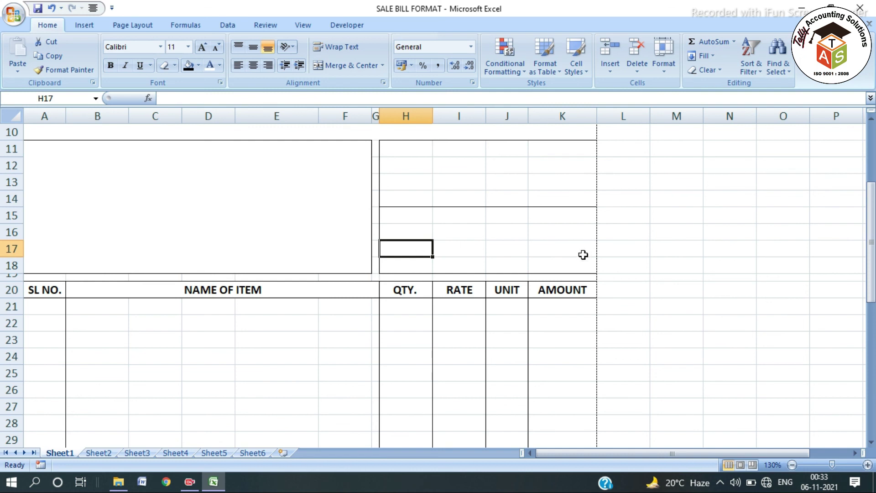
pyautogui.click(860, 8)
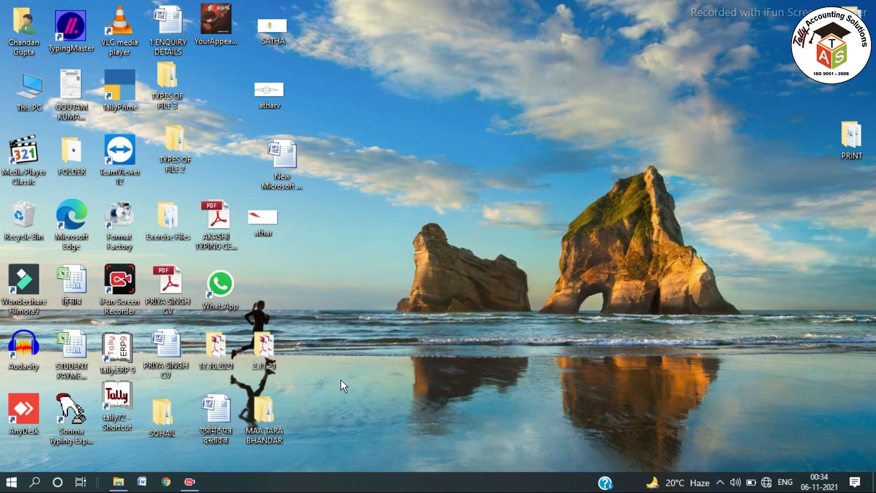